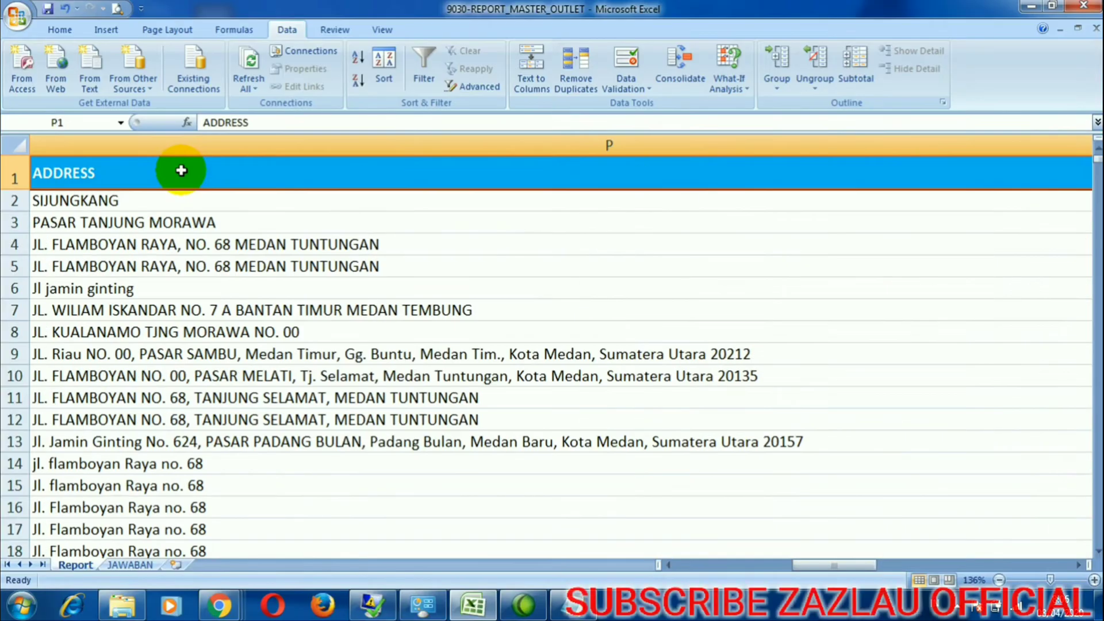
# Examine the Report sheet's column headers from ADDRESS through STATUS JWK at the end of the table.
pyautogui.press('Right')
pyautogui.press('Right')
pyautogui.press('Right')
pyautogui.press('Right')
pyautogui.press('Right')
pyautogui.press('Right')
pyautogui.press('Right')
pyautogui.press('Right')
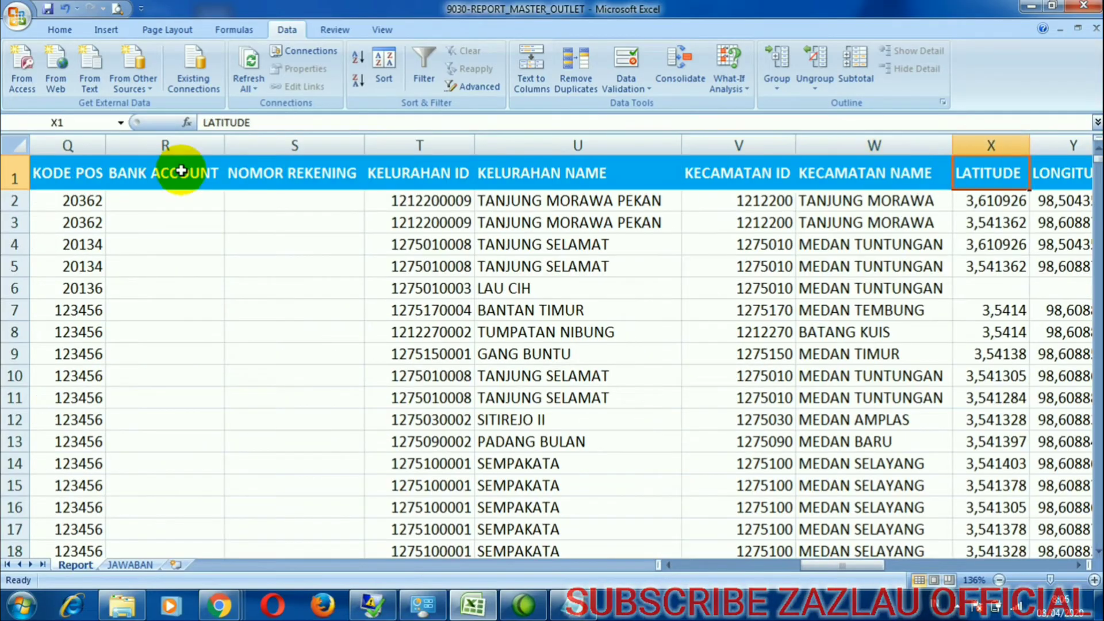
pyautogui.press('Right')
pyautogui.press('Right')
pyautogui.press('Right')
pyautogui.press('Right')
pyautogui.press('Right')
pyautogui.press('Right')
pyautogui.press('Right')
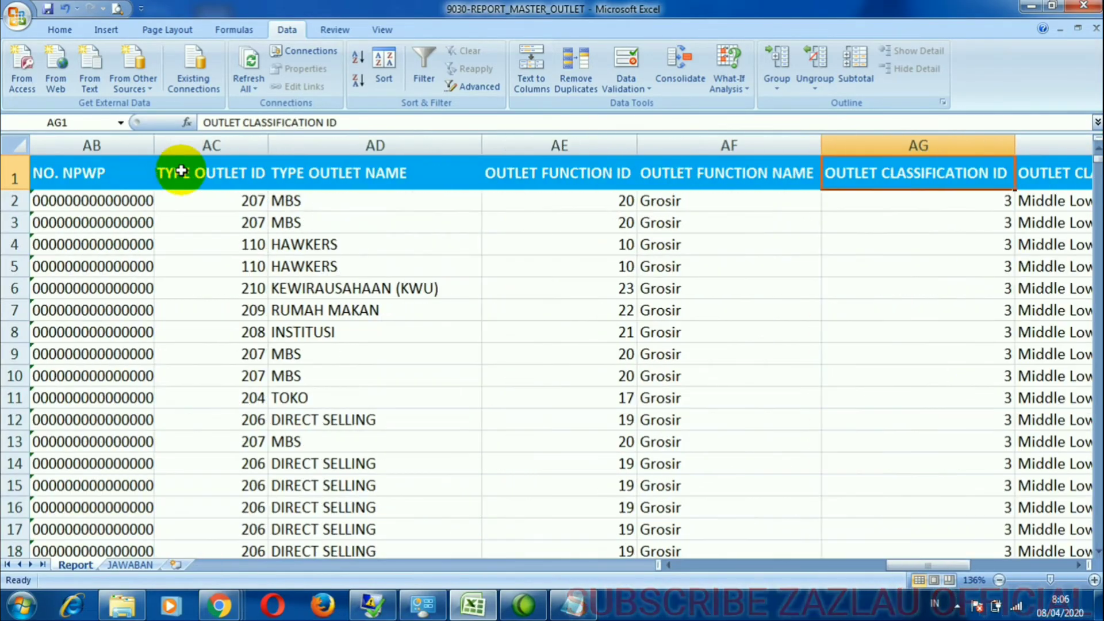
pyautogui.press('Right')
pyautogui.press('Right')
pyautogui.press('Right')
pyautogui.press('Right')
pyautogui.press('Right')
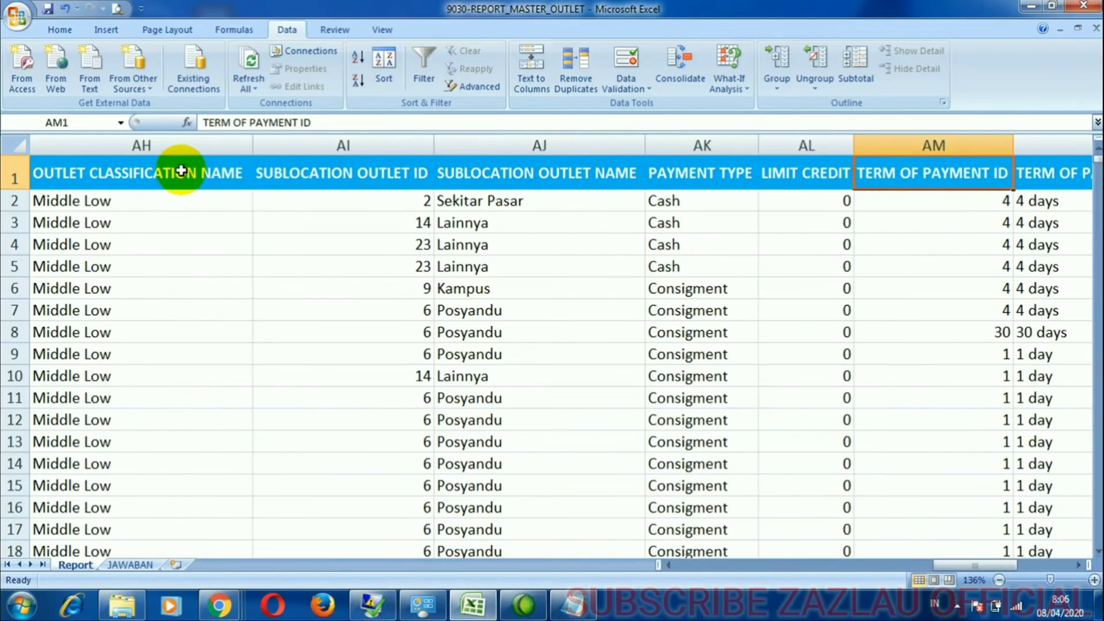
pyautogui.press('Right')
pyautogui.press('Right')
pyautogui.press('Right')
pyautogui.press('Right')
pyautogui.press('Right')
pyautogui.press('Right')
pyautogui.press('Right')
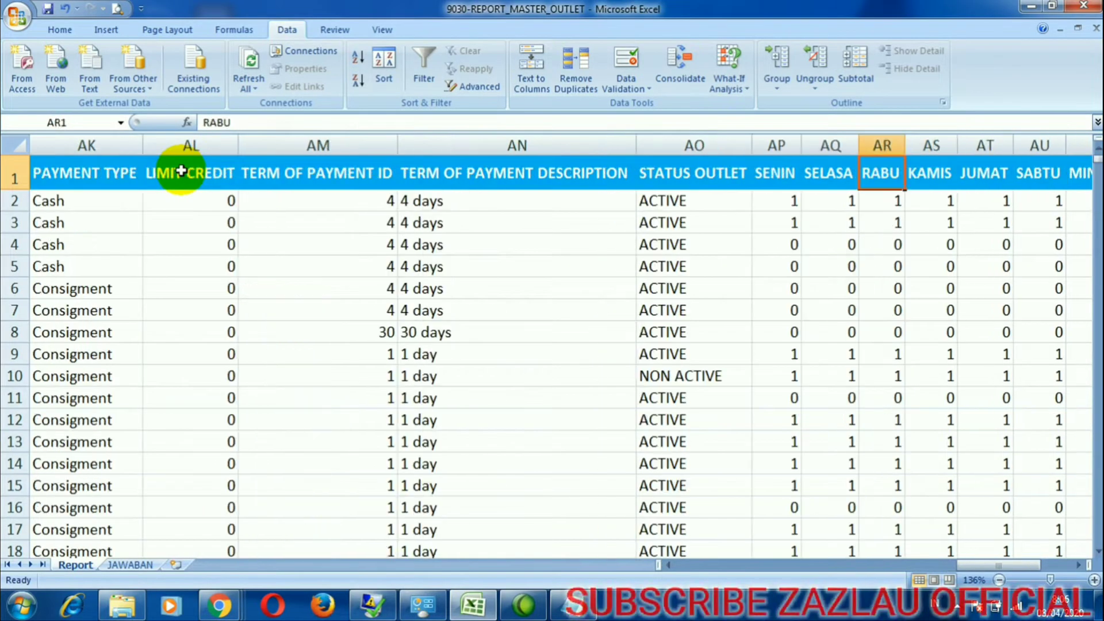
pyautogui.press('Right')
pyautogui.press('Right')
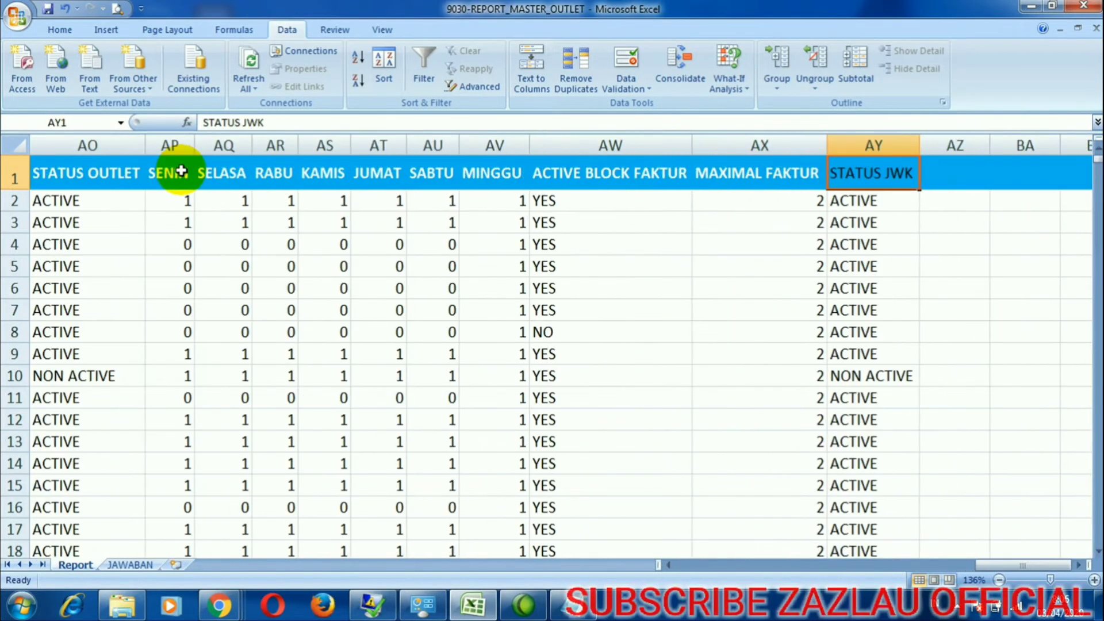
pyautogui.press('Right')
pyautogui.press('Right')
pyautogui.press('Right')
pyautogui.press('Right')
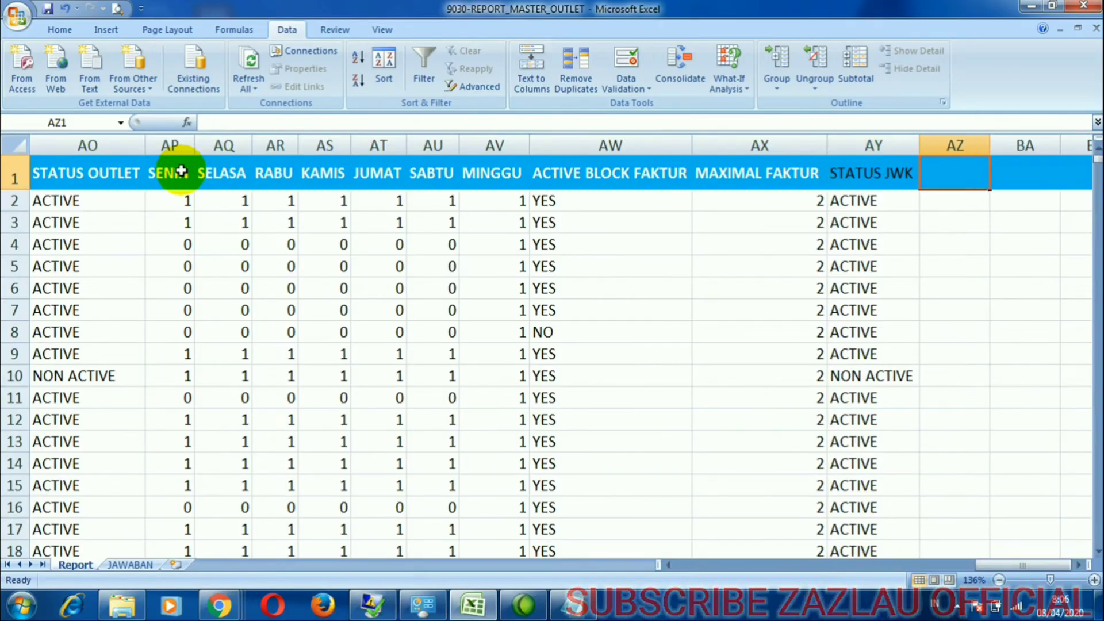
pyautogui.press('Left')
pyautogui.press('Left')
pyautogui.press('Left')
pyautogui.press('Left')
pyautogui.press('Left')
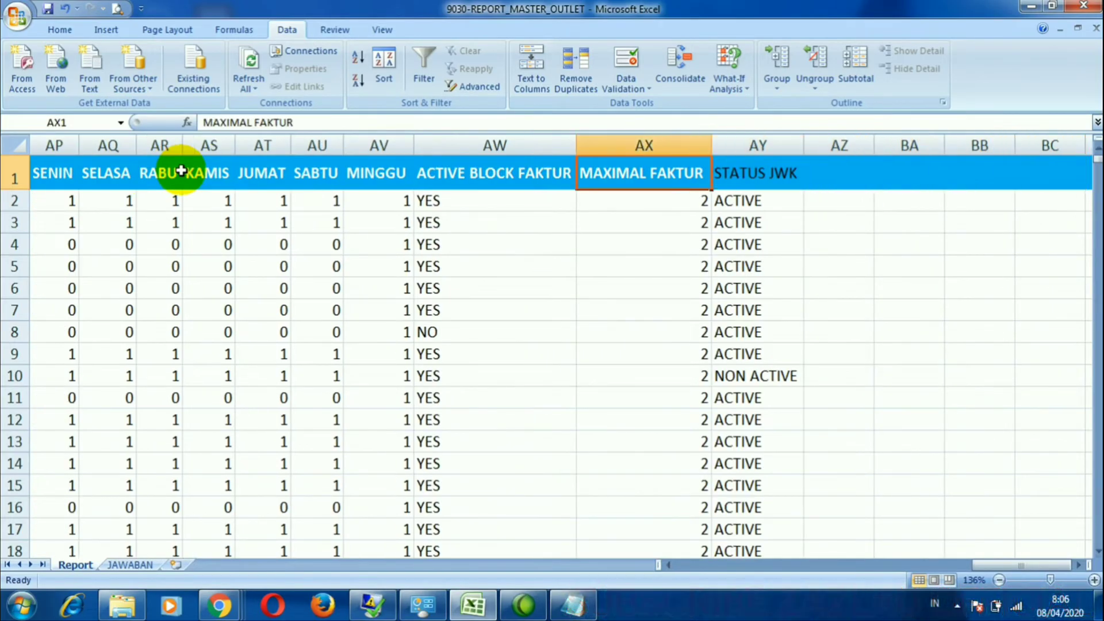
# Look through the Report sheet's records in the ID REPORT column from row 2 down to row 32.
pyautogui.press('Home')
pyautogui.press('Down')
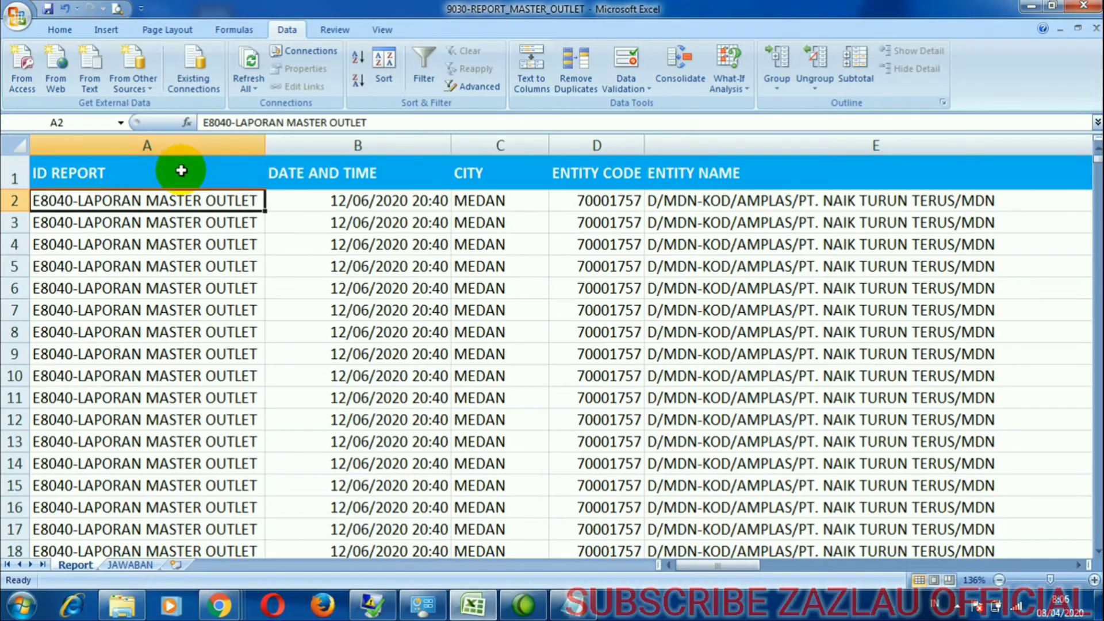
pyautogui.press('Down')
pyautogui.press('Down')
pyautogui.press('Down')
pyautogui.press('Down')
pyautogui.press('Down')
pyautogui.press('Down')
pyautogui.press('Down')
pyautogui.press('Down')
pyautogui.press('Down')
pyautogui.press('Down')
pyautogui.press('Down')
pyautogui.press('Down')
pyautogui.press('Down')
pyautogui.press('Down')
pyautogui.press('Down')
pyautogui.press('Down')
pyautogui.press('Down')
pyautogui.press('Down')
pyautogui.press('Down')
pyautogui.press('Down')
pyautogui.press('Down')
pyautogui.press('Down')
pyautogui.press('Down')
pyautogui.press('Down')
pyautogui.press('Down')
pyautogui.press('Down')
pyautogui.press('Down')
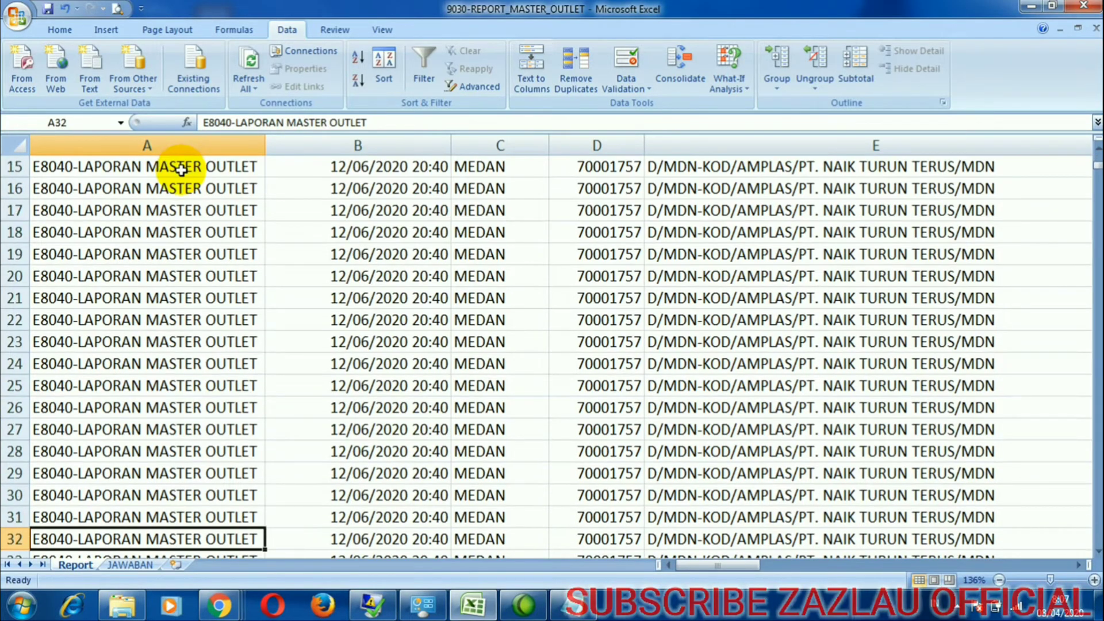
# Select the ID REPORT data from A2 to the last filled row to check the record count, and clear the selection.
pyautogui.hotkey('ctrl', 'Home')
pyautogui.press('Down')
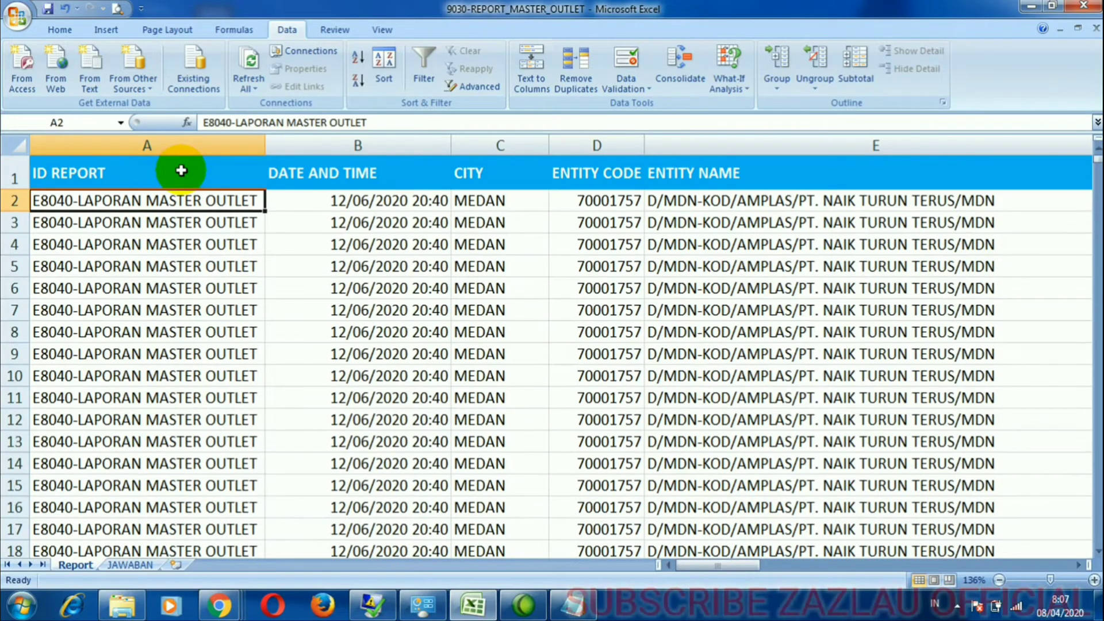
pyautogui.hotkey('ctrl', 'shift', 'Down')
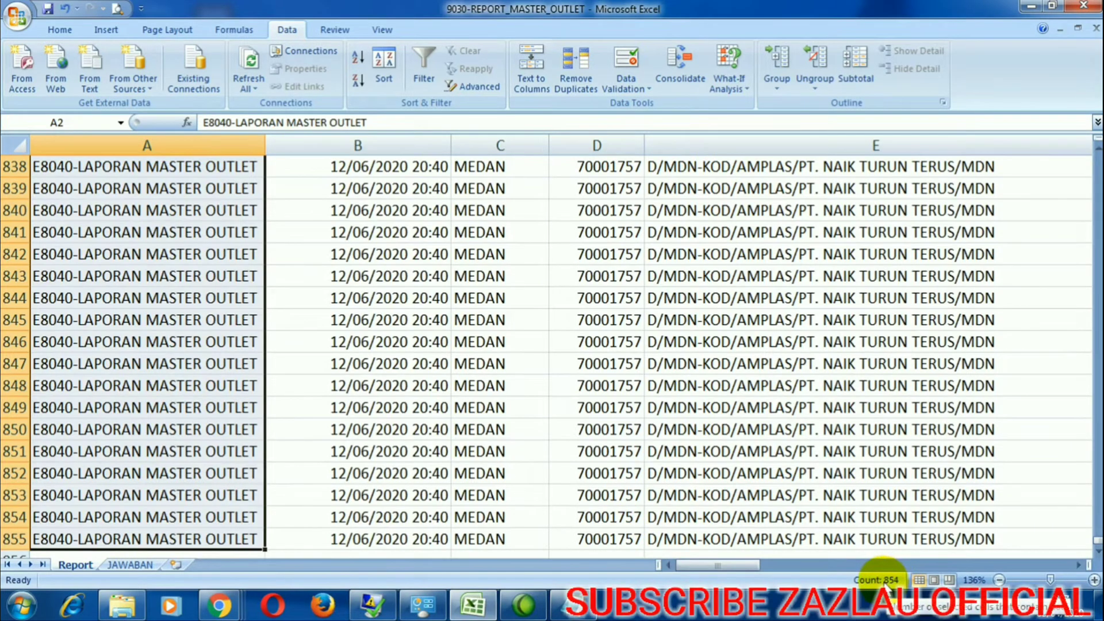
pyautogui.click(215, 426)
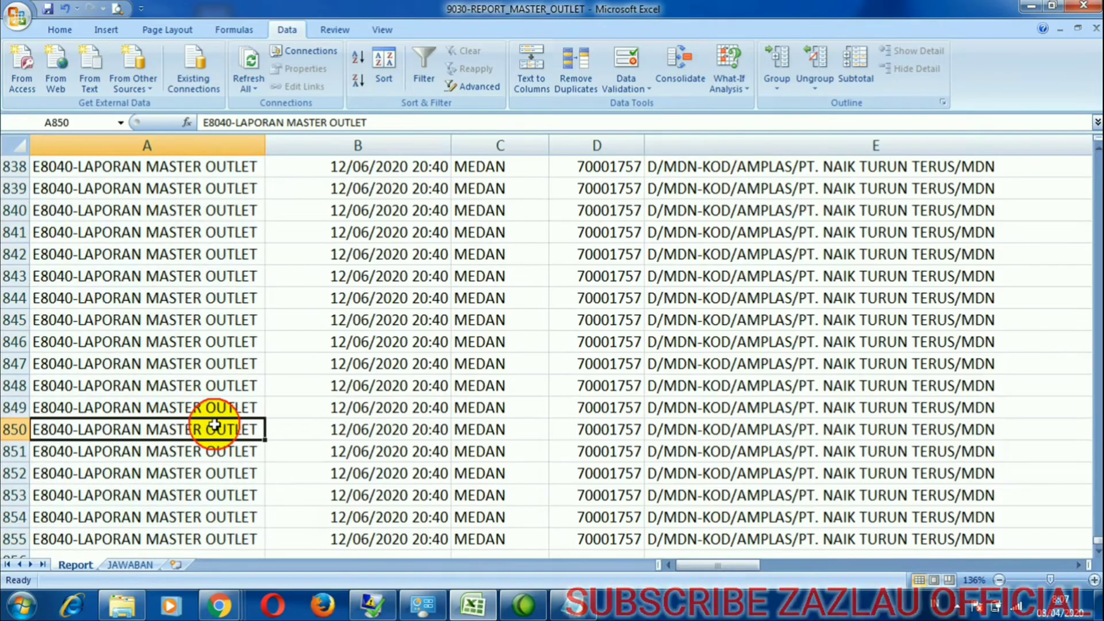
pyautogui.hotkey('ctrl', 'Home')
pyautogui.press('Down')
pyautogui.press('Down')
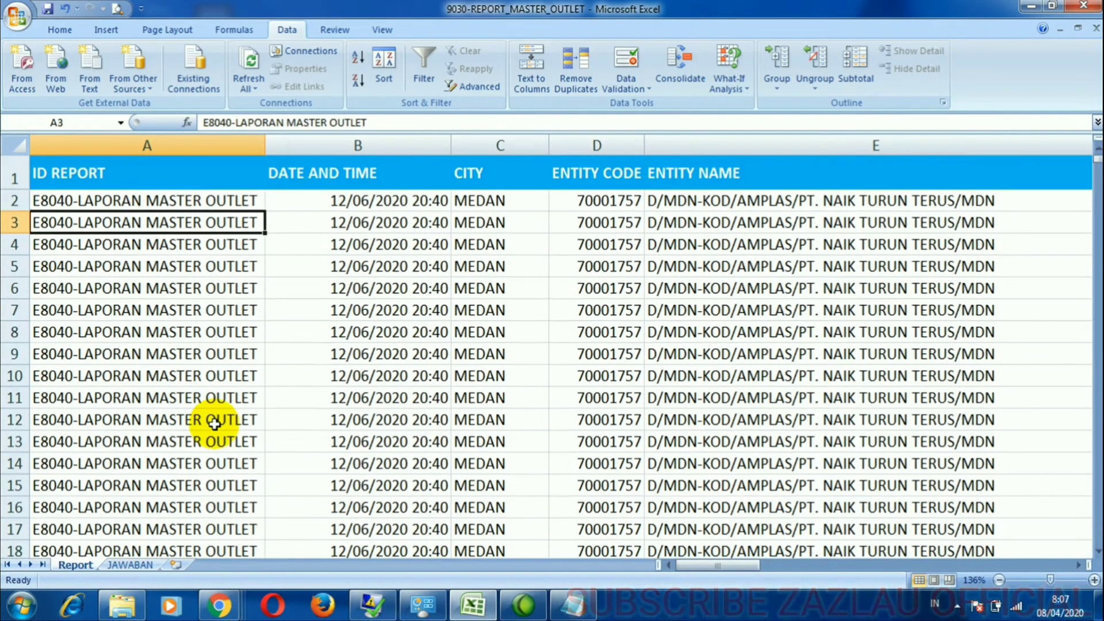
pyautogui.press('Up')
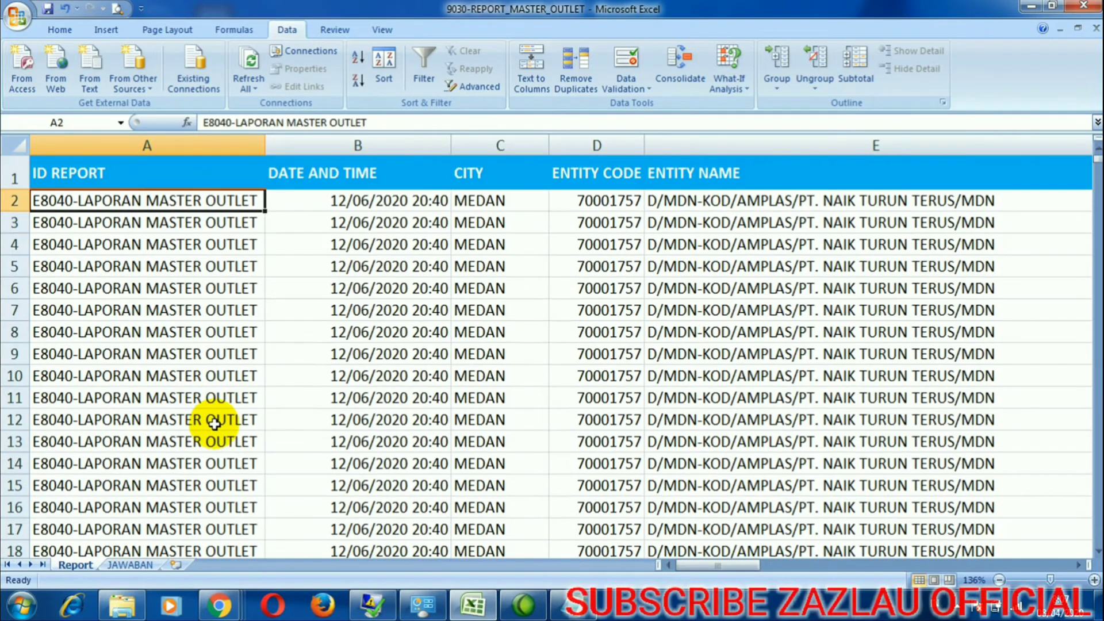
pyautogui.click(286, 428)
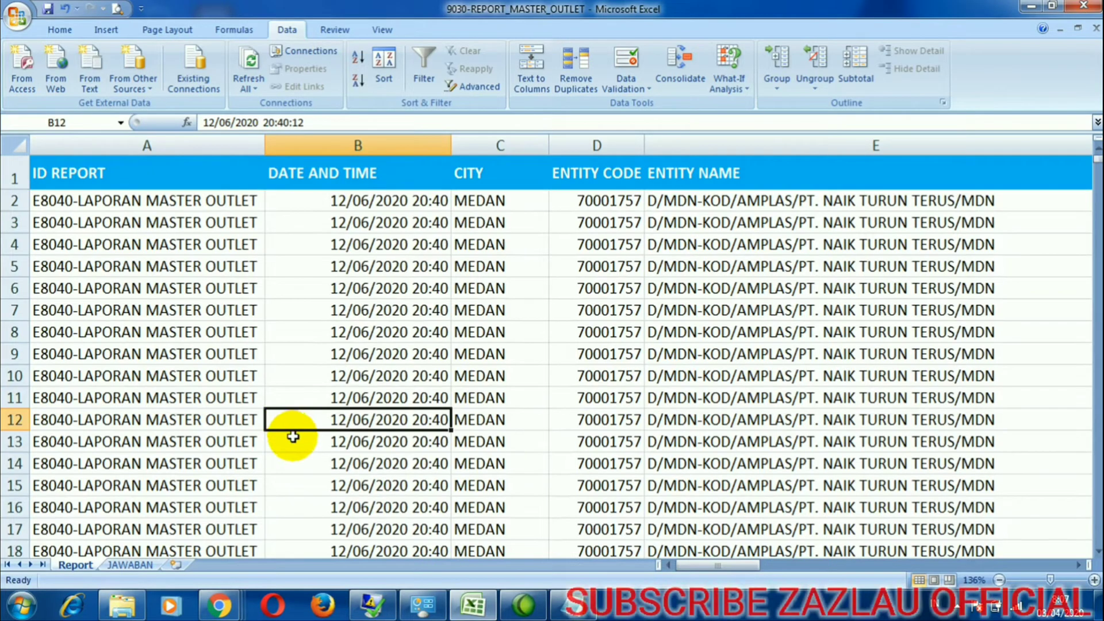
pyautogui.click(292, 436)
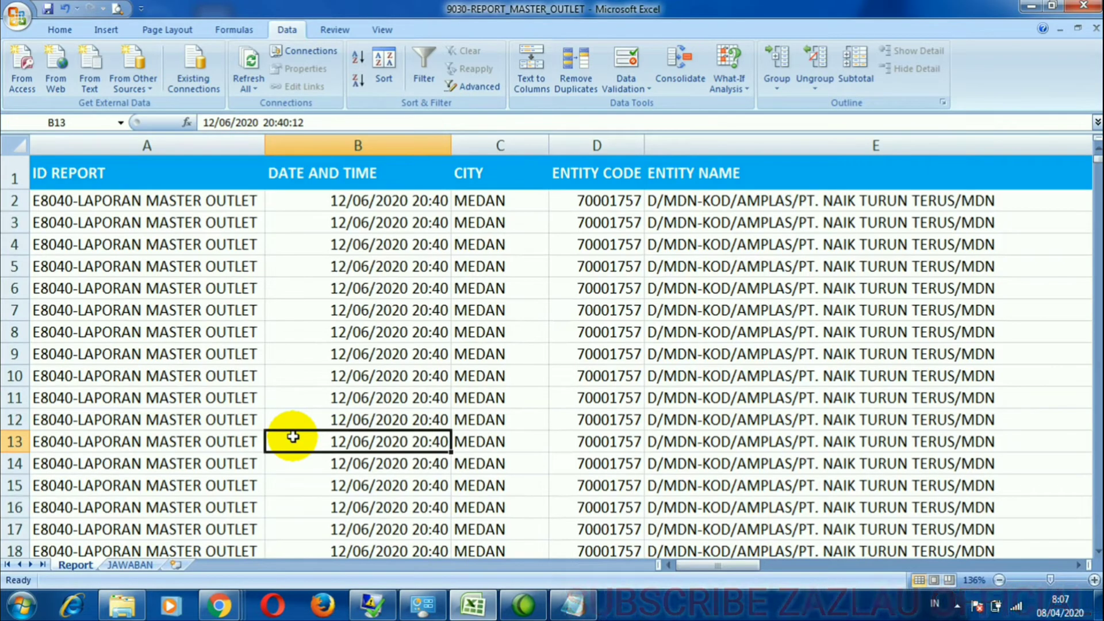
pyautogui.click(238, 328)
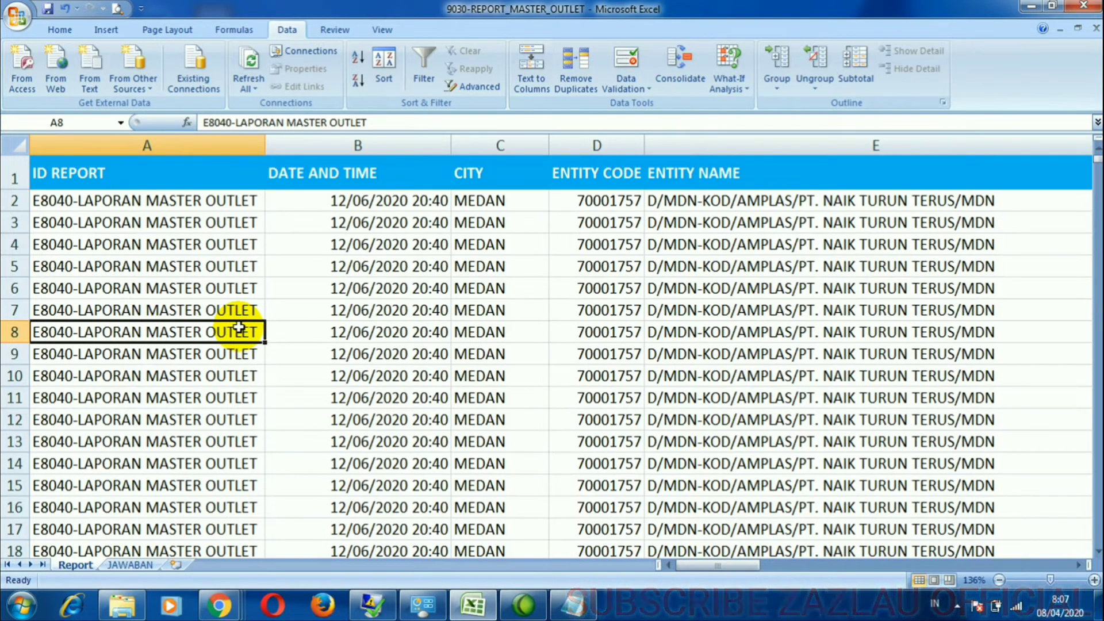
pyautogui.click(165, 532)
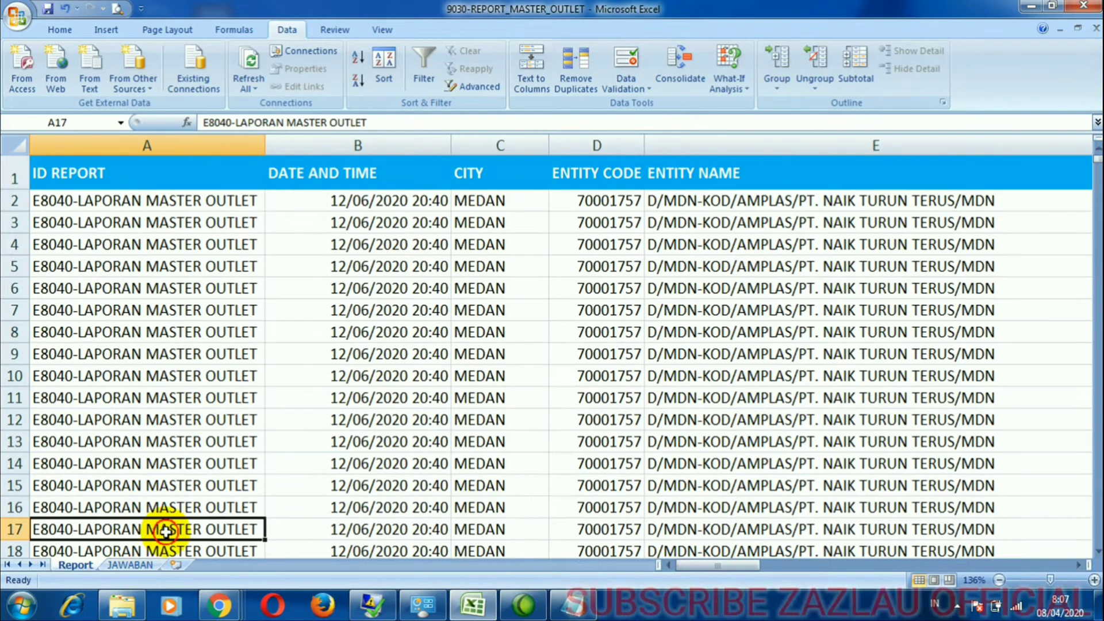
pyautogui.click(275, 464)
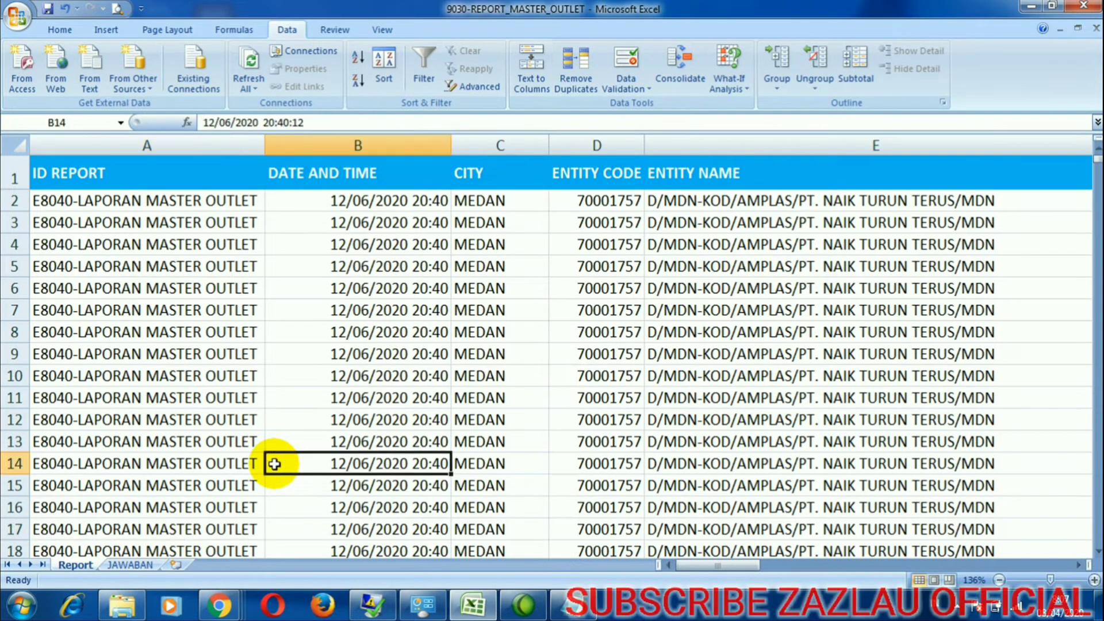
pyautogui.click(305, 442)
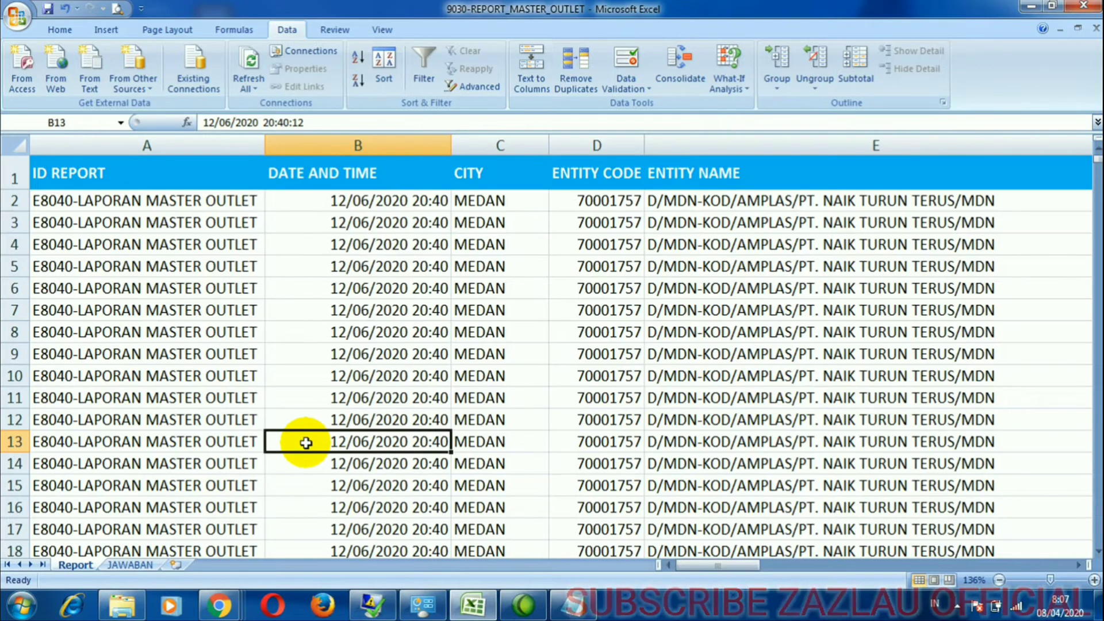
# Look at the empty JAWABAN sheet alongside the Report data and return to the Report sheet.
pyautogui.click(135, 565)
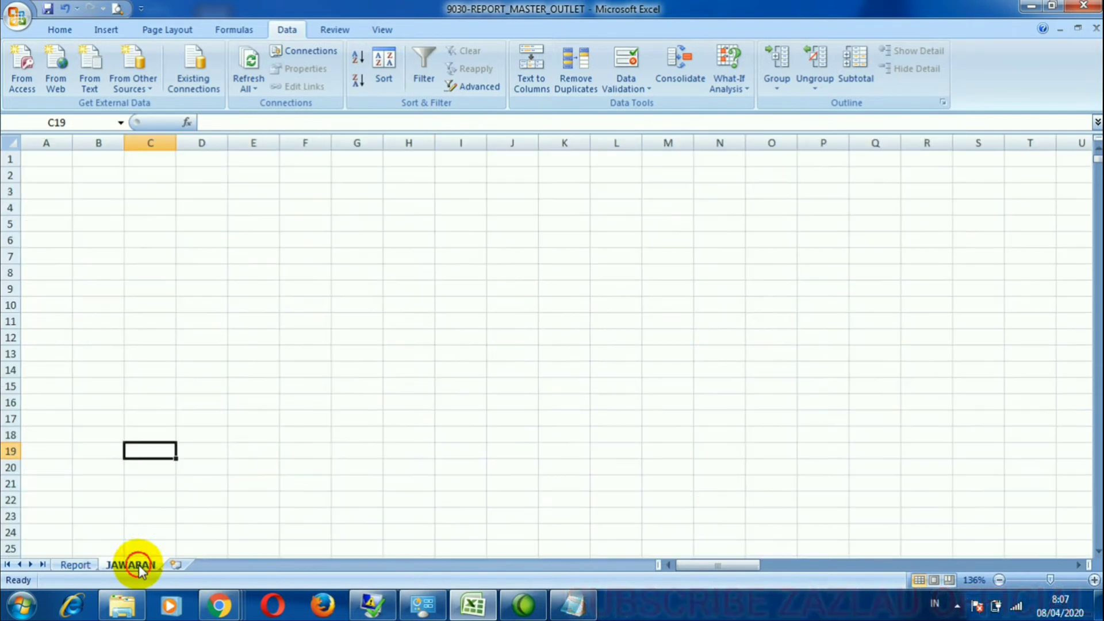
pyautogui.click(85, 565)
pyautogui.click(125, 565)
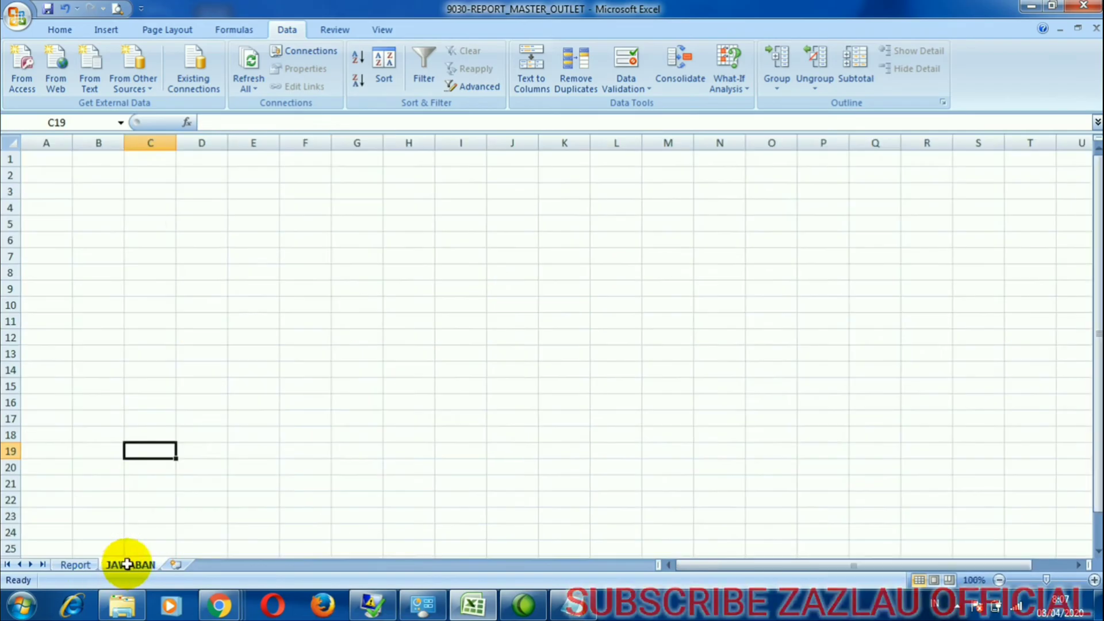
pyautogui.click(60, 170)
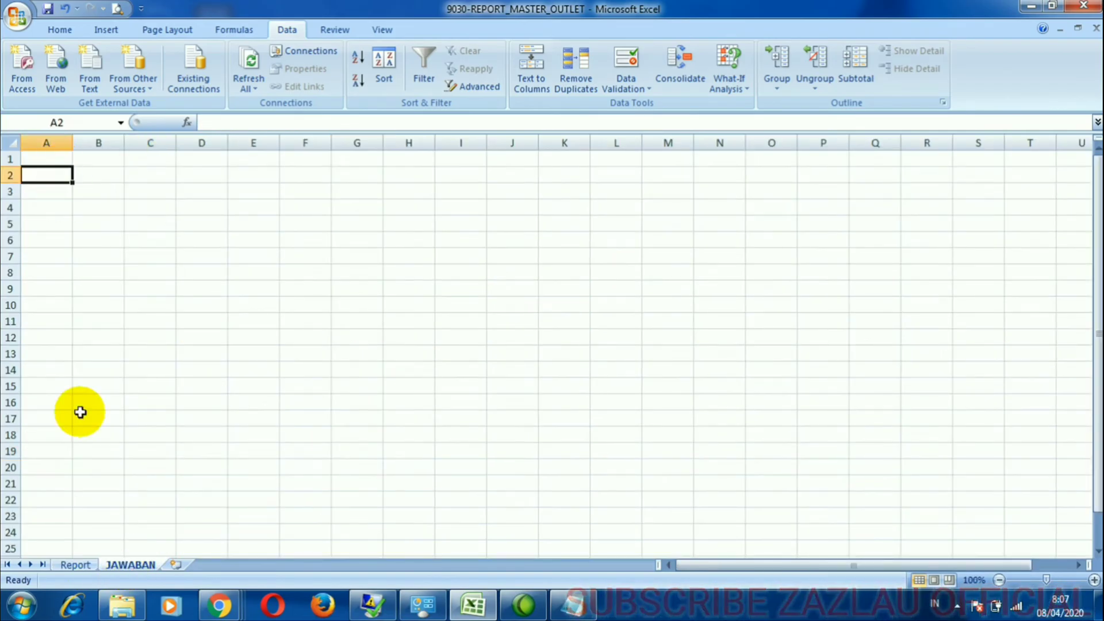
pyautogui.click(78, 566)
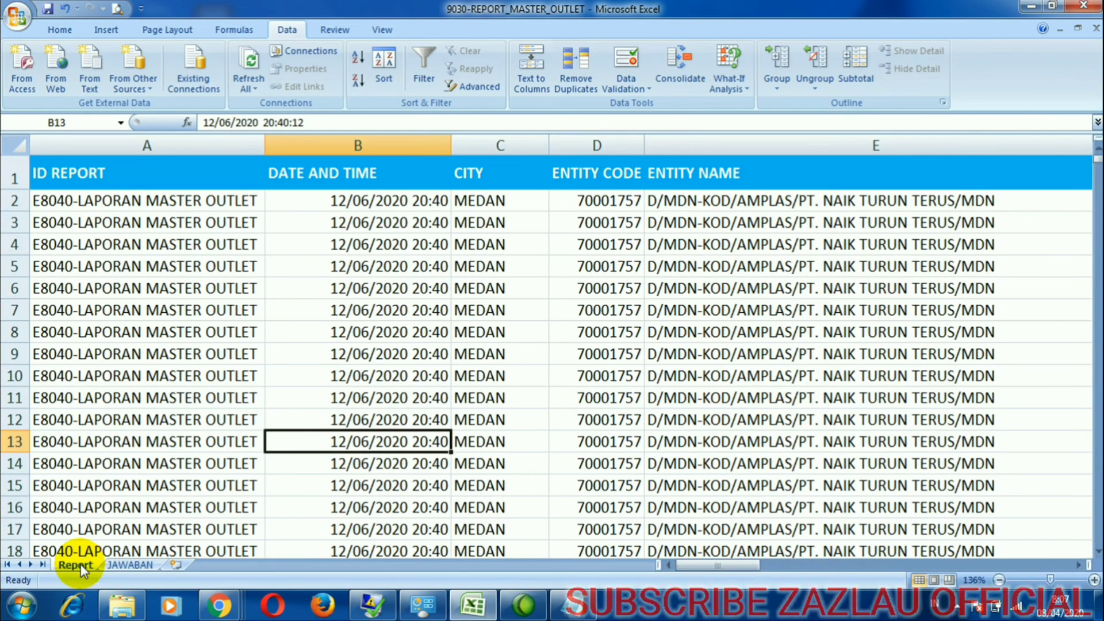
pyautogui.click(133, 565)
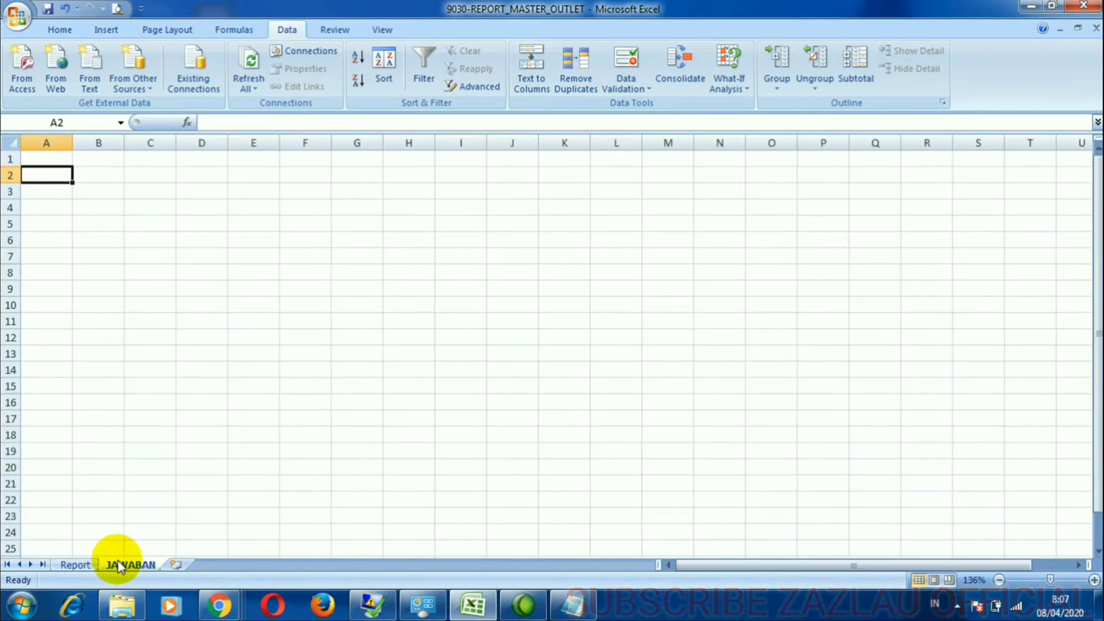
pyautogui.click(84, 565)
# Switch to Notepad to read the SOAL task, delete the PIVOTABLE line below it, and minimize the note.
pyautogui.hotkey('alt', 'Tab')
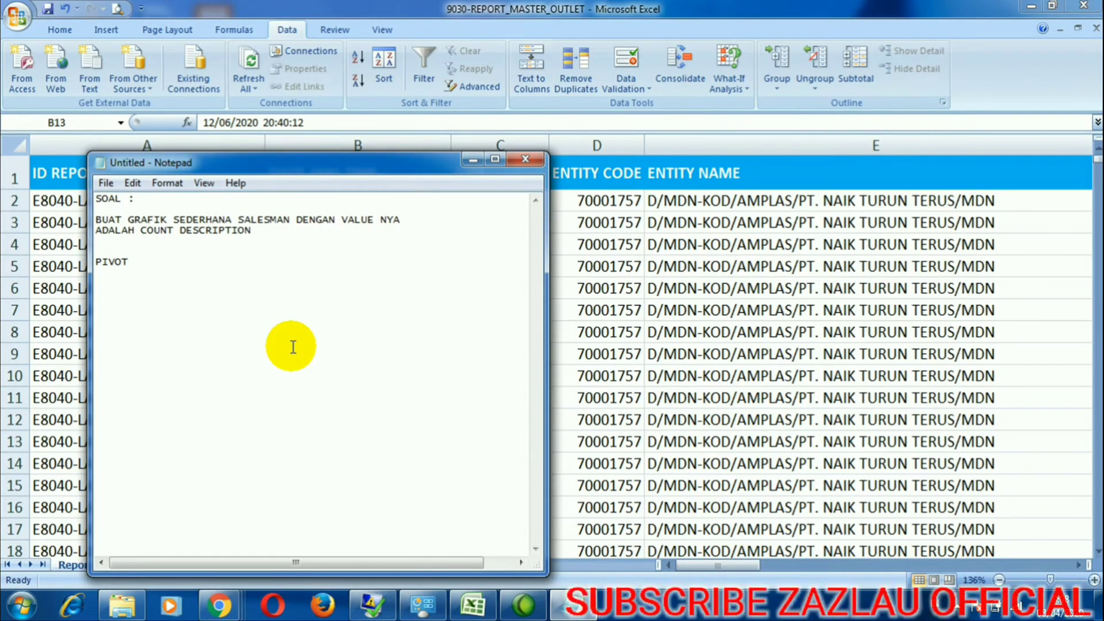
pyautogui.moveTo(429, 166); pyautogui.dragTo(592, 183)
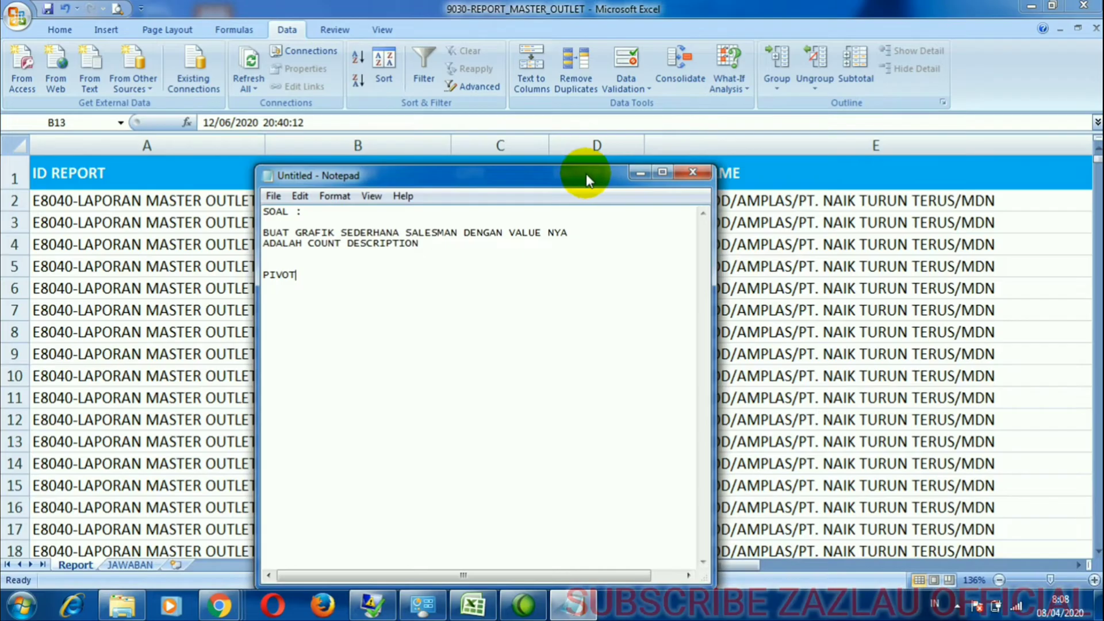
pyautogui.moveTo(586, 173); pyautogui.dragTo(581, 129)
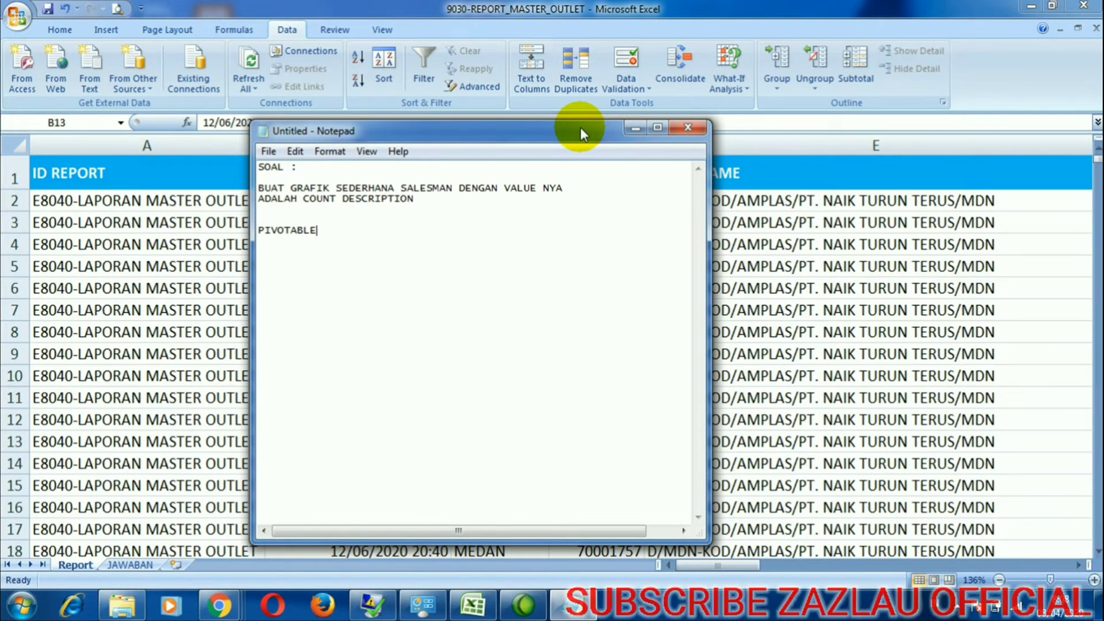
pyautogui.moveTo(326, 234); pyautogui.dragTo(232, 244)
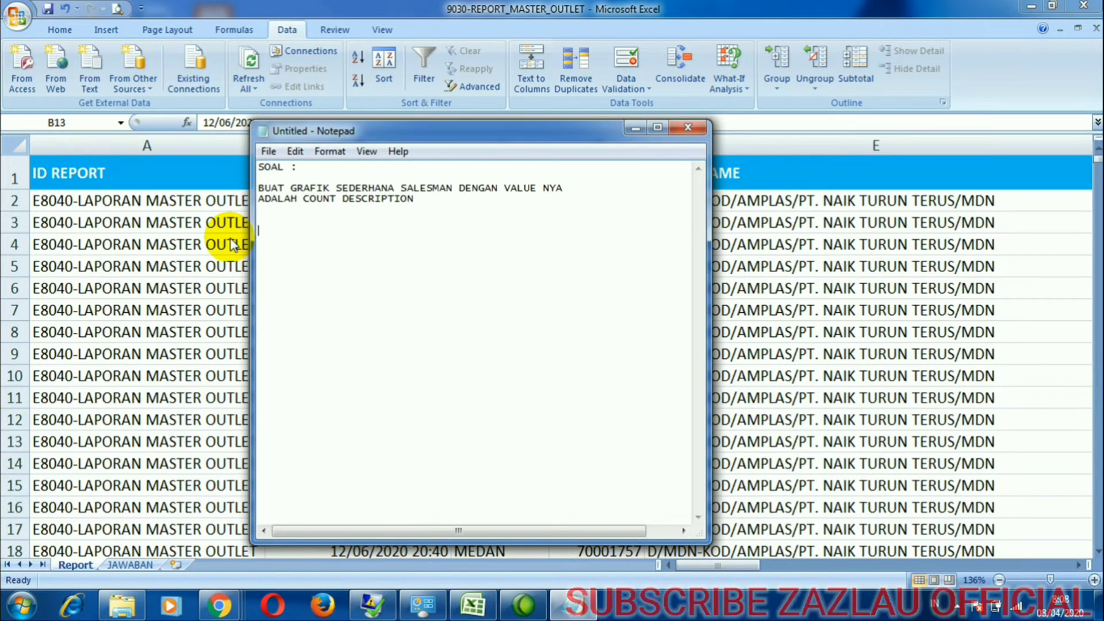
pyautogui.click(633, 127)
pyautogui.click(476, 193)
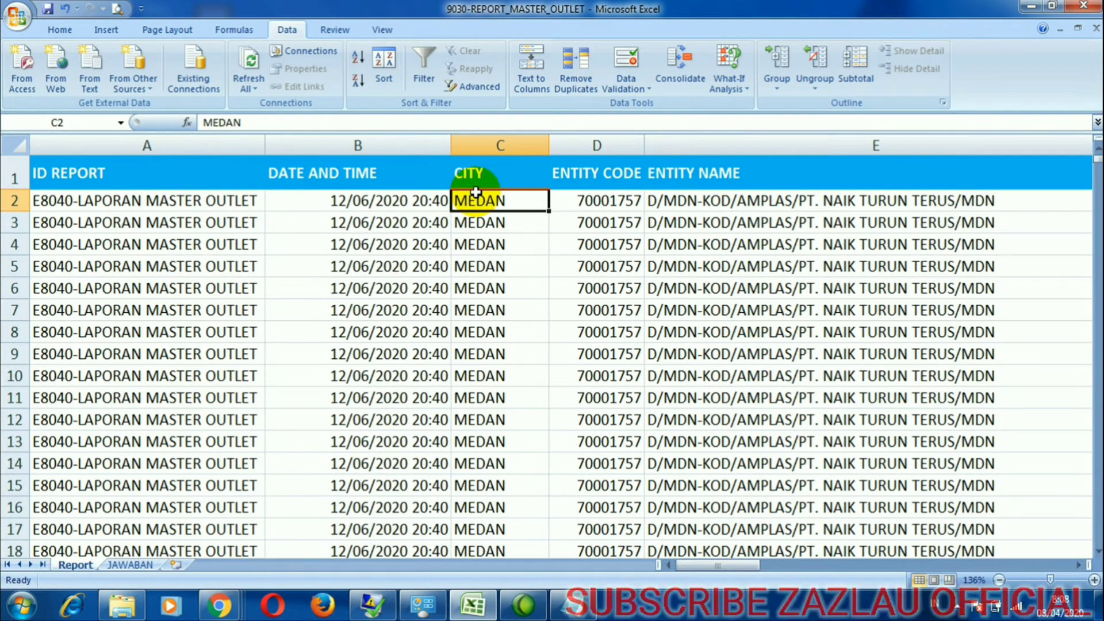
pyautogui.click(410, 263)
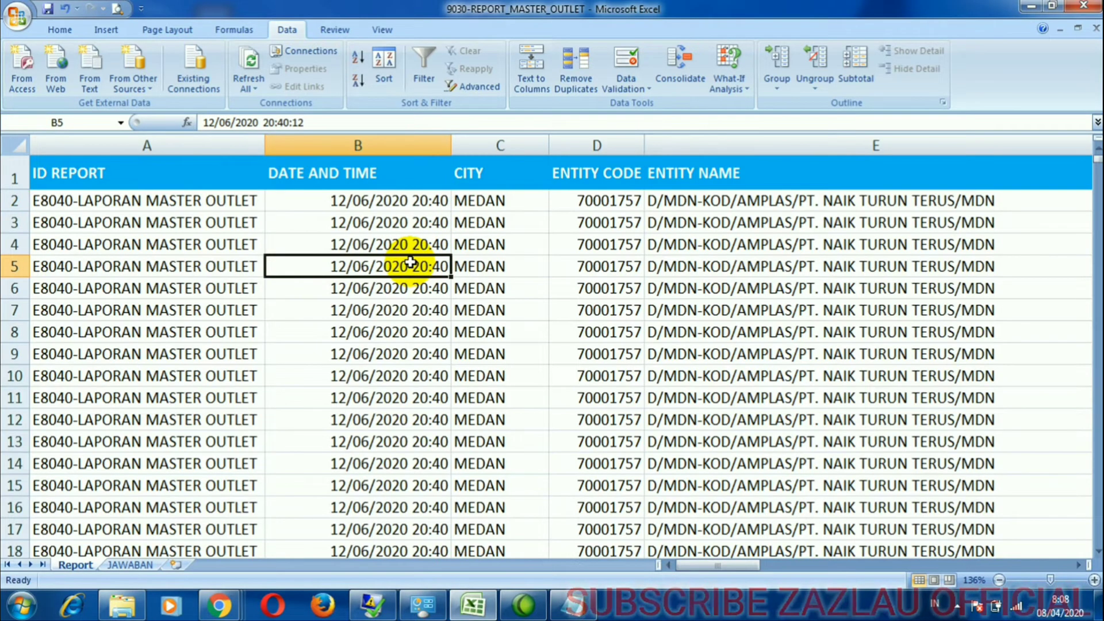
pyautogui.click(12, 138)
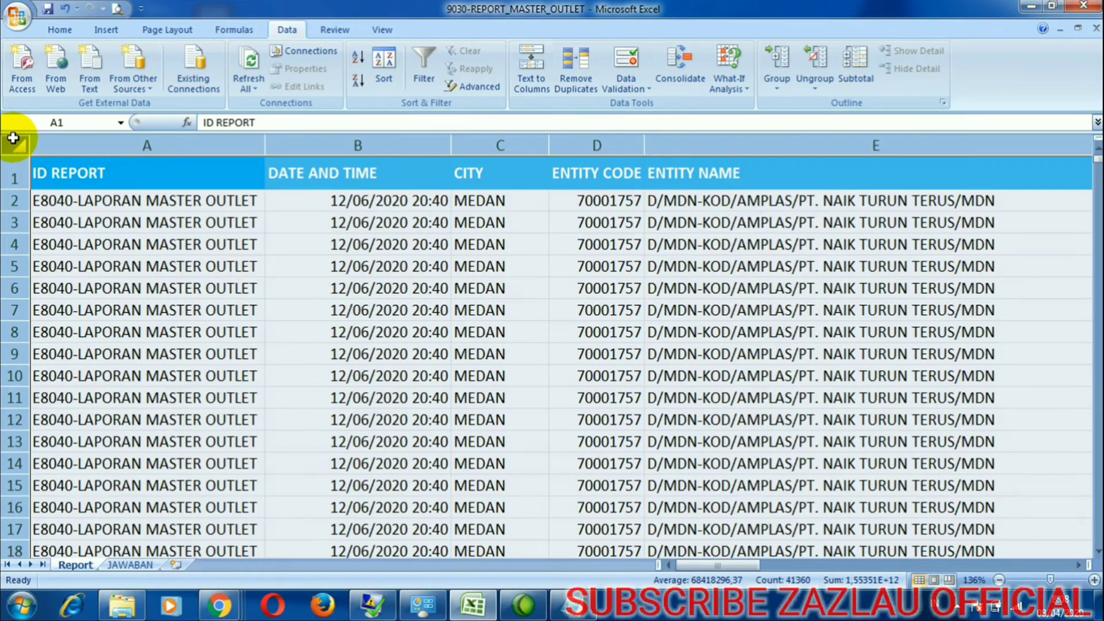
pyautogui.click(47, 162)
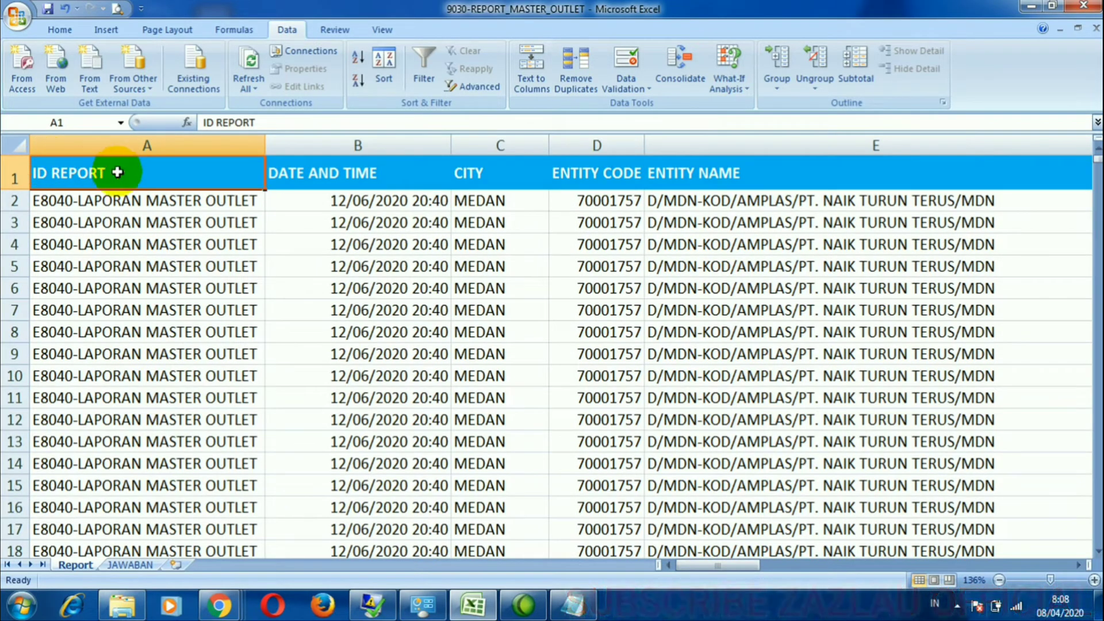
# Examine the Report sheet's headers from ID REPORT to CUSTOMER DESCRIPTION for the salesman and description fields.
pyautogui.press('Right')
pyautogui.press('Right')
pyautogui.press('Right')
pyautogui.press('Right')
pyautogui.press('Right')
pyautogui.press('Right')
pyautogui.press('Right')
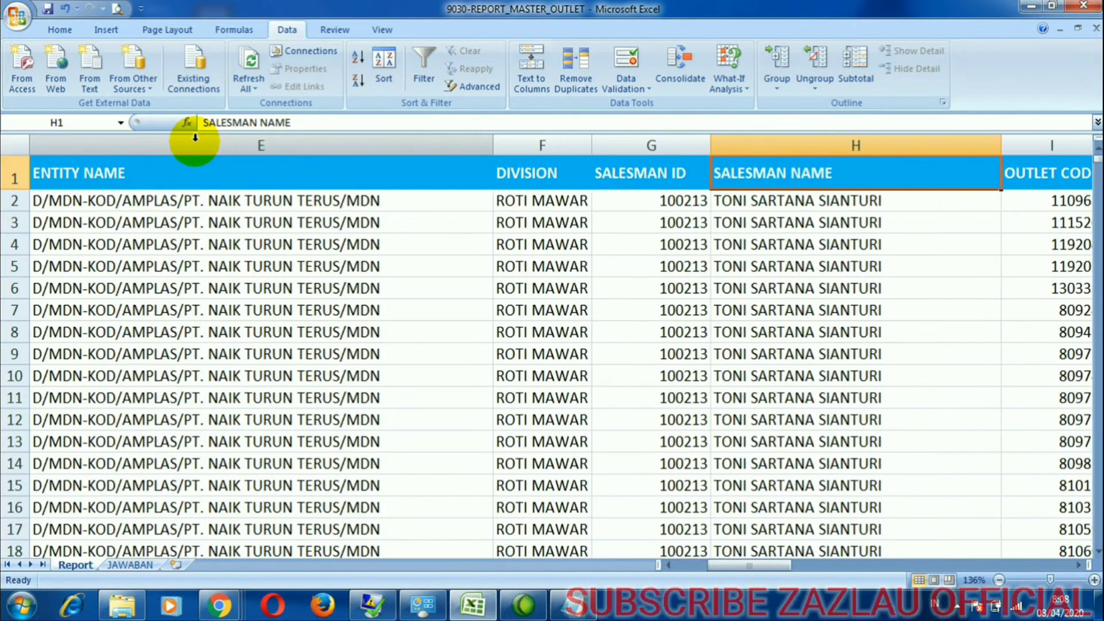
pyautogui.press('Right')
pyautogui.press('Right')
pyautogui.press('Right')
pyautogui.press('Right')
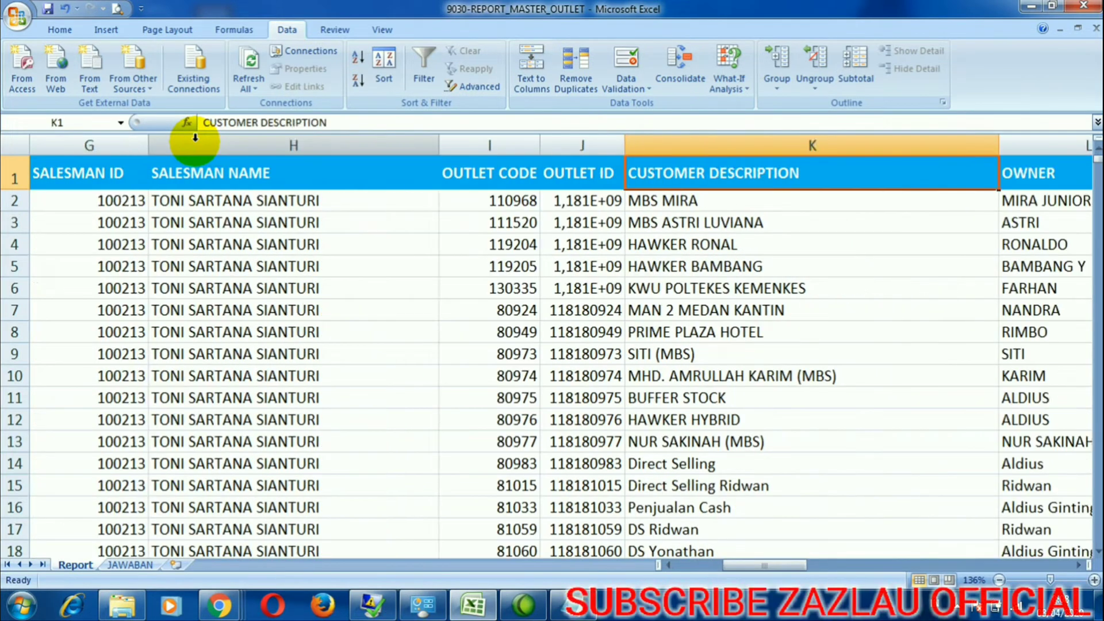
# Examine the remaining Report headers from CUSTOMER DESCRIPTION through KODE POS and KECAMATAN NAME to LATITUDE.
pyautogui.press('Right')
pyautogui.press('Right')
pyautogui.press('Right')
pyautogui.press('Right')
pyautogui.press('Right')
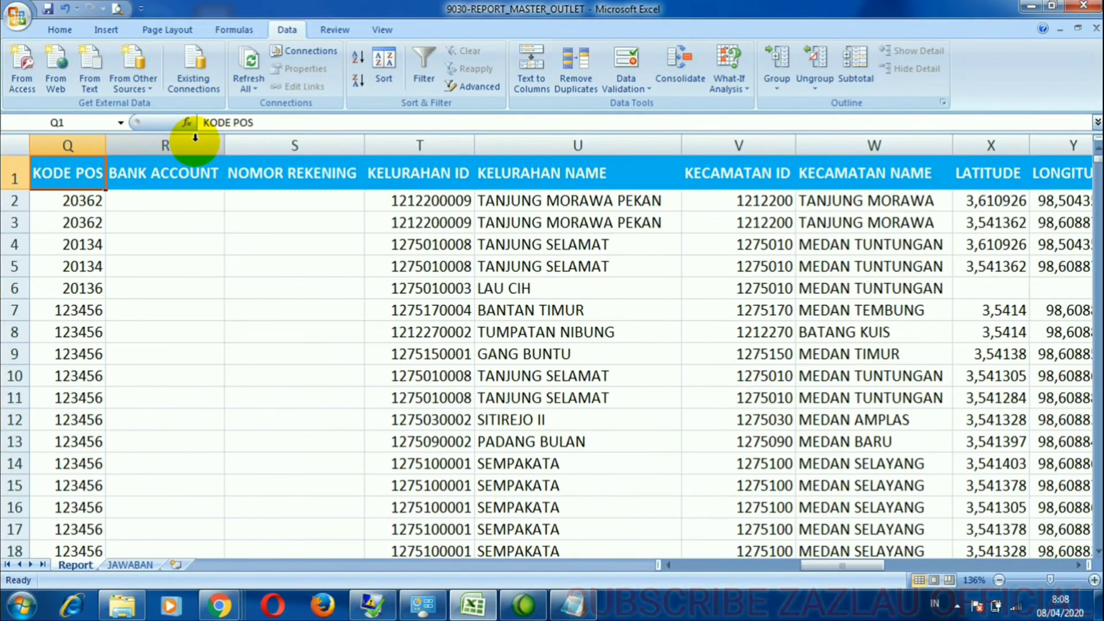
pyautogui.press('Right')
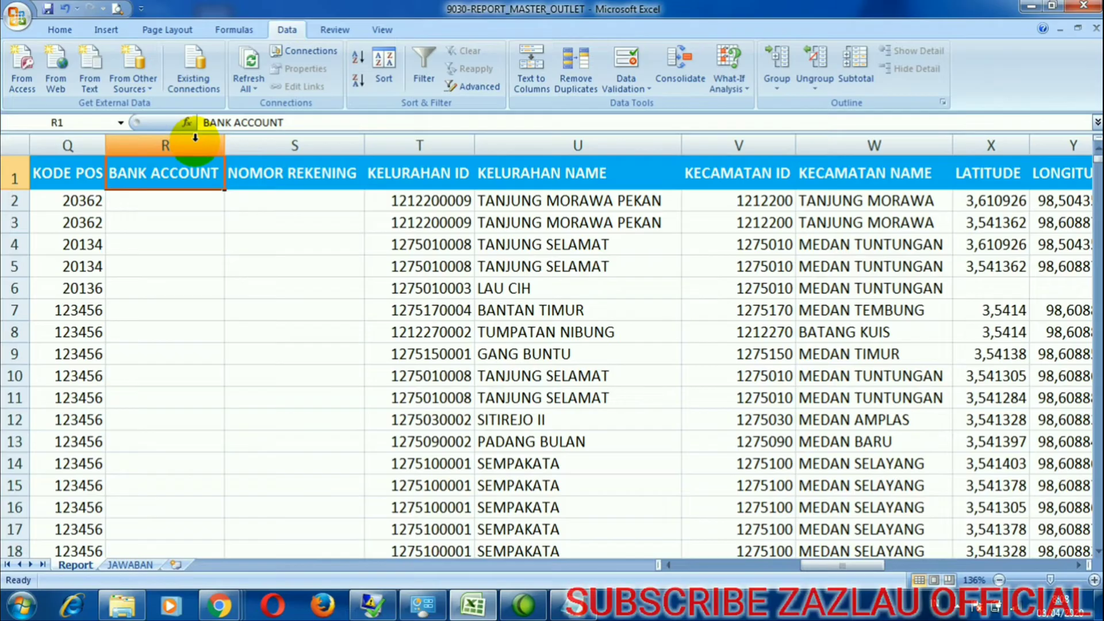
pyautogui.press('Right')
pyautogui.press('Right')
pyautogui.press('Right')
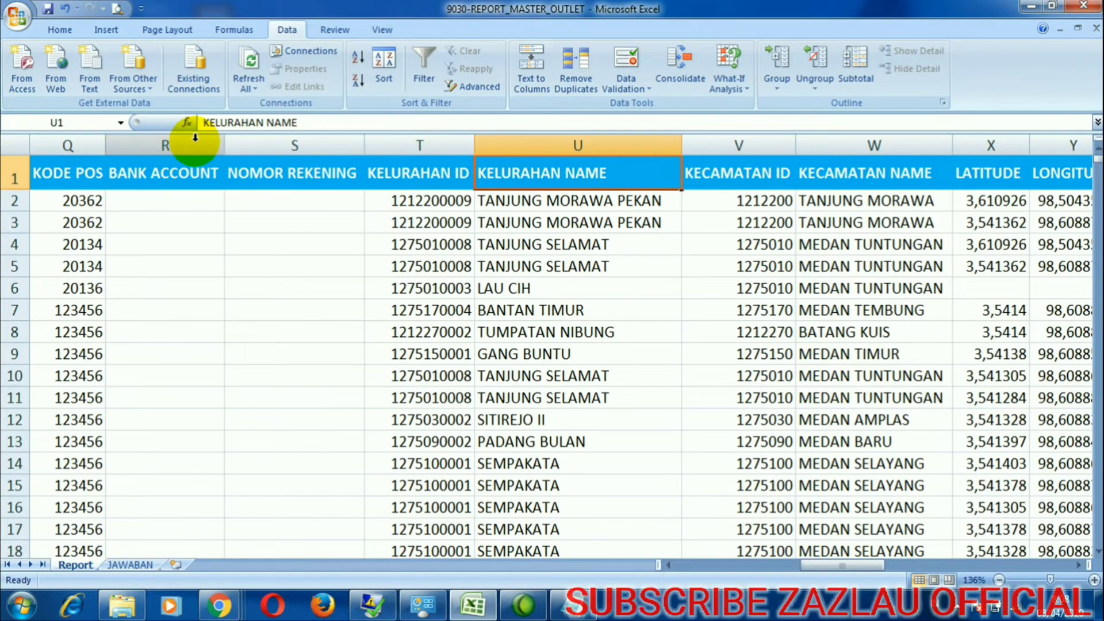
pyautogui.press('Right')
pyautogui.press('Right')
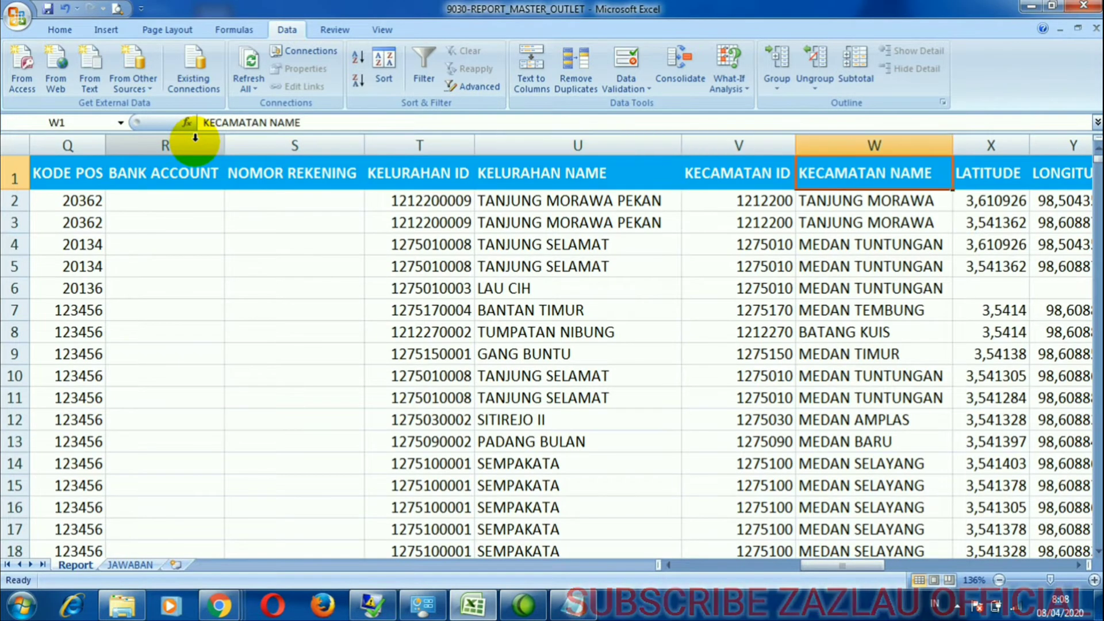
pyautogui.press('Right')
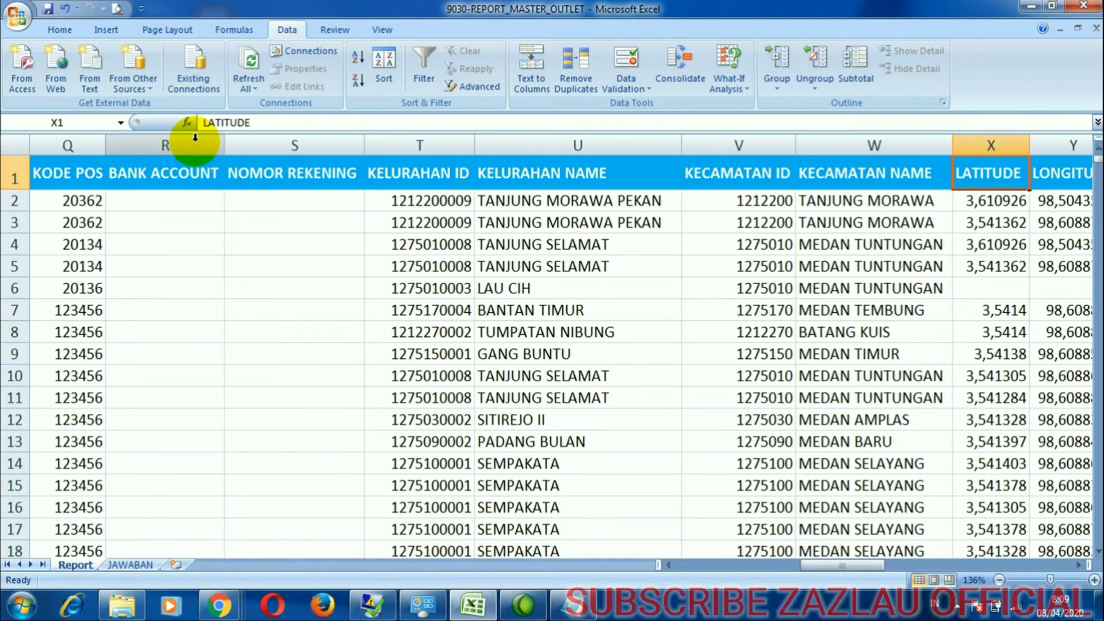
# Select the entire Report table including its headers, from A1 to AY855.
pyautogui.hotkey('ctrl', 'Home')
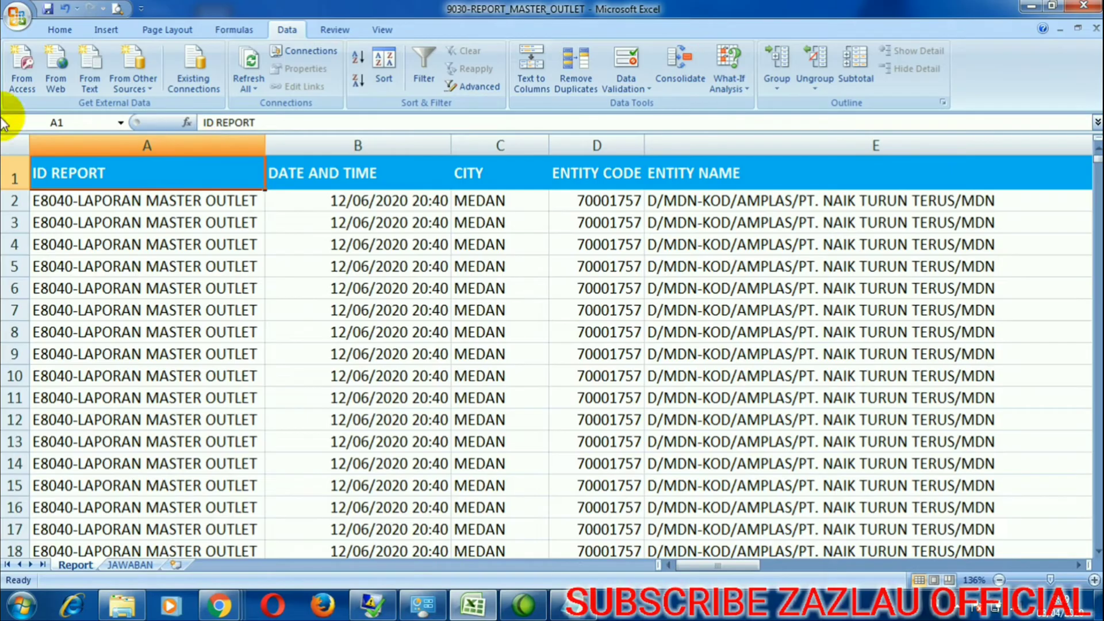
pyautogui.click(72, 199)
pyautogui.click(75, 180)
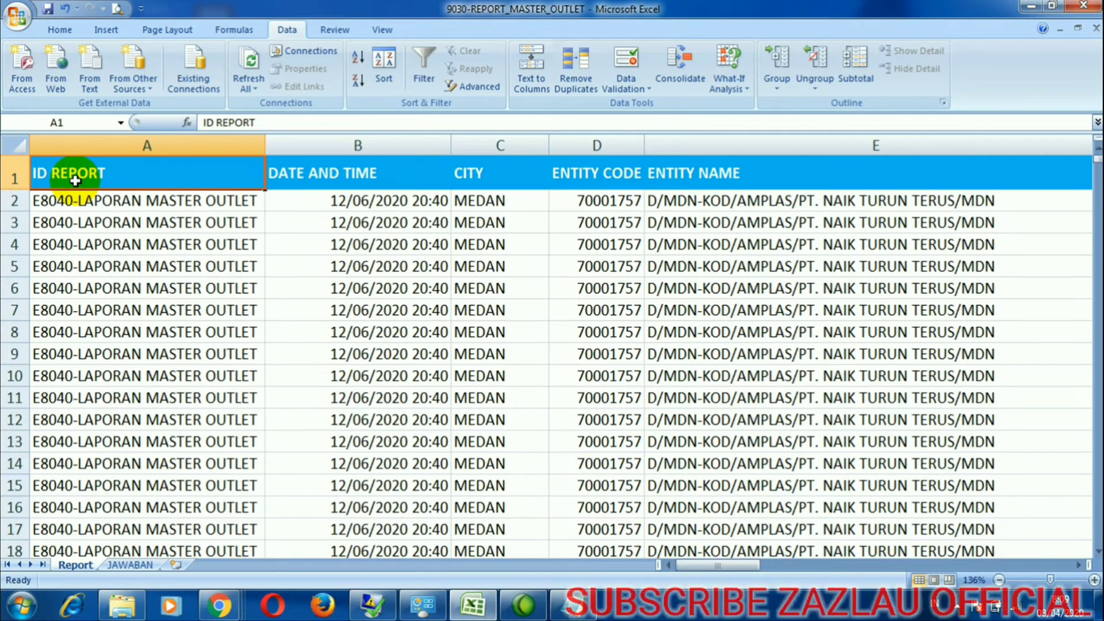
pyautogui.hotkey('ctrl', 'shift', 'Right')
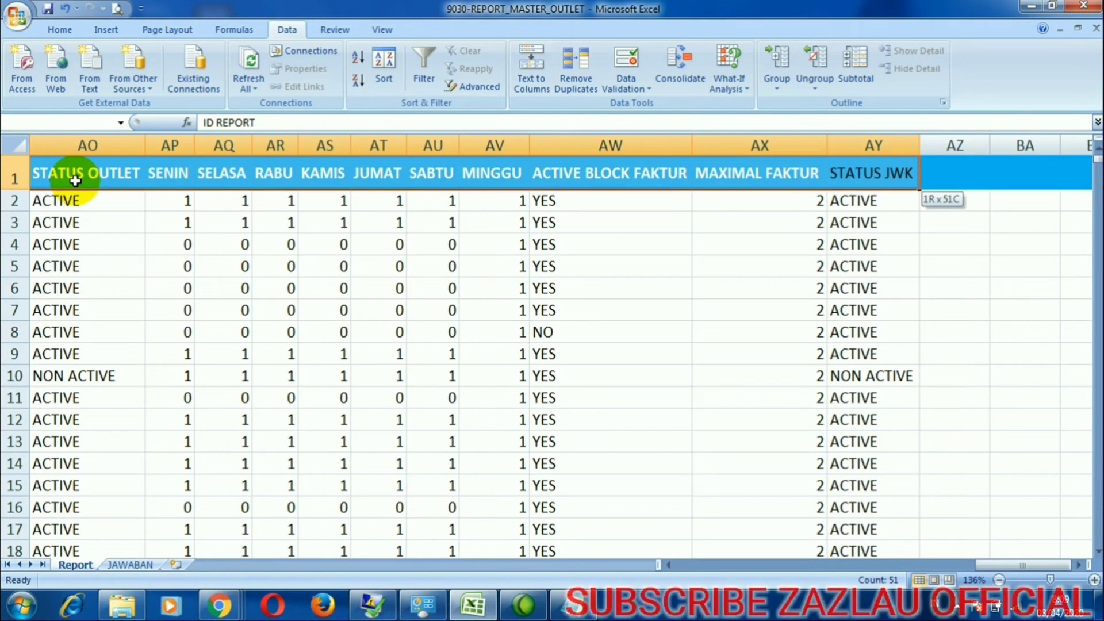
pyautogui.hotkey('ctrl', 'shift', 'Down')
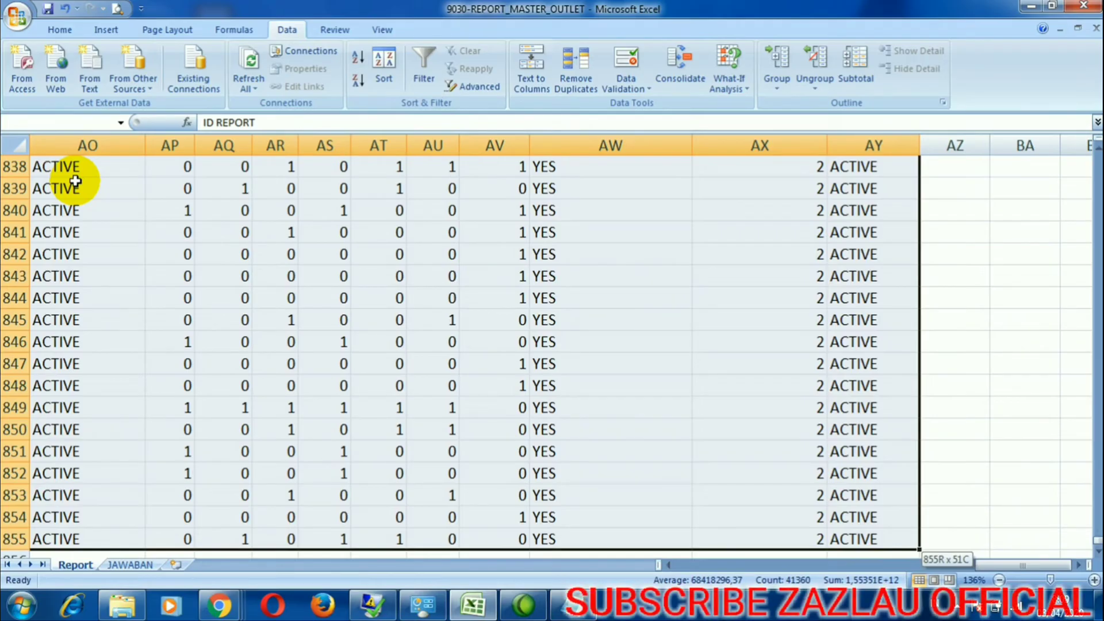
pyautogui.moveTo(994, 566); pyautogui.dragTo(667, 563)
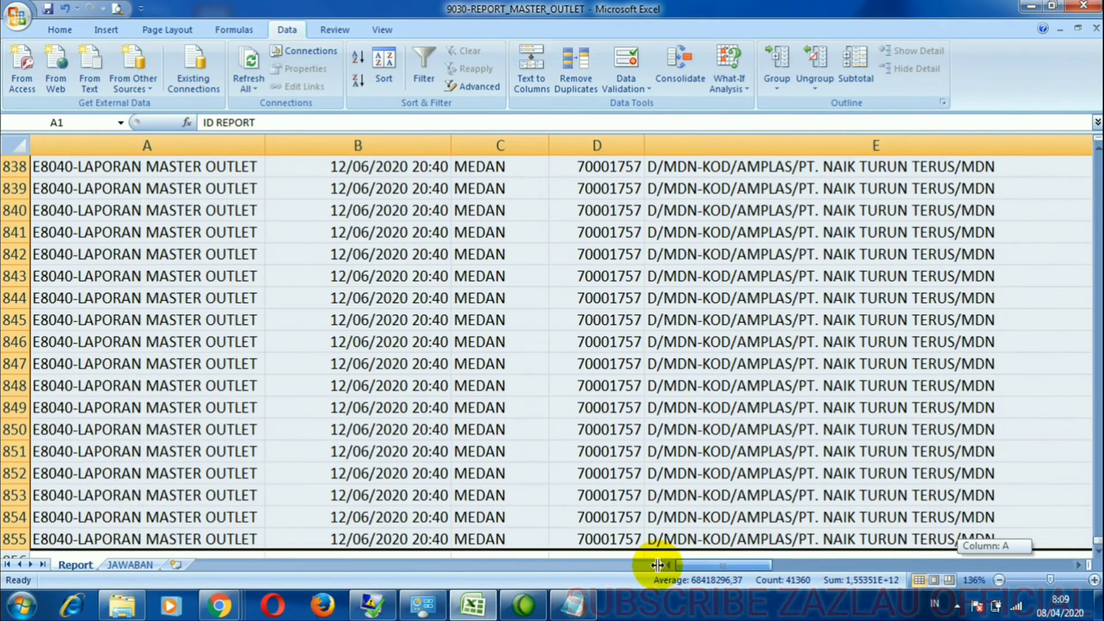
pyautogui.moveTo(1098, 547); pyautogui.dragTo(1098, 150)
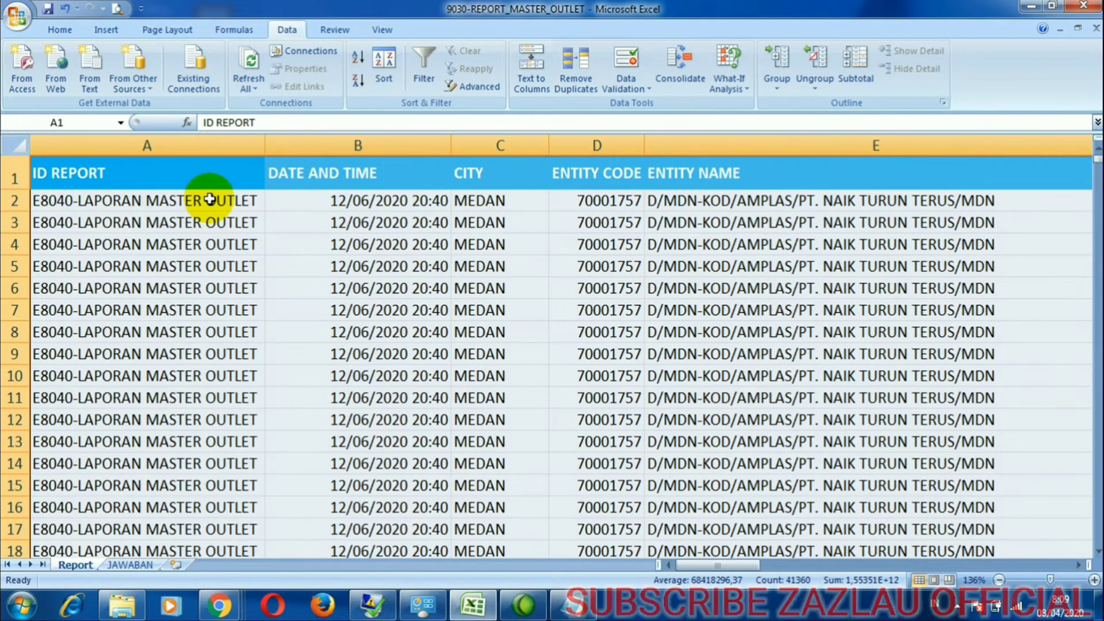
# Check the source range proposed for a new PivotTable, cancel, and compare it with the selection's last row and column.
pyautogui.click(113, 30)
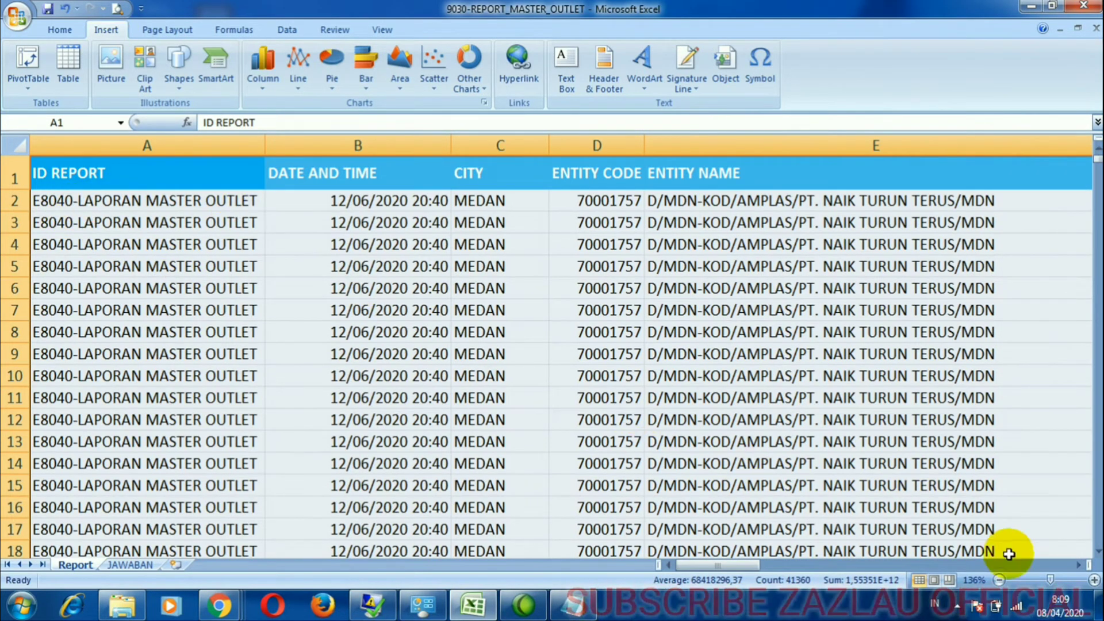
pyautogui.moveTo(1050, 579)
pyautogui.mouseDown()
pyautogui.moveTo(1028, 578)
pyautogui.moveTo(1052, 579)
pyautogui.mouseUp()
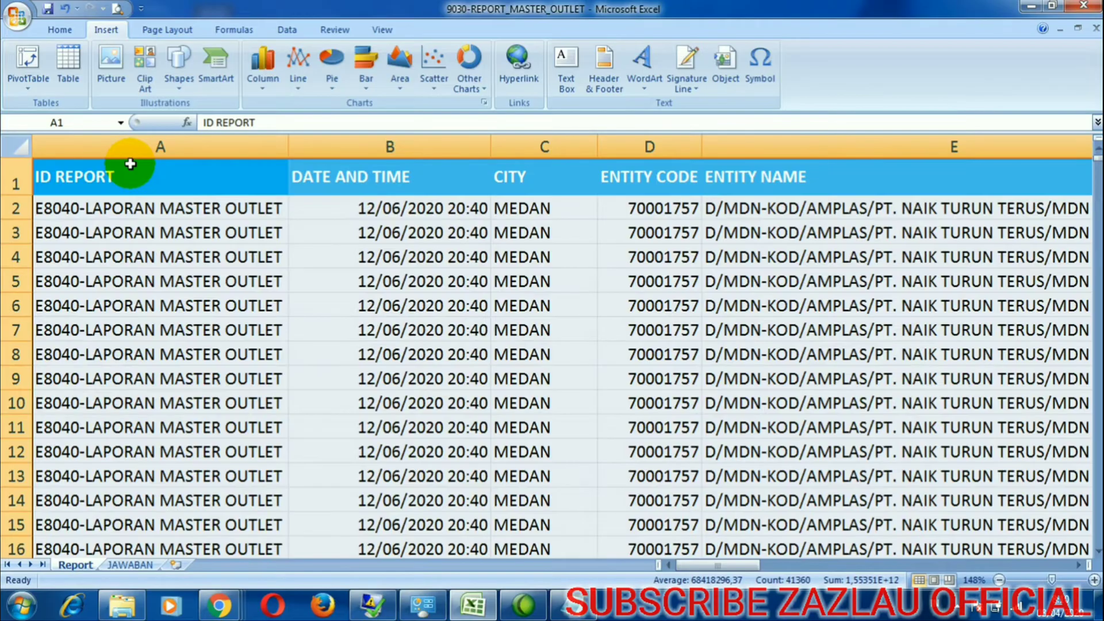
pyautogui.click(31, 59)
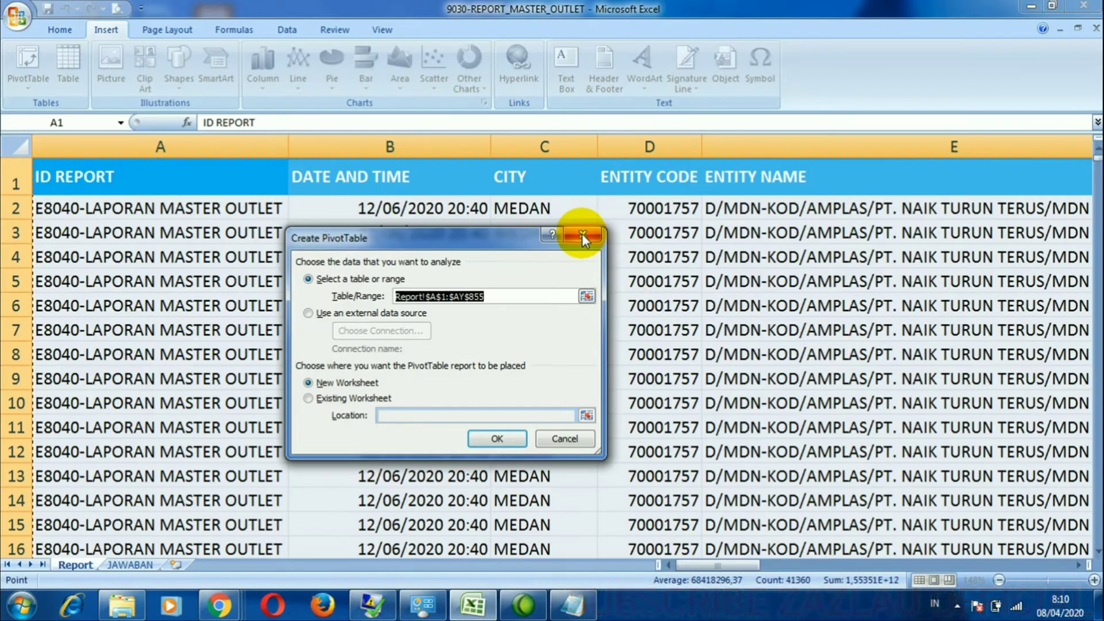
pyautogui.click(489, 297)
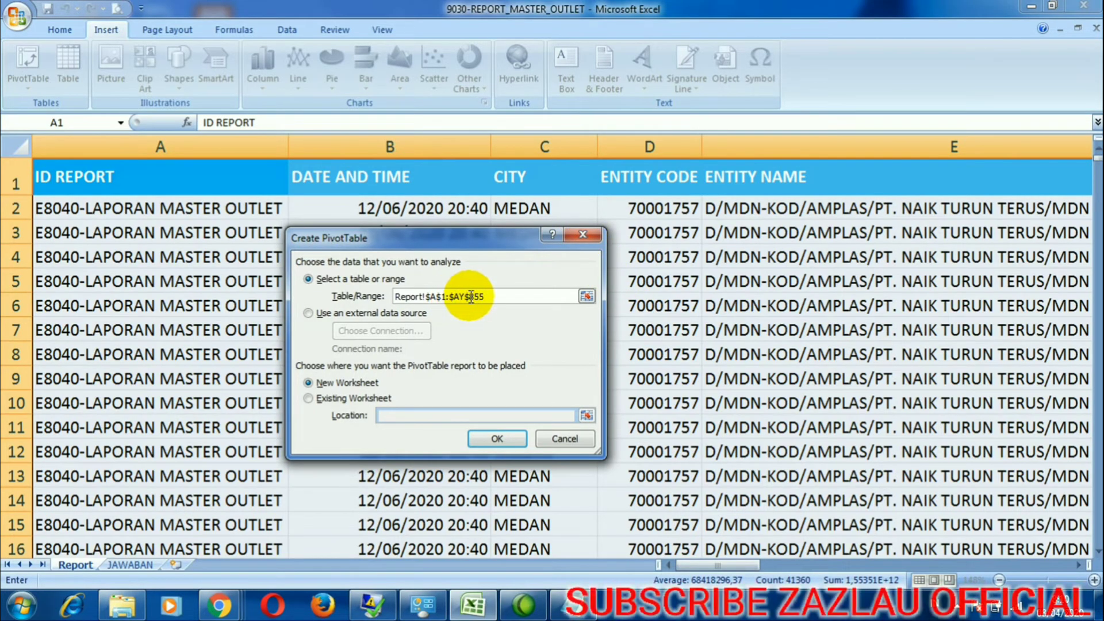
pyautogui.click(579, 231)
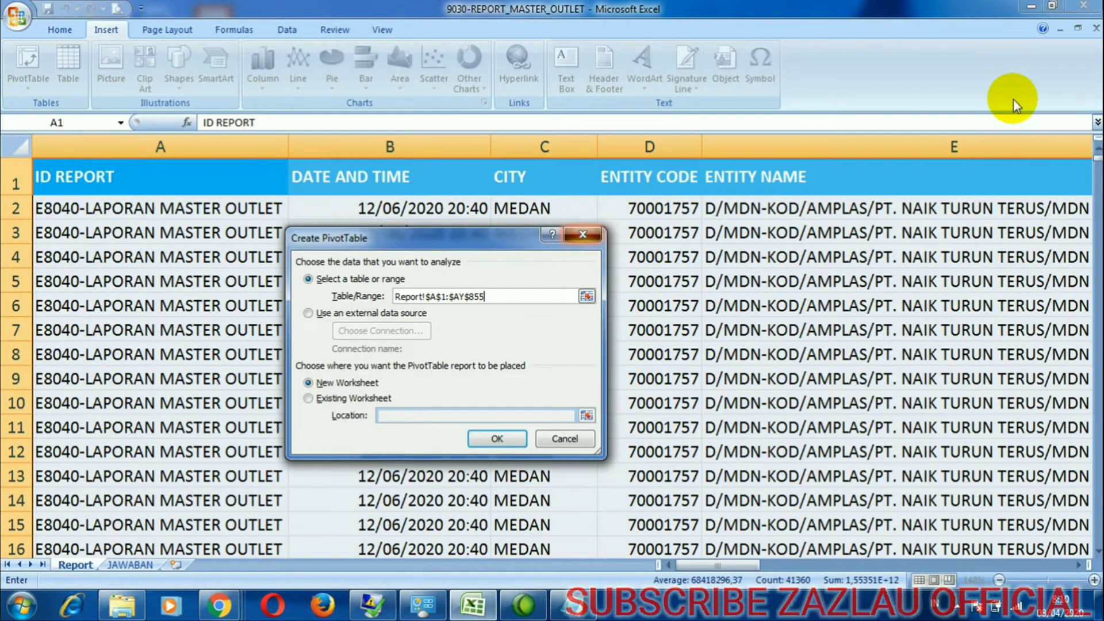
pyautogui.moveTo(1098, 166); pyautogui.dragTo(1098, 172)
pyautogui.moveTo(1099, 411); pyautogui.dragTo(1099, 552)
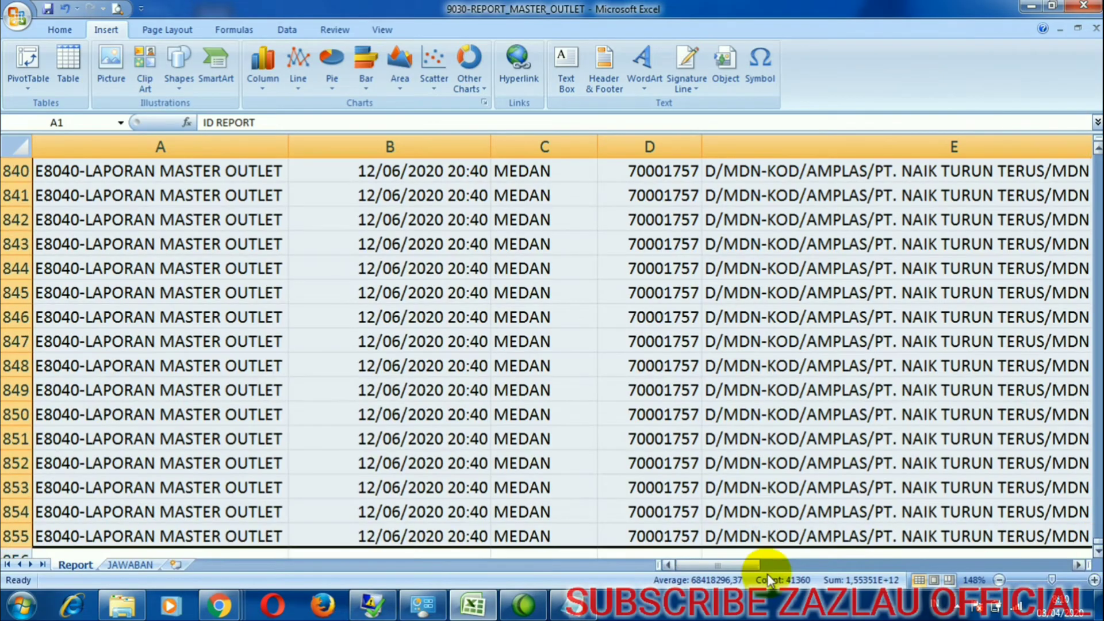
pyautogui.moveTo(755, 566); pyautogui.dragTo(1077, 549)
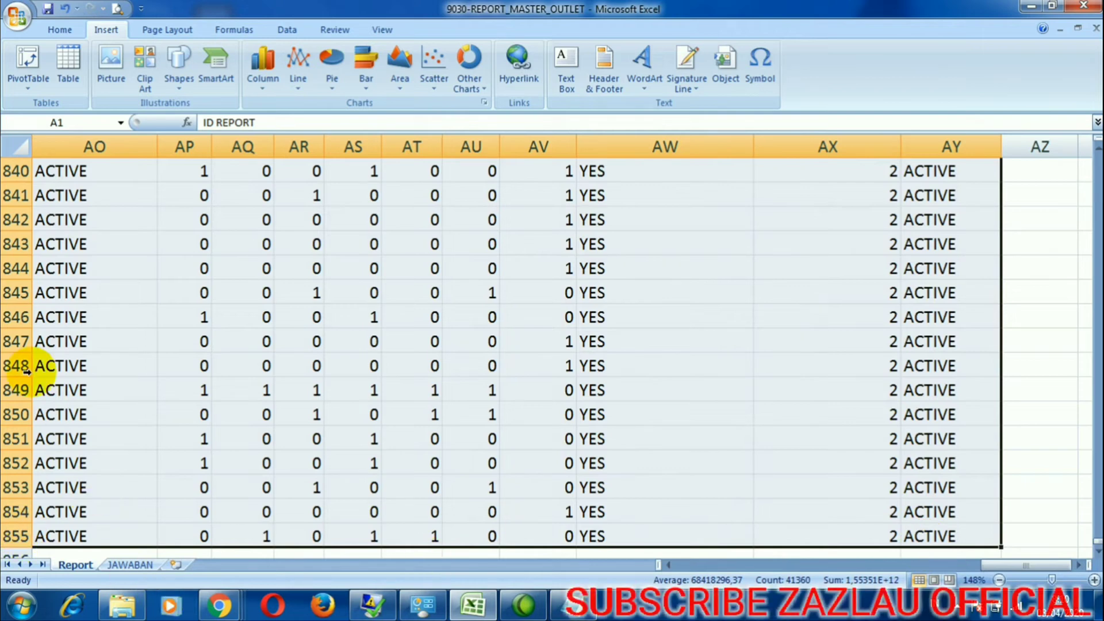
# Create a PivotTable from Report!$A$1:$AY$855 on a new worksheet and rename that sheet PIVOT.
pyautogui.click(31, 53)
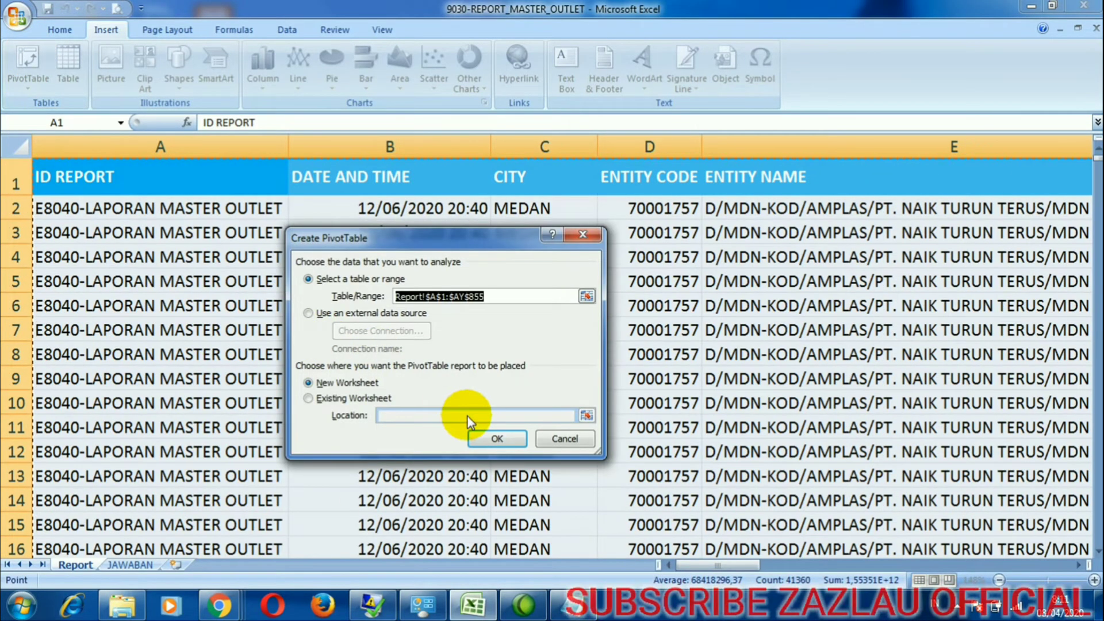
pyautogui.click(485, 440)
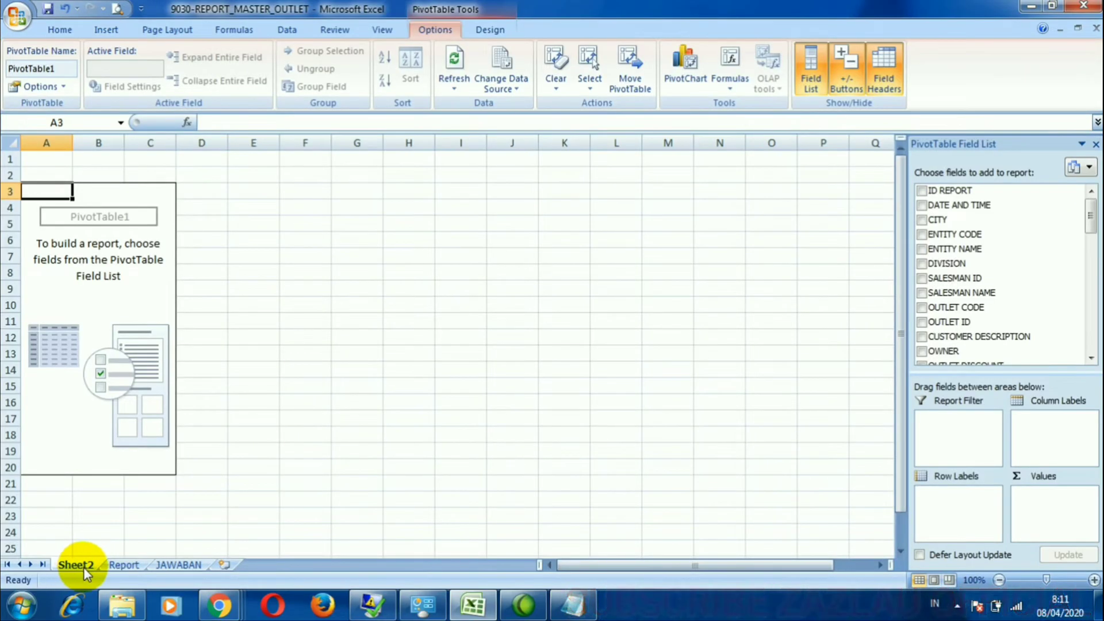
pyautogui.doubleClick(86, 564)
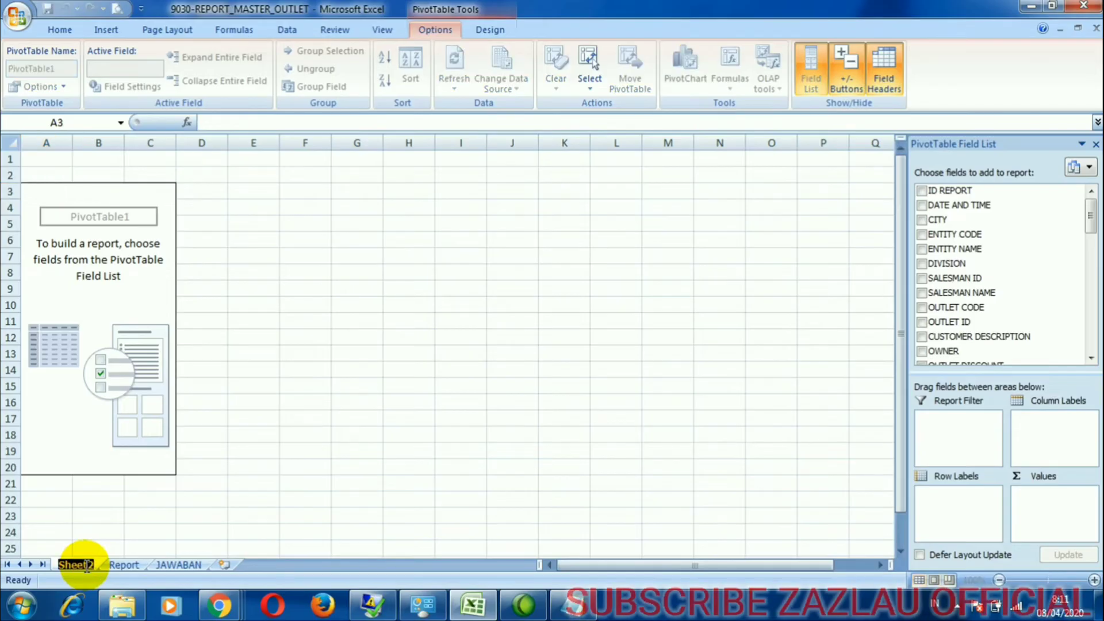
pyautogui.write('PIVOT')
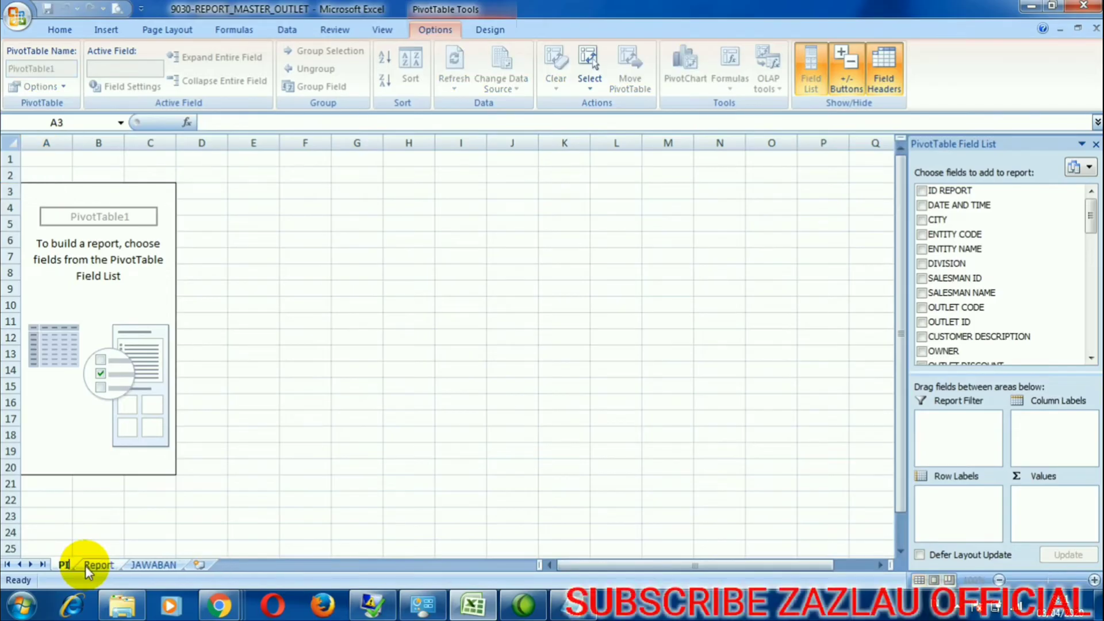
pyautogui.press('Return')
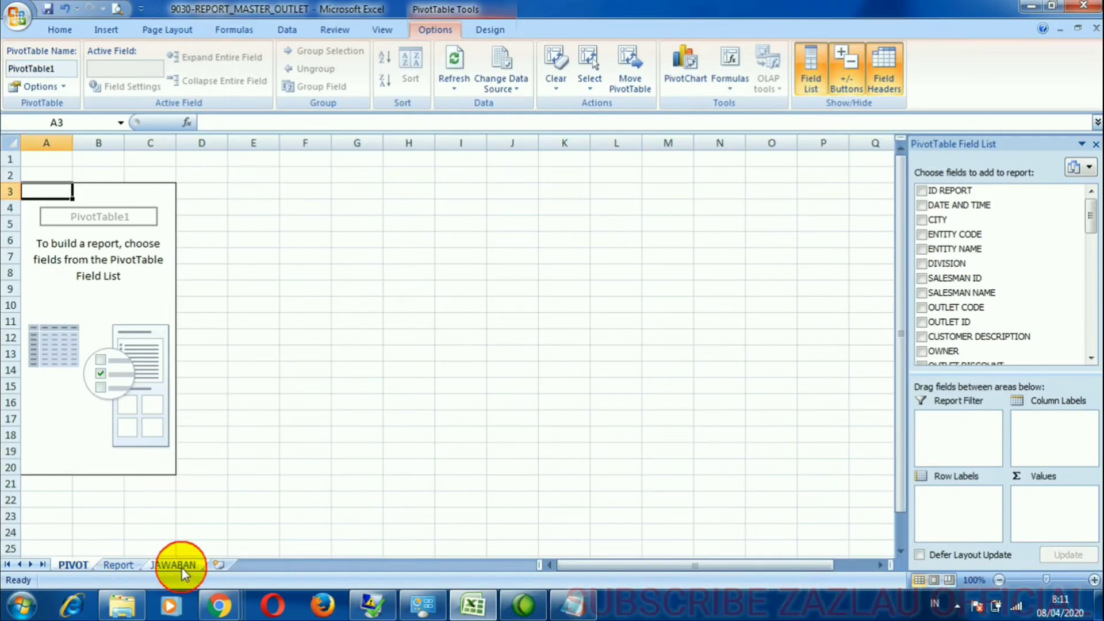
pyautogui.click(173, 566)
pyautogui.click(68, 565)
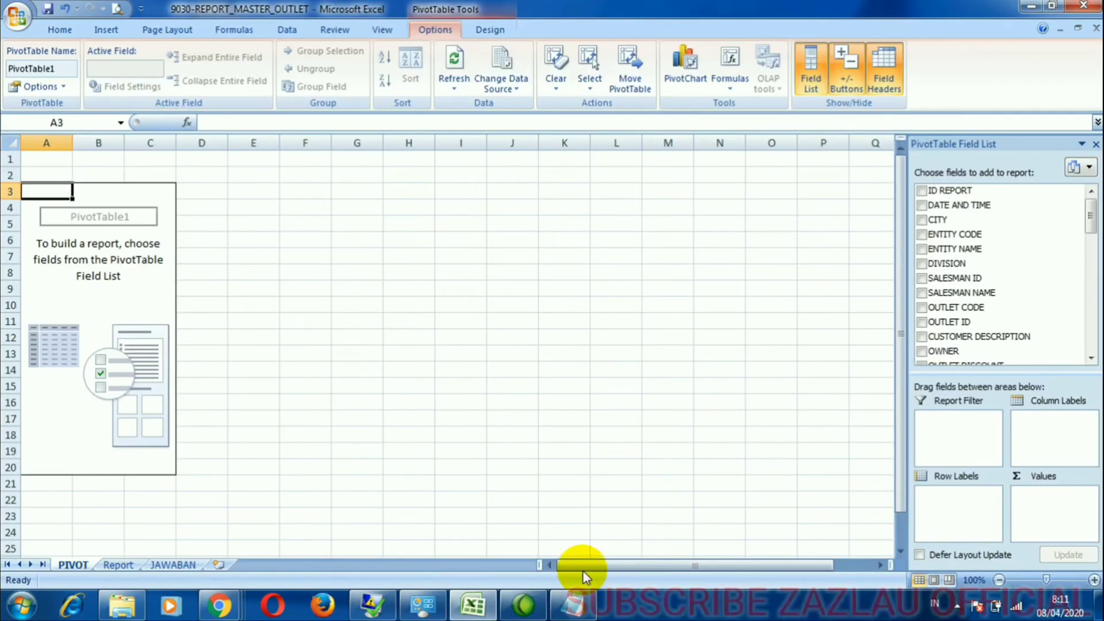
# Enable the classic PivotTable layout with field dragging in the grid for the empty PivotTable on the PIVOT sheet.
pyautogui.moveTo(1046, 579); pyautogui.dragTo(1054, 579)
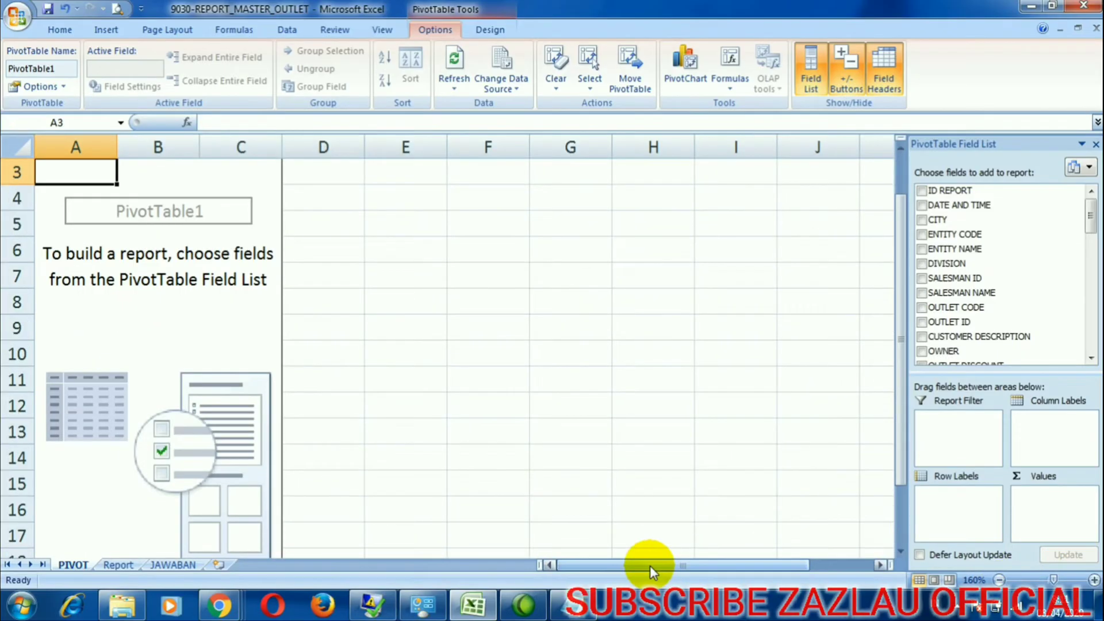
pyautogui.click(219, 354)
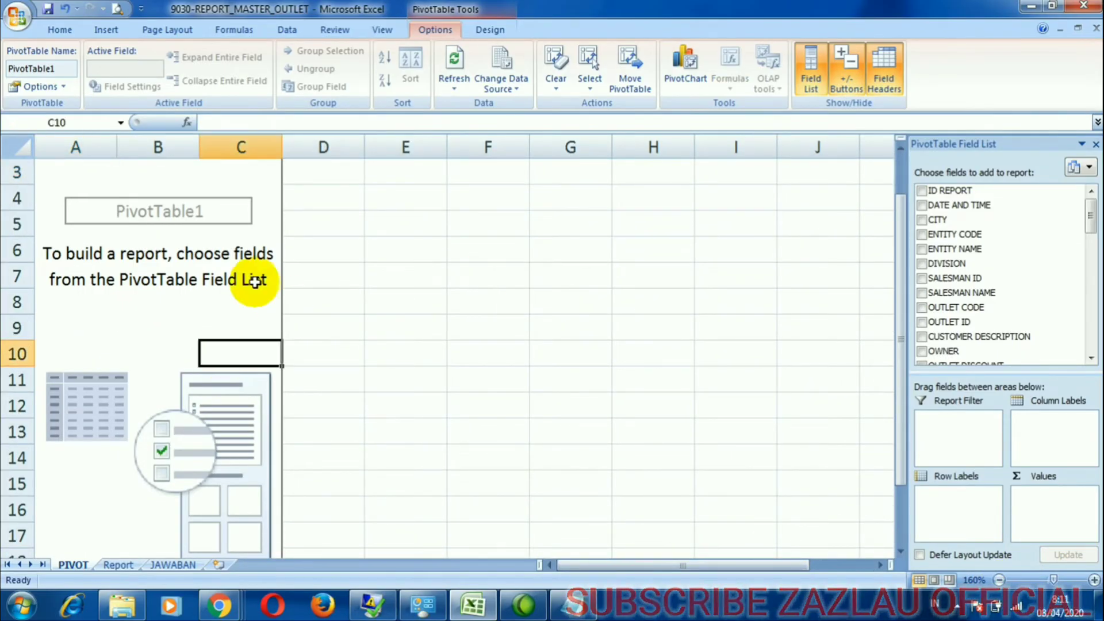
pyautogui.click(156, 300)
pyautogui.moveTo(901, 233); pyautogui.dragTo(902, 213)
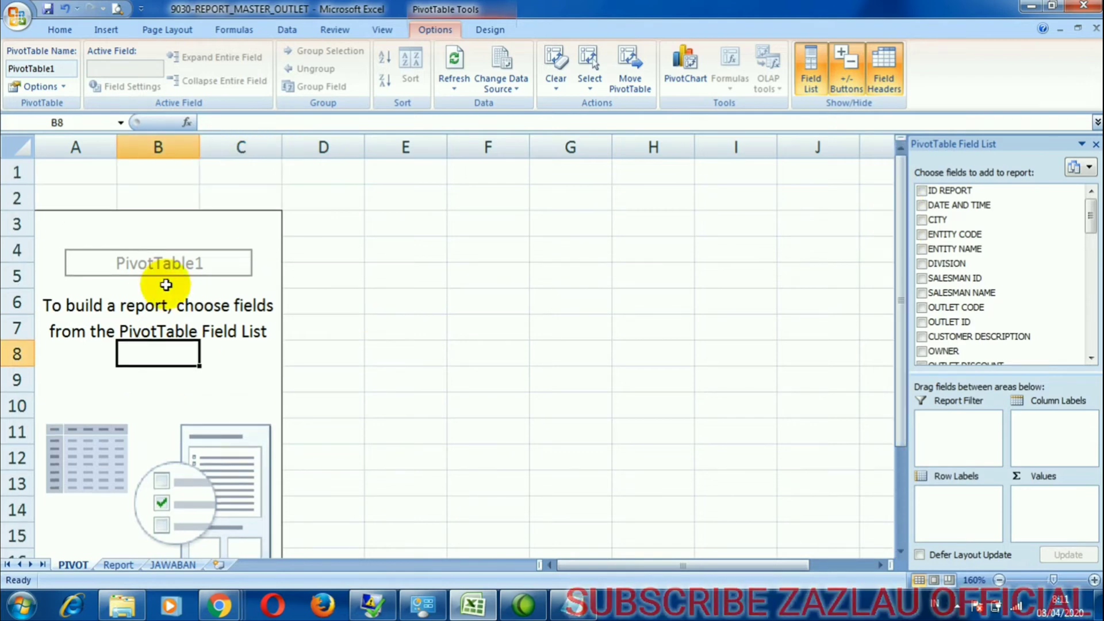
pyautogui.click(95, 338)
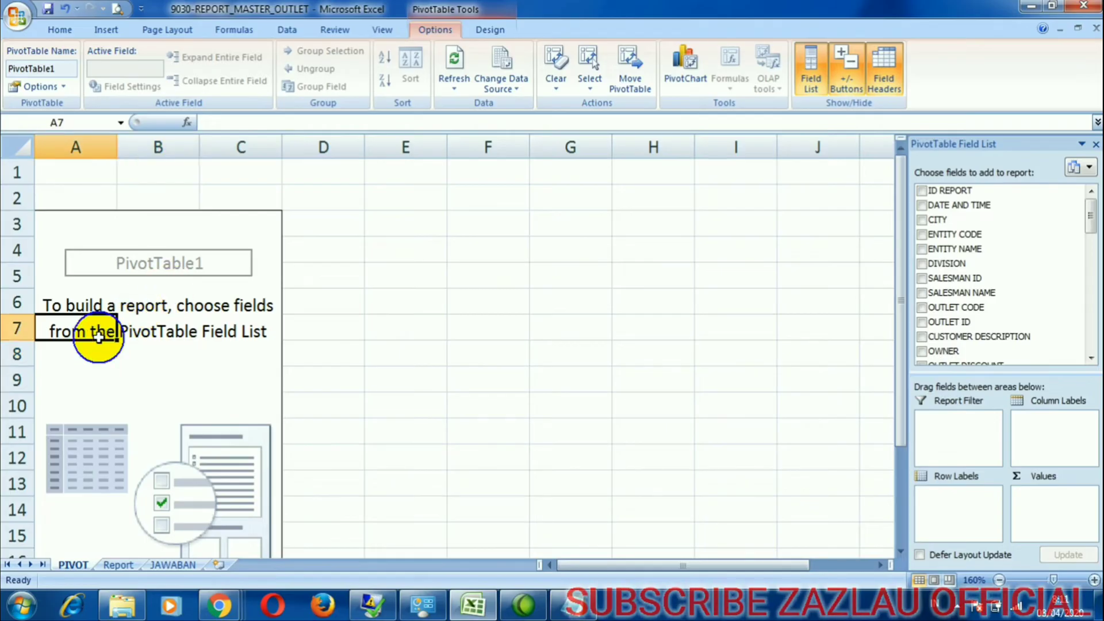
pyautogui.rightClick(98, 338)
pyautogui.click(145, 401)
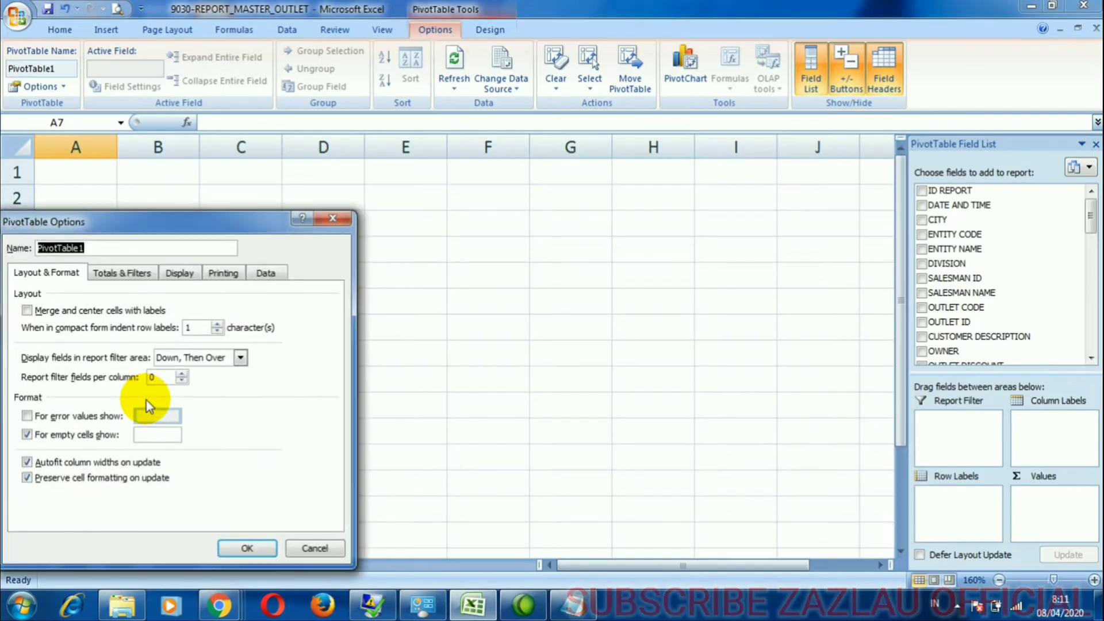
pyautogui.click(188, 275)
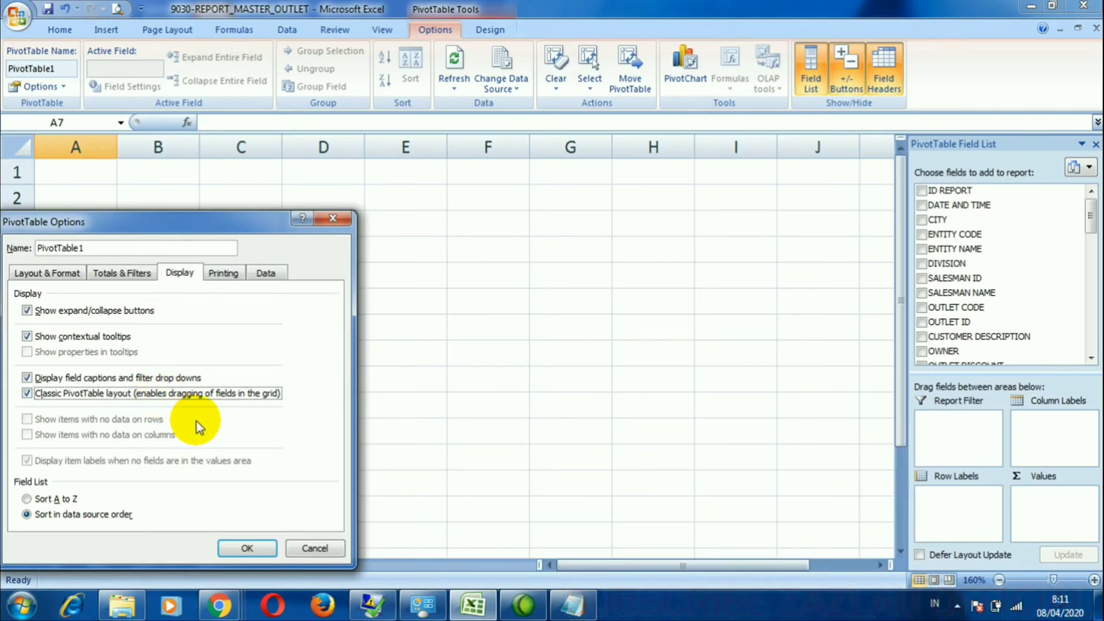
pyautogui.click(259, 548)
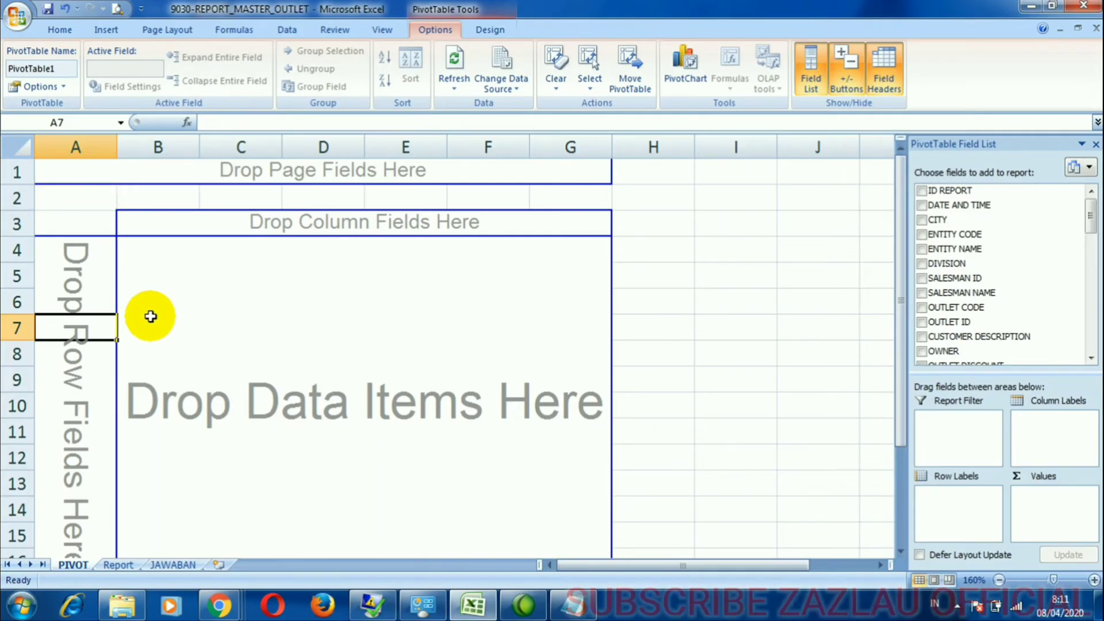
# Revisit the PivotTable display options, switch the classic layout off and back on, and accept the settings.
pyautogui.click(37, 85)
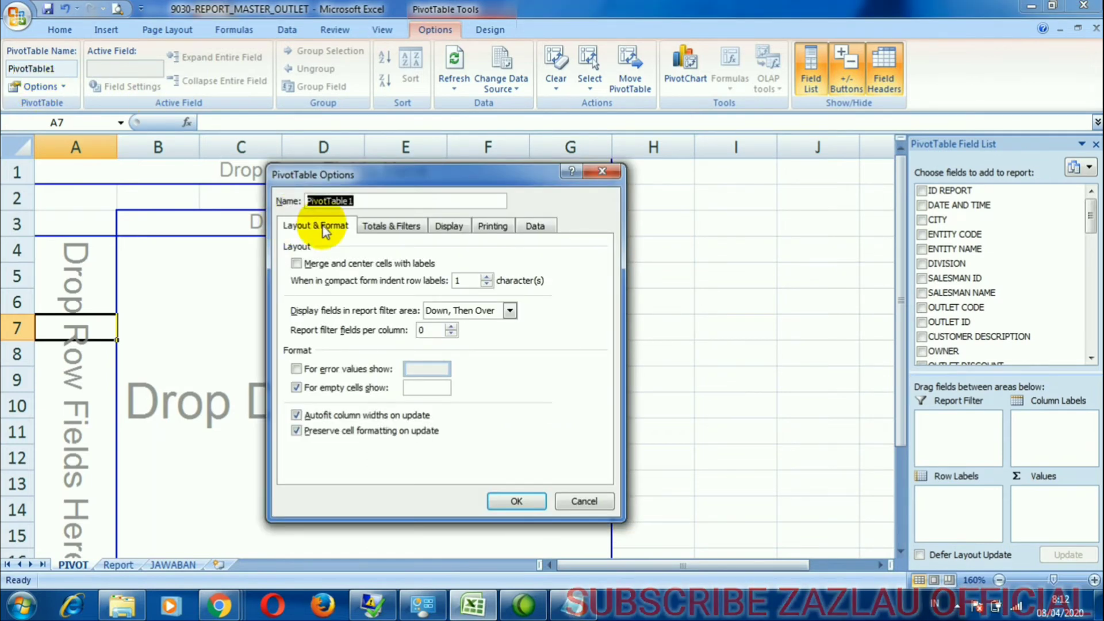
pyautogui.click(452, 226)
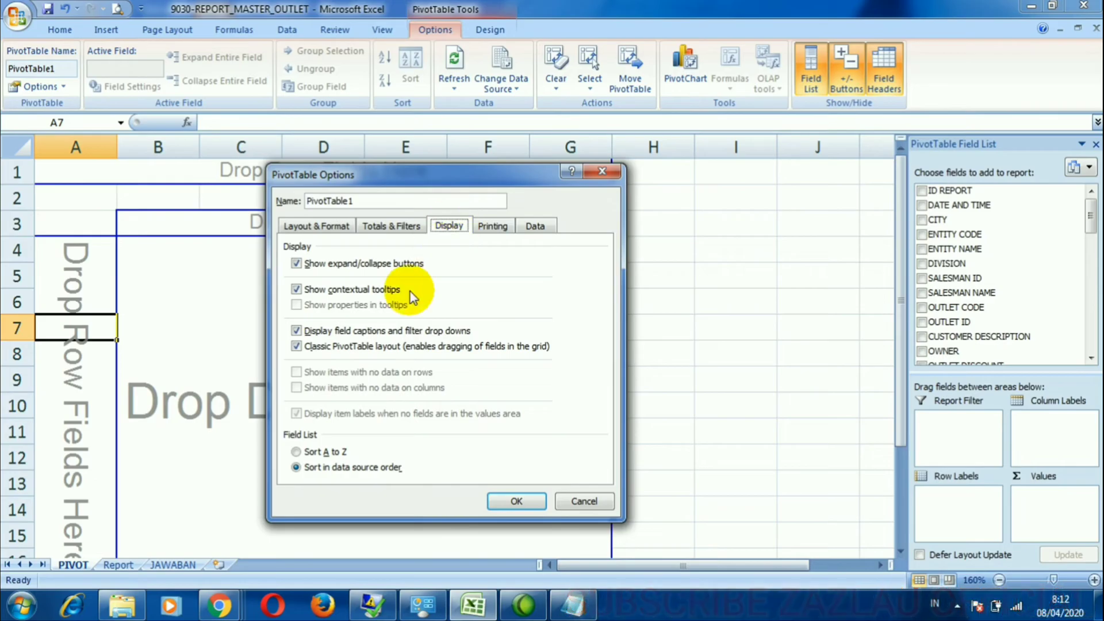
pyautogui.click(296, 346)
pyautogui.click(297, 346)
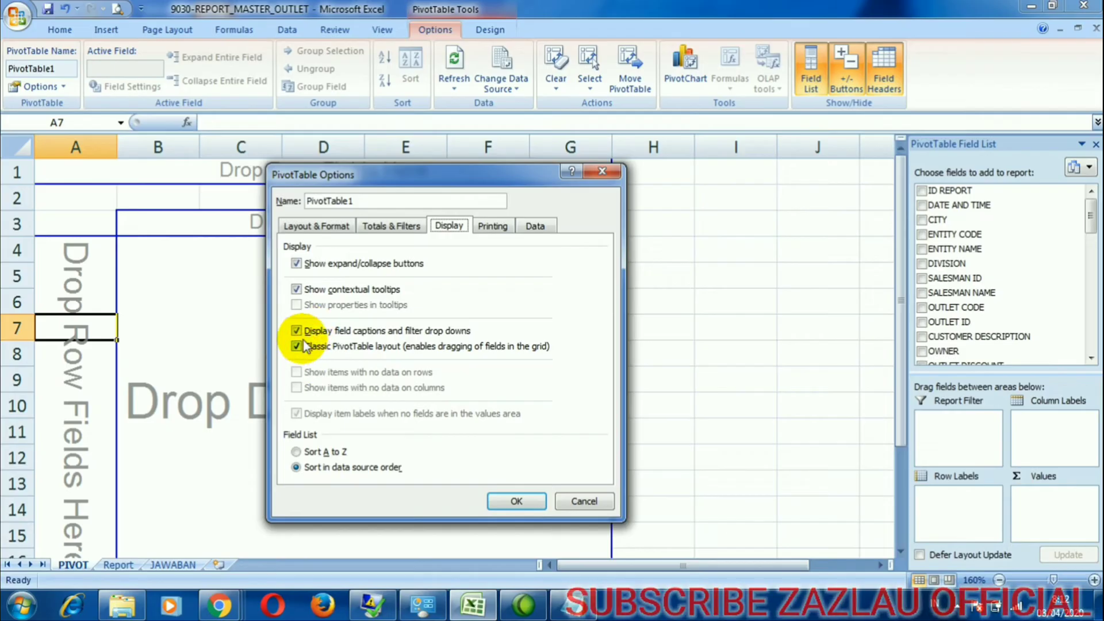
pyautogui.click(529, 499)
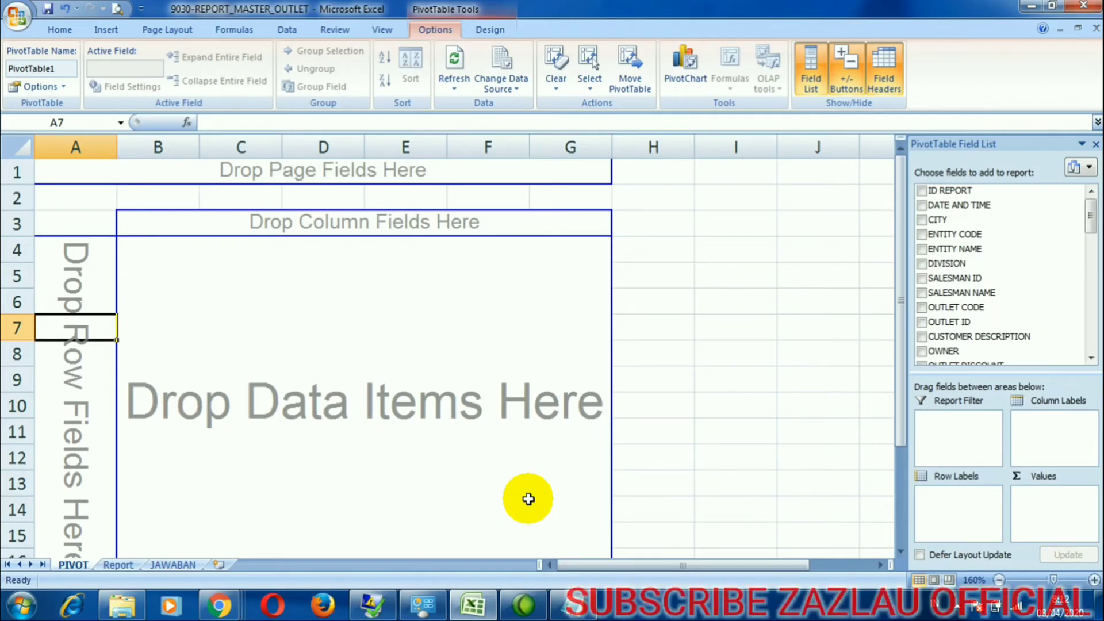
pyautogui.click(267, 245)
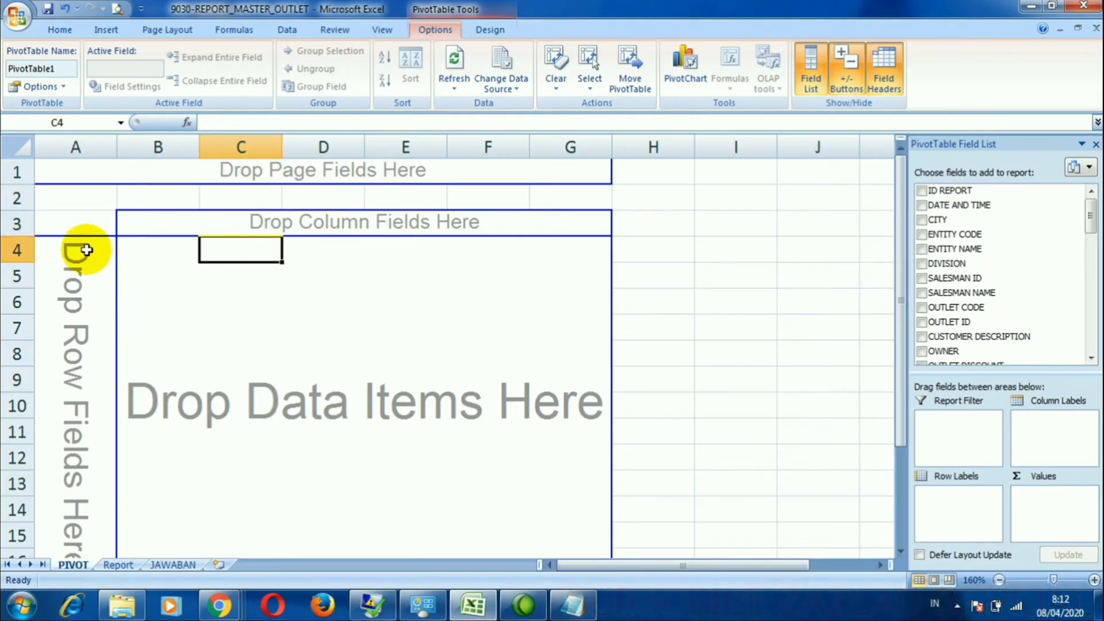
pyautogui.click(129, 257)
pyautogui.click(148, 329)
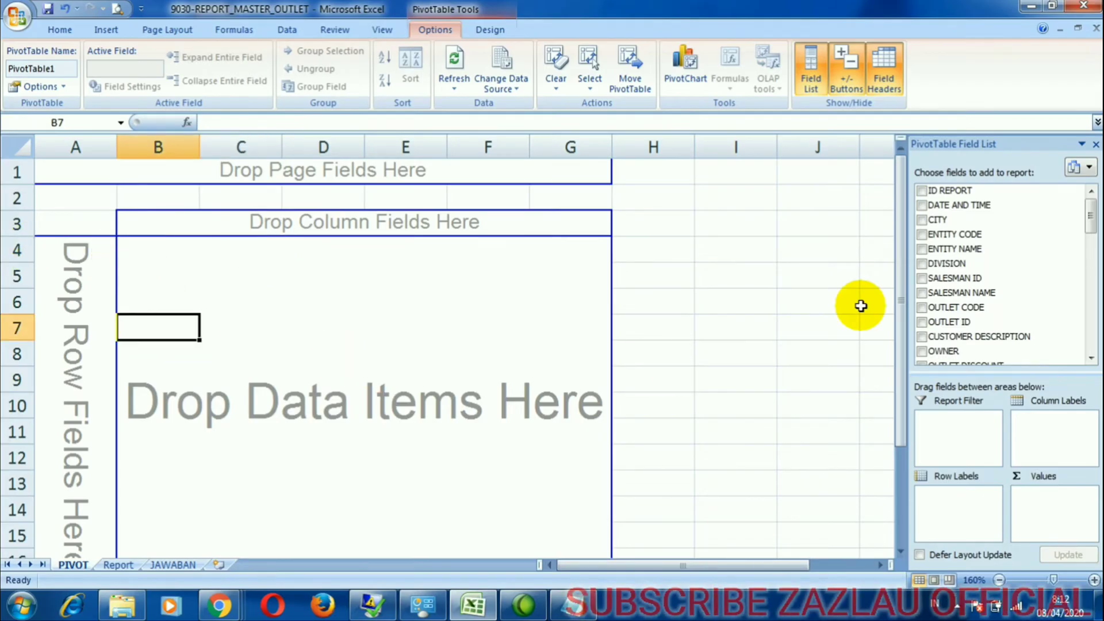
pyautogui.click(170, 402)
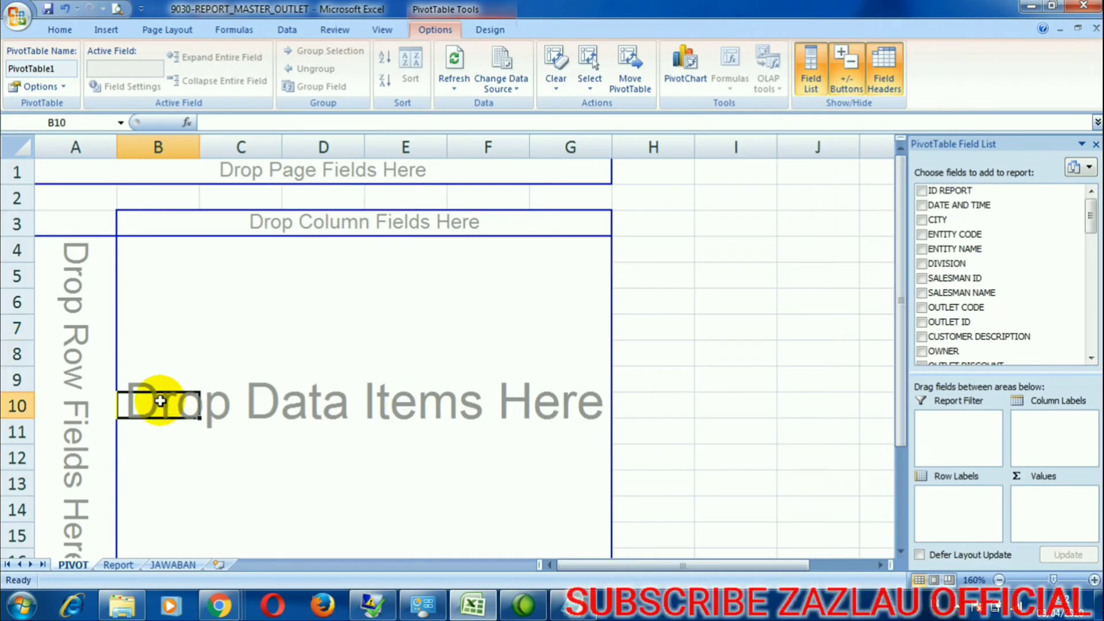
pyautogui.click(172, 357)
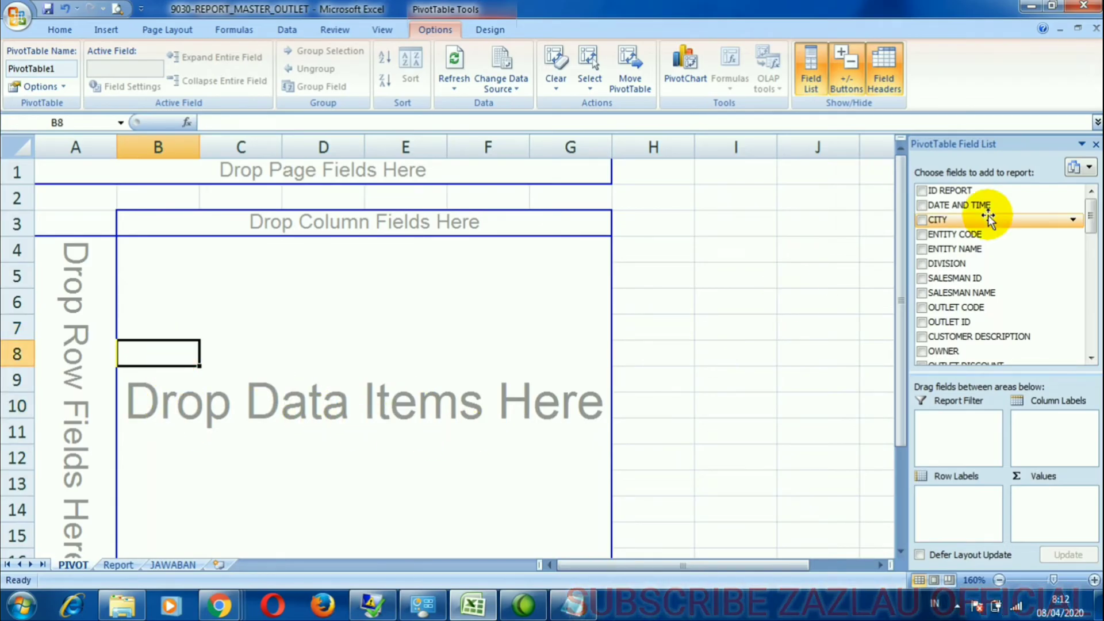
# Switch to Notepad, reread the chart task and its COUNT DESCRIPTION value, and return to the Excel workbook.
pyautogui.moveTo(1088, 216); pyautogui.dragTo(1086, 139)
pyautogui.hotkey('alt', 'Tab')
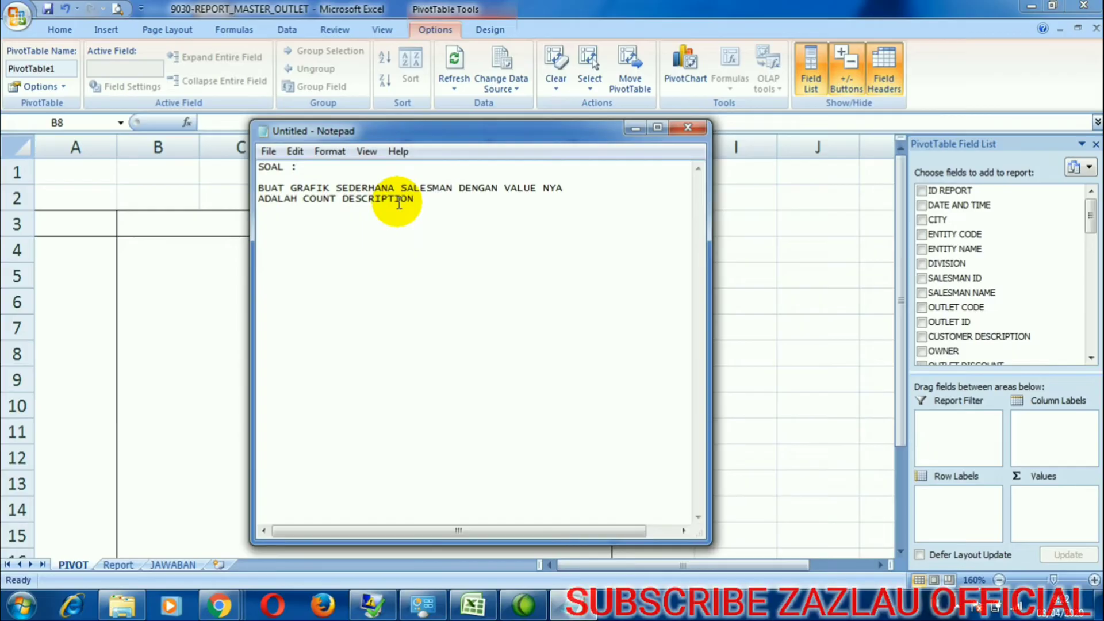
pyautogui.moveTo(416, 202); pyautogui.dragTo(258, 188)
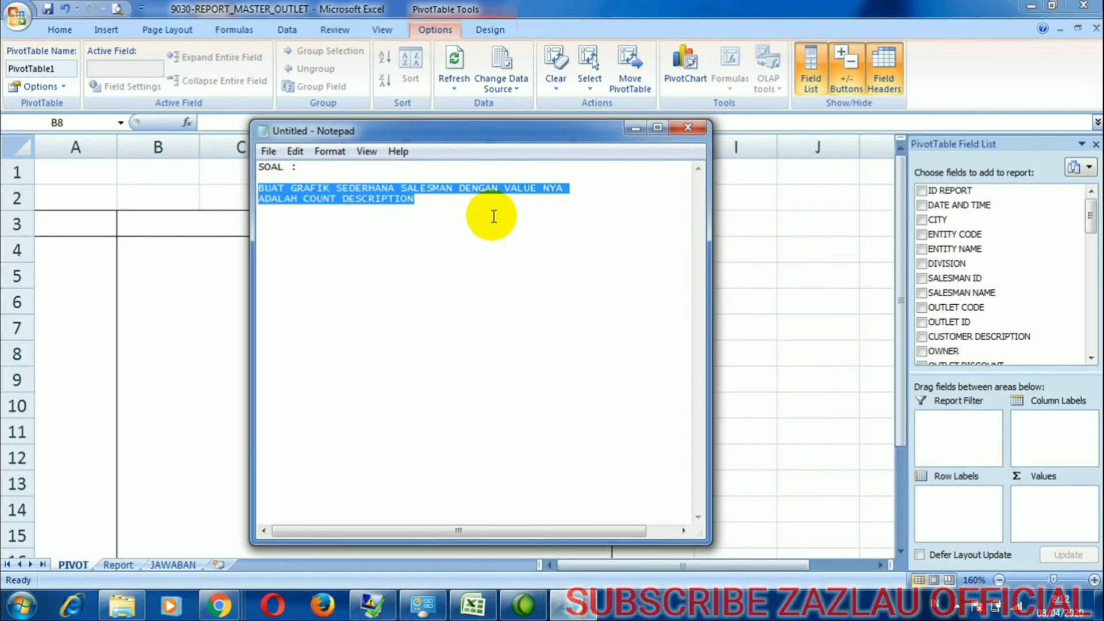
pyautogui.moveTo(317, 200)
pyautogui.mouseDown()
pyautogui.moveTo(493, 204)
pyautogui.moveTo(518, 194)
pyautogui.moveTo(457, 205)
pyautogui.moveTo(304, 199)
pyautogui.mouseUp()
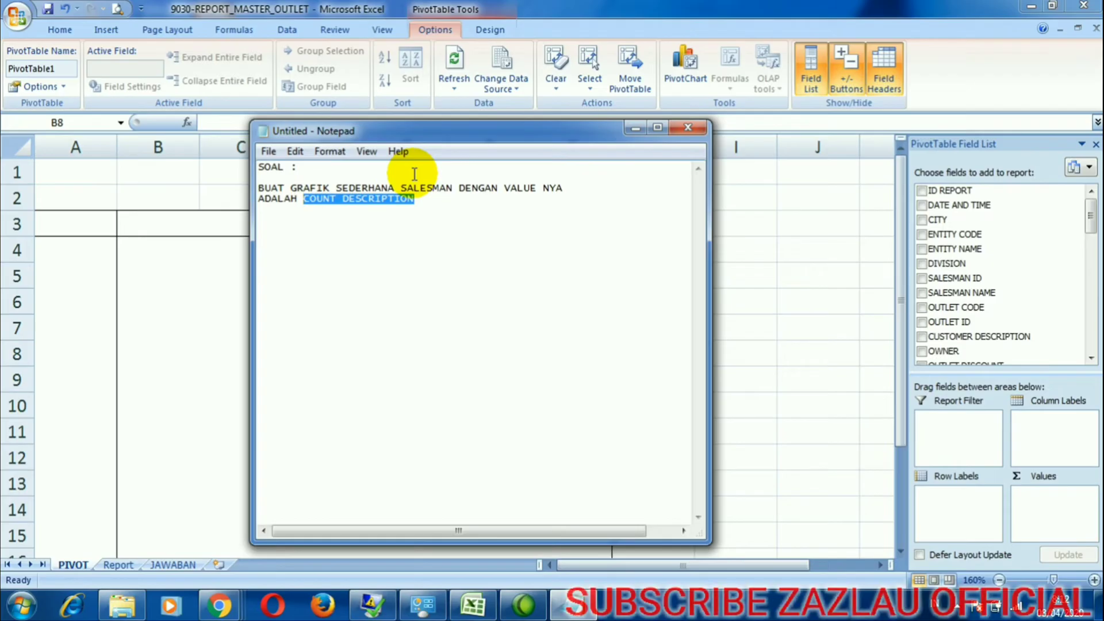
pyautogui.click(555, 8)
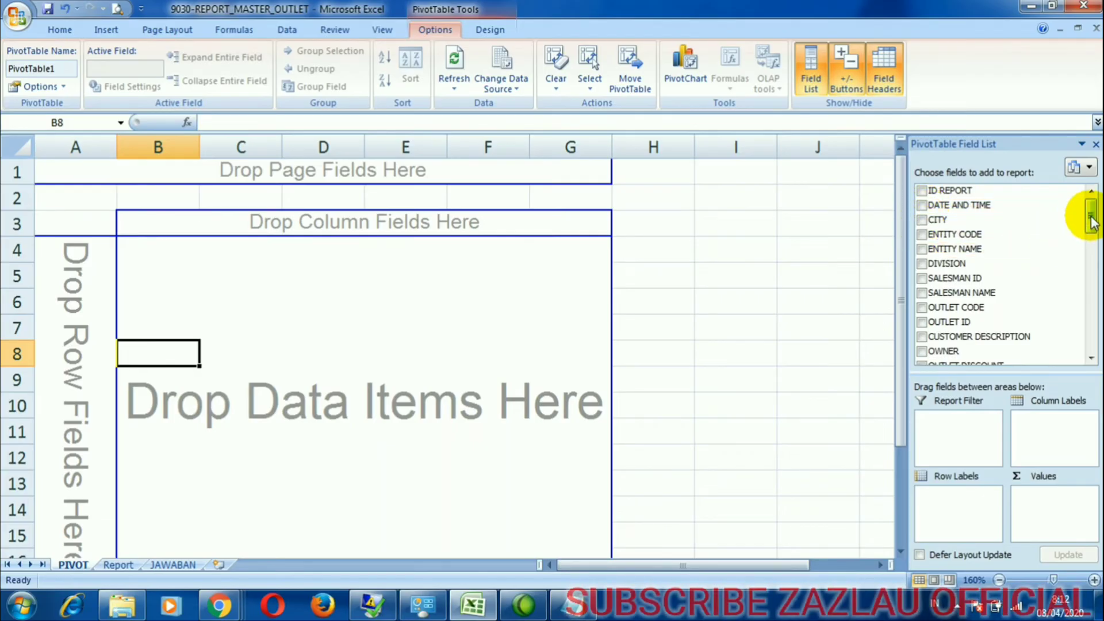
# Add SALESMAN NAME to the PivotTable's row labels, and try out and remove SALESMAN ID.
pyautogui.moveTo(1091, 221); pyautogui.dragTo(1091, 221)
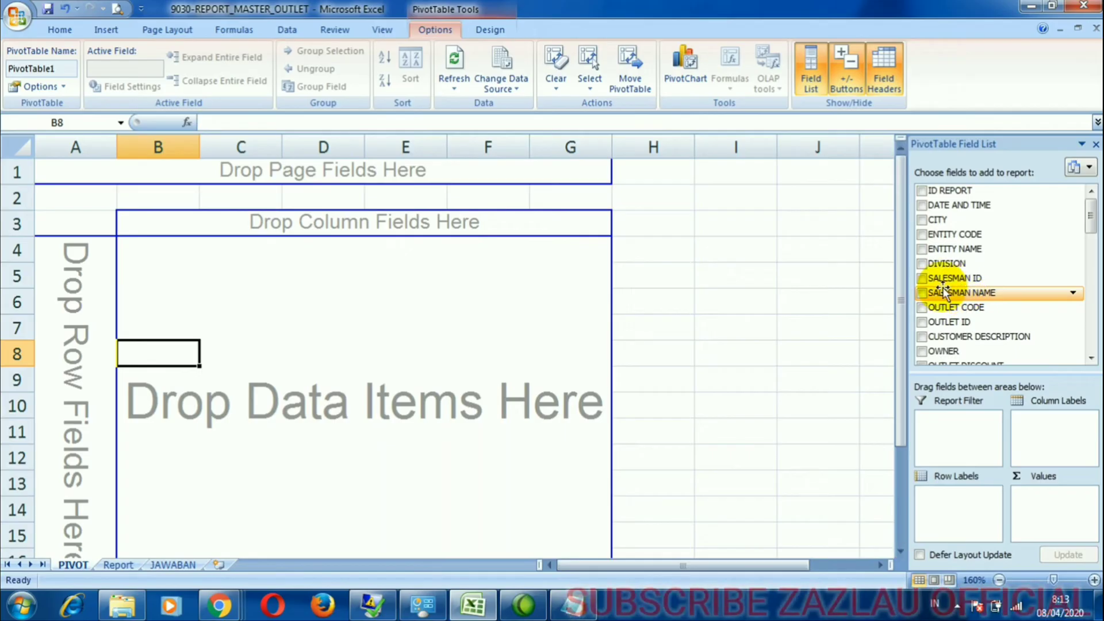
pyautogui.click(924, 295)
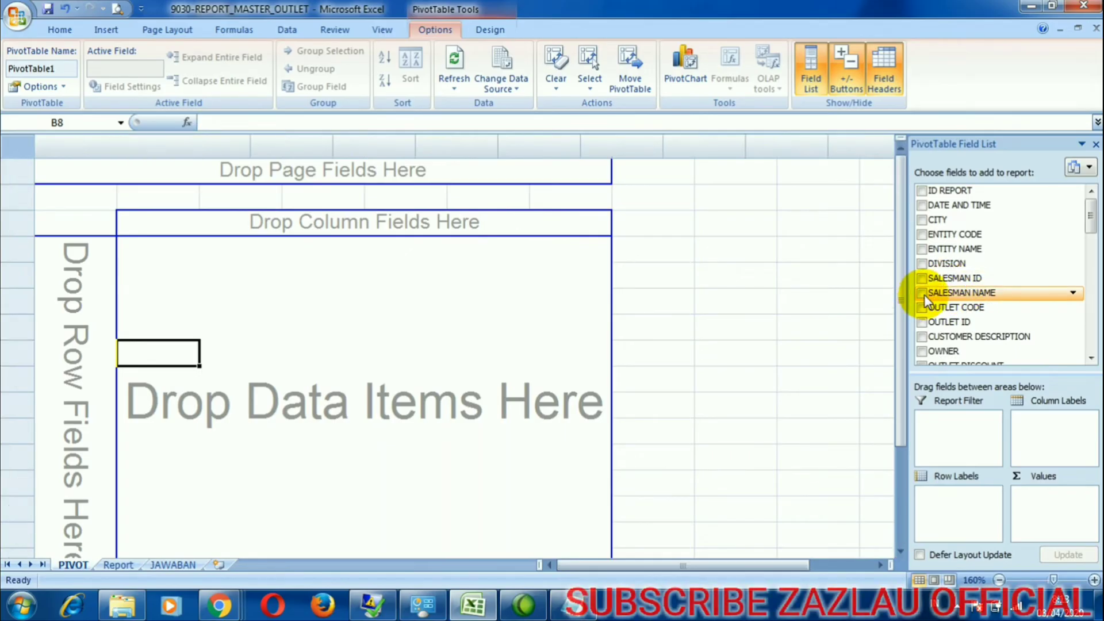
pyautogui.click(922, 279)
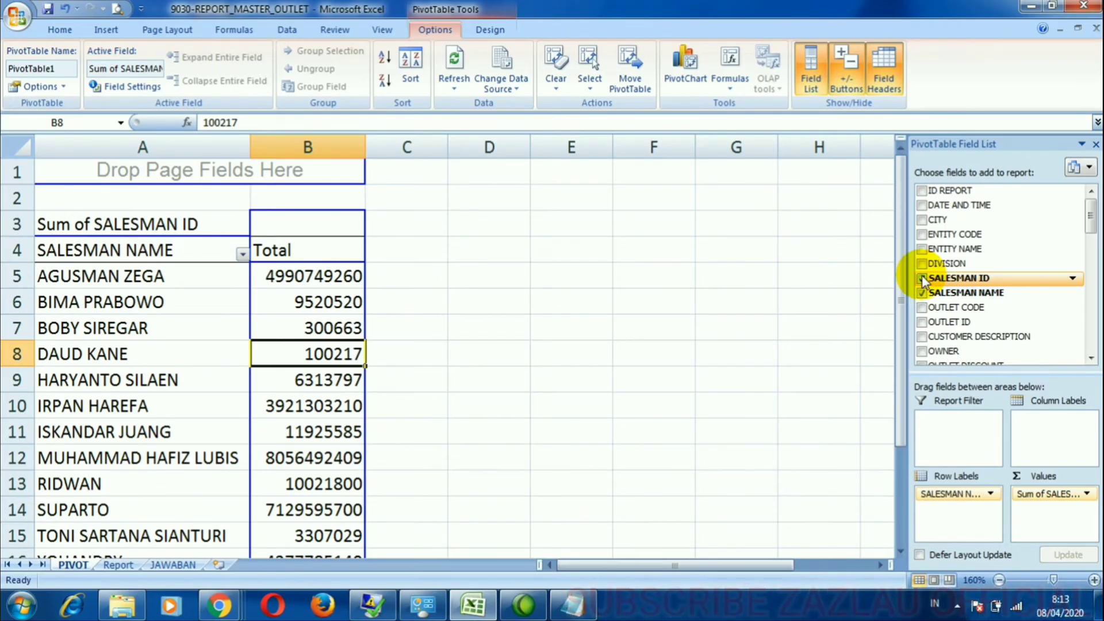
pyautogui.click(922, 279)
# Switch to Notepad, change SALESMAN in the task note to SALESMAN NAME, and return to the Excel workbook.
pyautogui.click(573, 605)
pyautogui.click(455, 188)
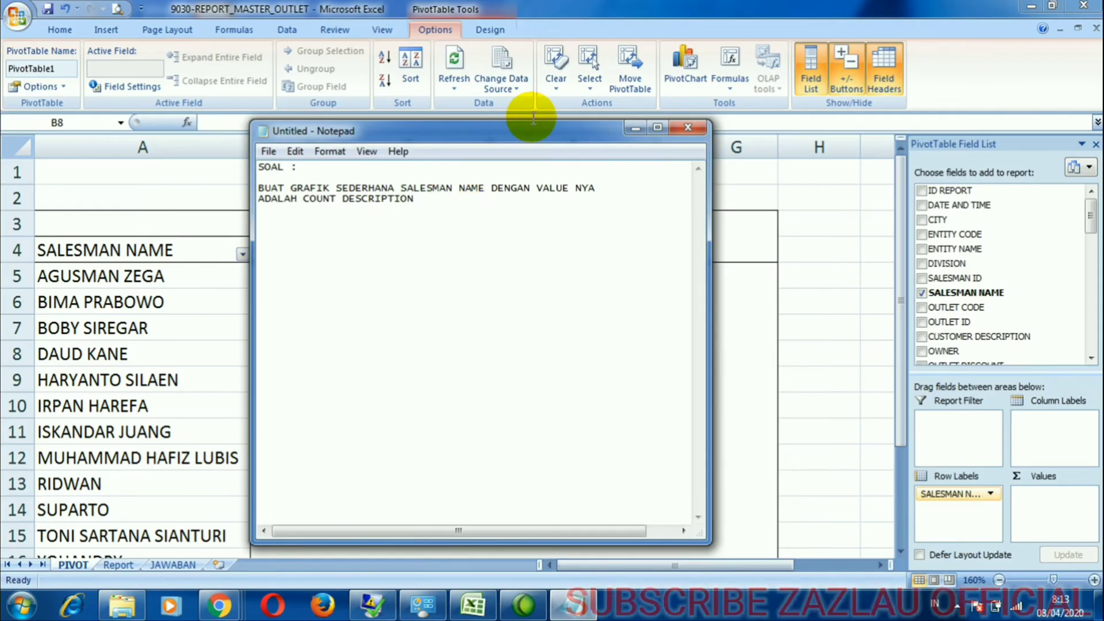
pyautogui.click(518, 51)
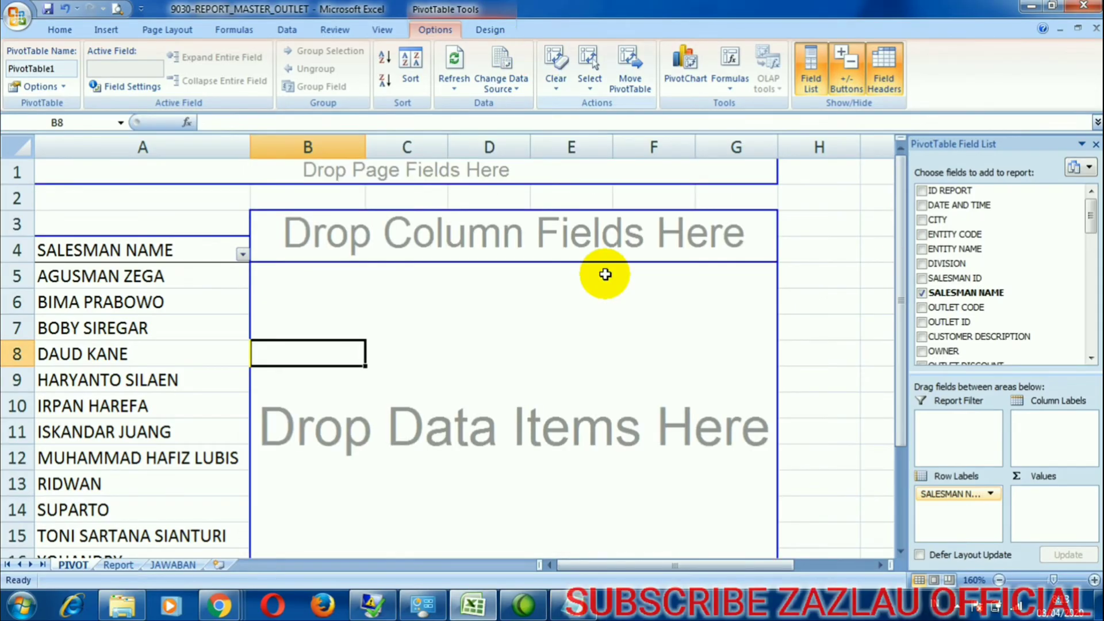
# Review the full list of salesmen in the PivotTable rows, down to the Grand Total.
pyautogui.moveTo(898, 251)
pyautogui.mouseDown()
pyautogui.moveTo(899, 351)
pyautogui.moveTo(891, 254)
pyautogui.mouseUp()
pyautogui.moveTo(201, 276); pyautogui.dragTo(164, 507)
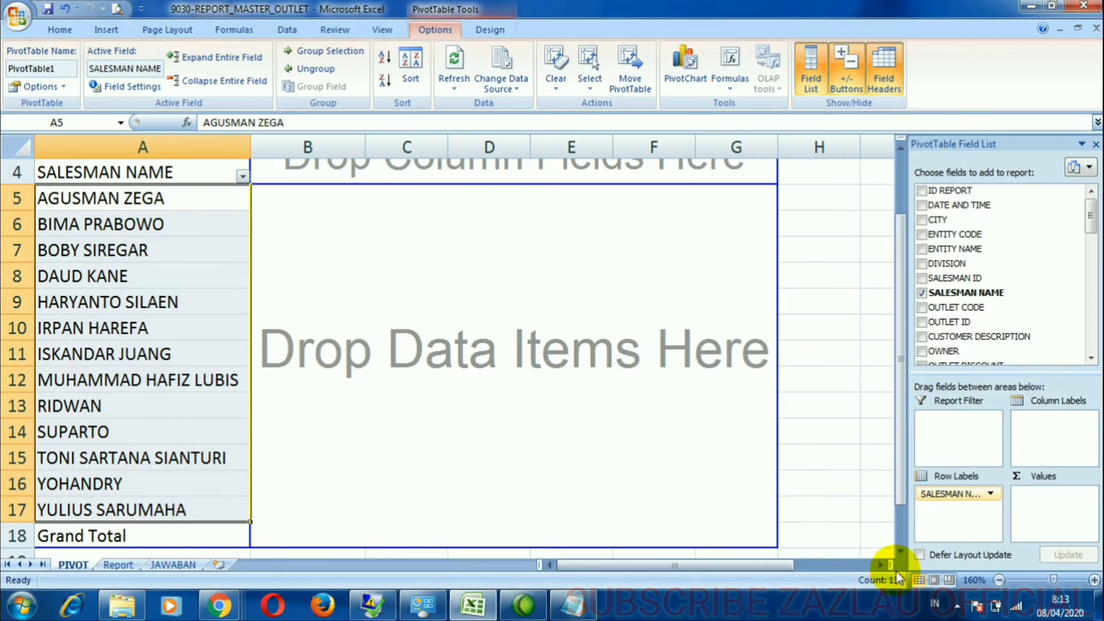
pyautogui.moveTo(901, 419)
pyautogui.mouseDown()
pyautogui.moveTo(895, 354)
pyautogui.moveTo(889, 427)
pyautogui.mouseUp()
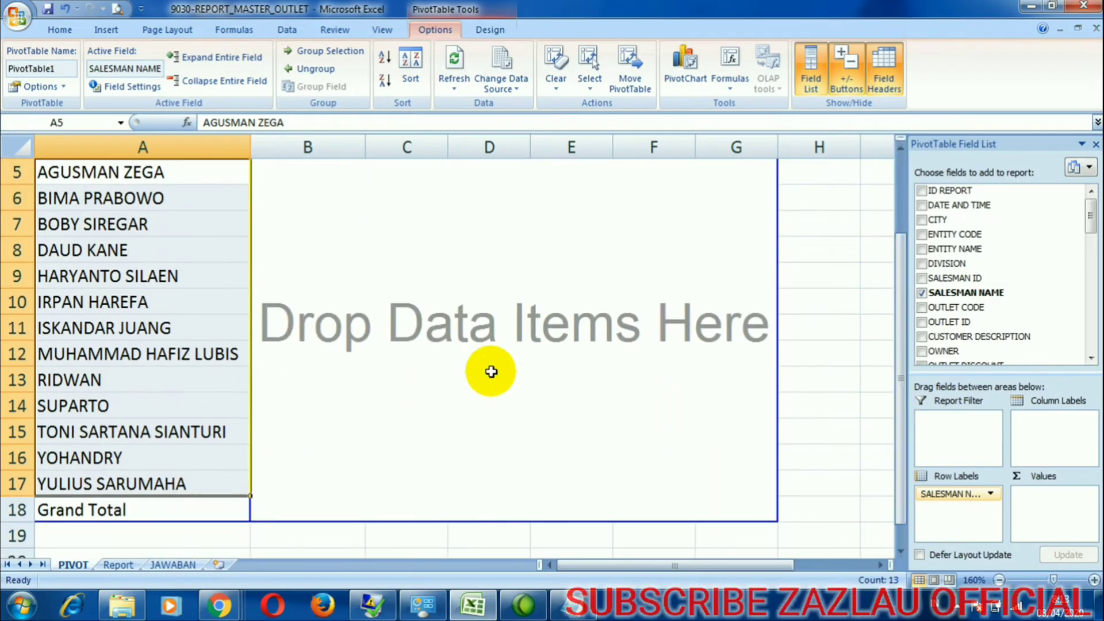
pyautogui.click(350, 270)
pyautogui.moveTo(895, 340); pyautogui.dragTo(903, 254)
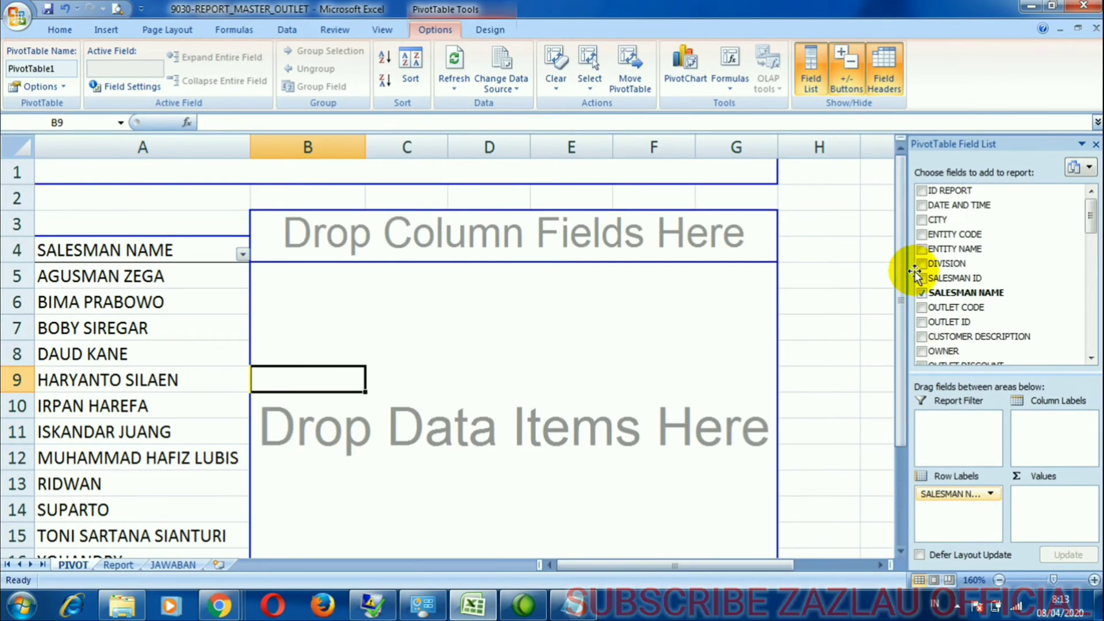
pyautogui.click(196, 311)
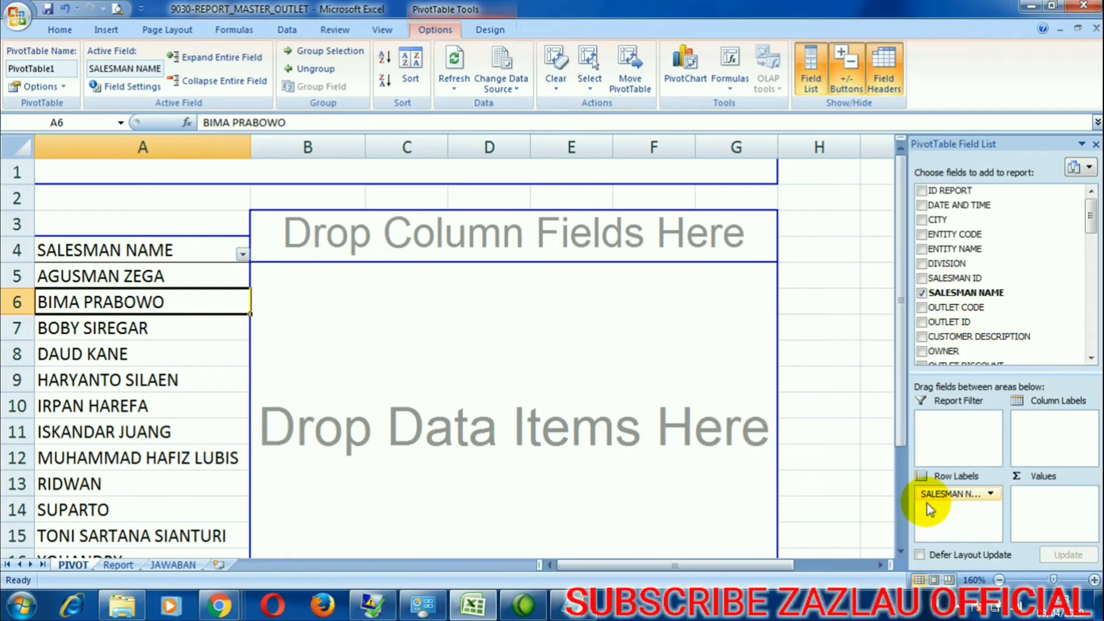
# Try SALESMAN NAME as a column label and as a value, and return it to the row labels.
pyautogui.moveTo(955, 494); pyautogui.dragTo(1069, 432)
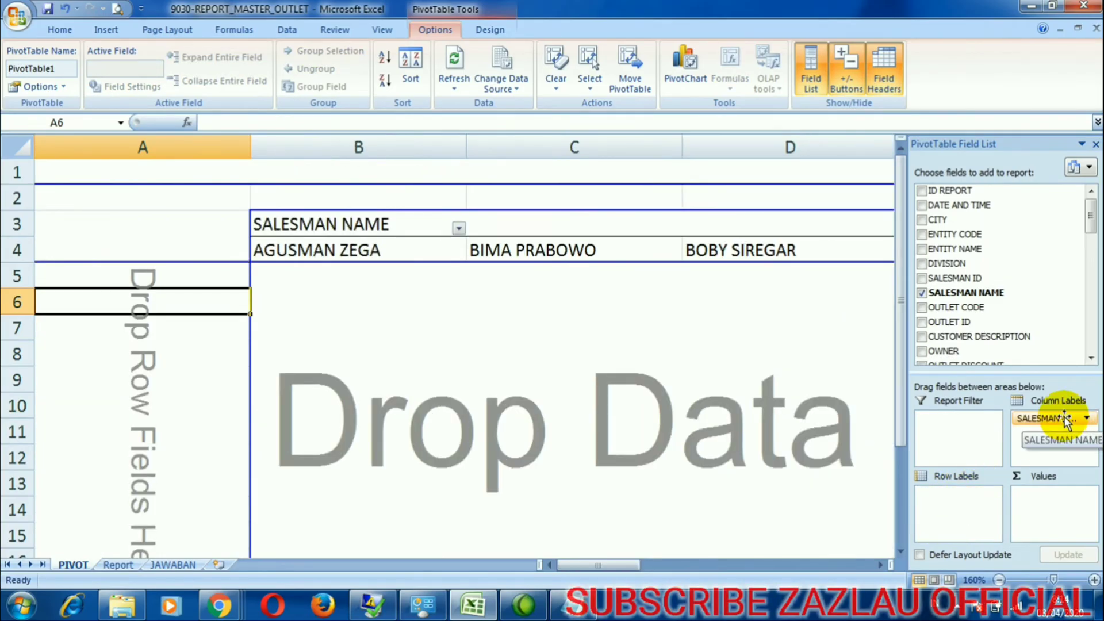
pyautogui.moveTo(1067, 420); pyautogui.dragTo(959, 505)
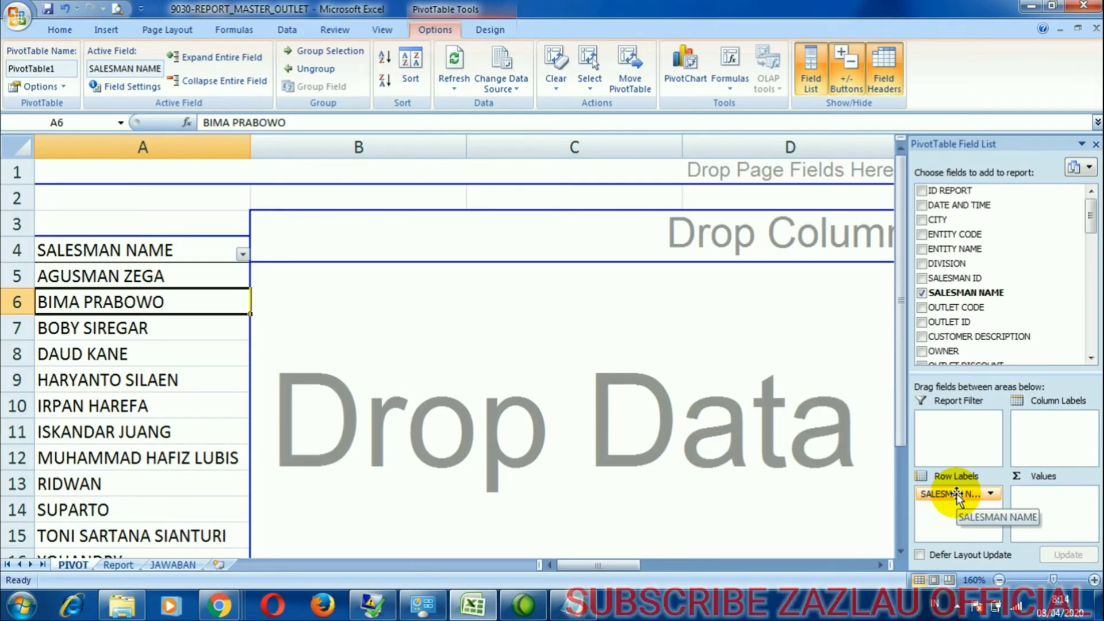
pyautogui.moveTo(958, 496); pyautogui.dragTo(1057, 427)
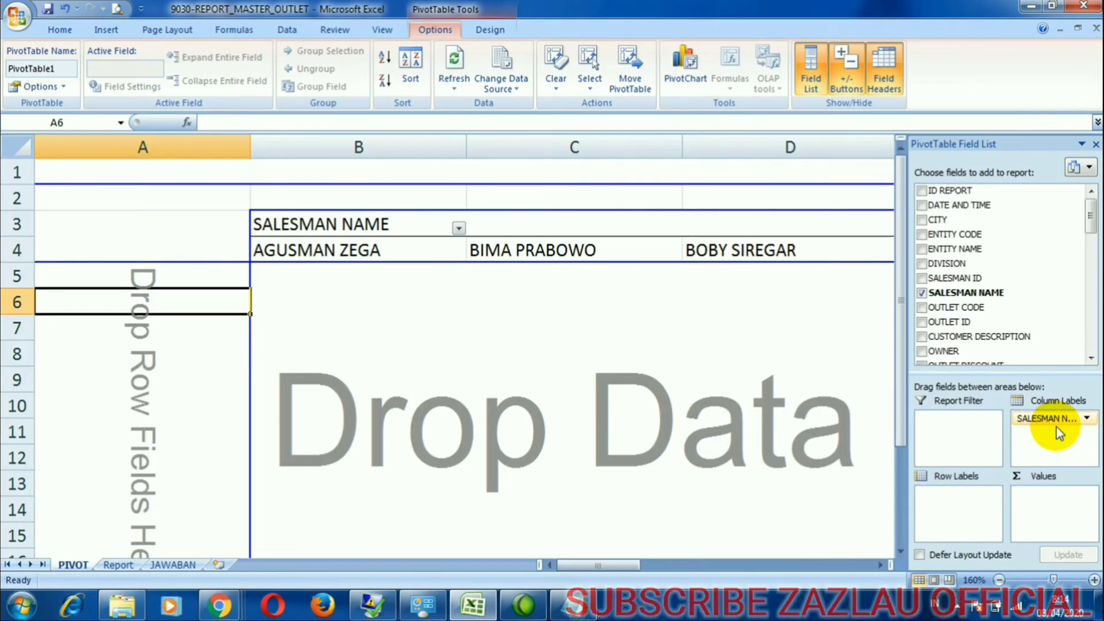
pyautogui.moveTo(1054, 419); pyautogui.dragTo(1071, 513)
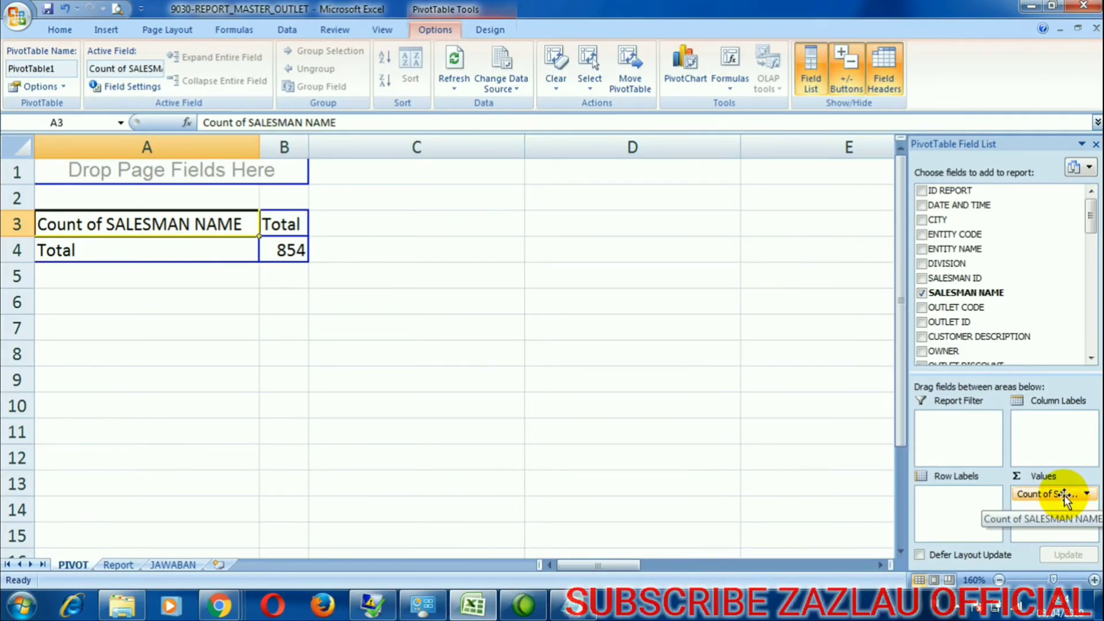
pyautogui.moveTo(1063, 498); pyautogui.dragTo(979, 502)
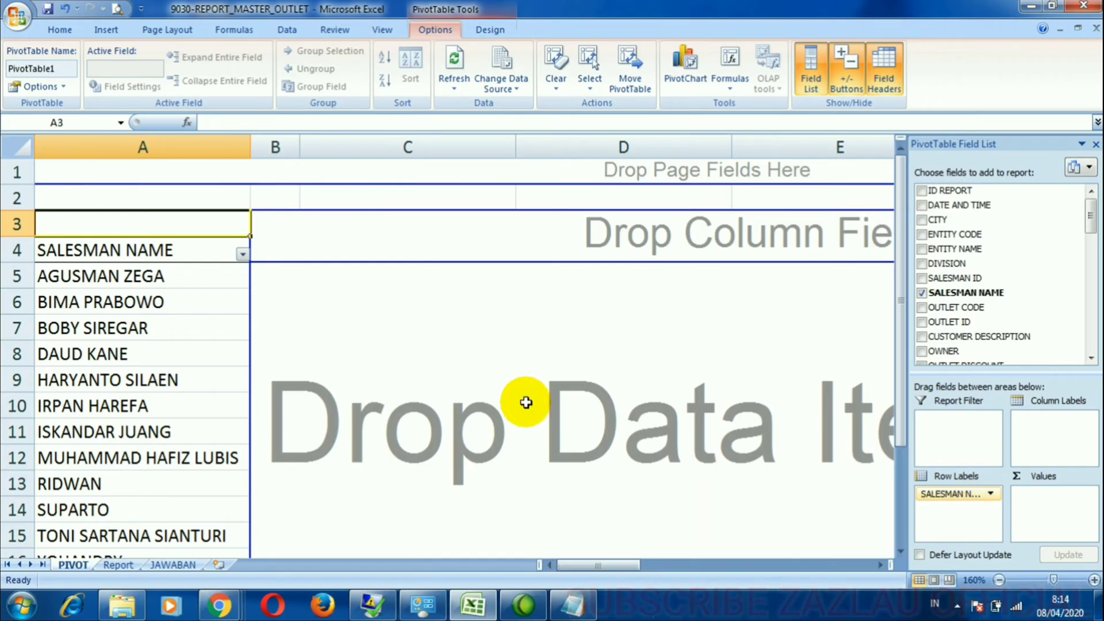
# Go through the individual salesman entries under the SALESMAN NAME row field, from the first to the last.
pyautogui.click(192, 292)
pyautogui.click(185, 278)
pyautogui.click(185, 293)
pyautogui.click(191, 279)
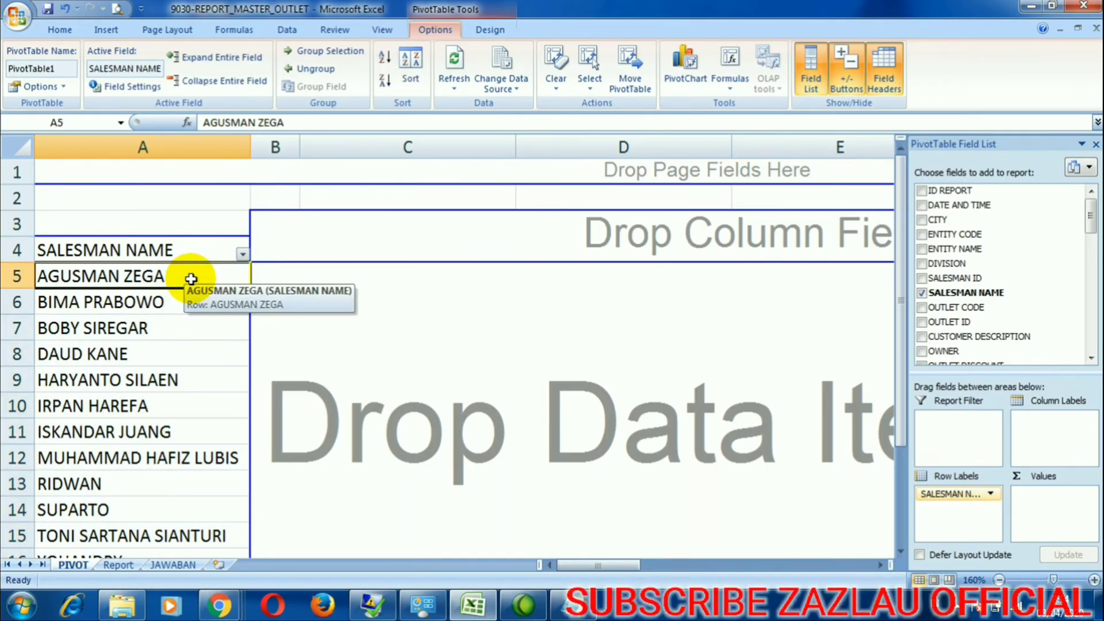
pyautogui.press('Down')
pyautogui.press('Down')
pyautogui.press('Up')
pyautogui.press('Down')
pyautogui.press('Down')
pyautogui.press('Down')
pyautogui.press('Down')
pyautogui.press('Down')
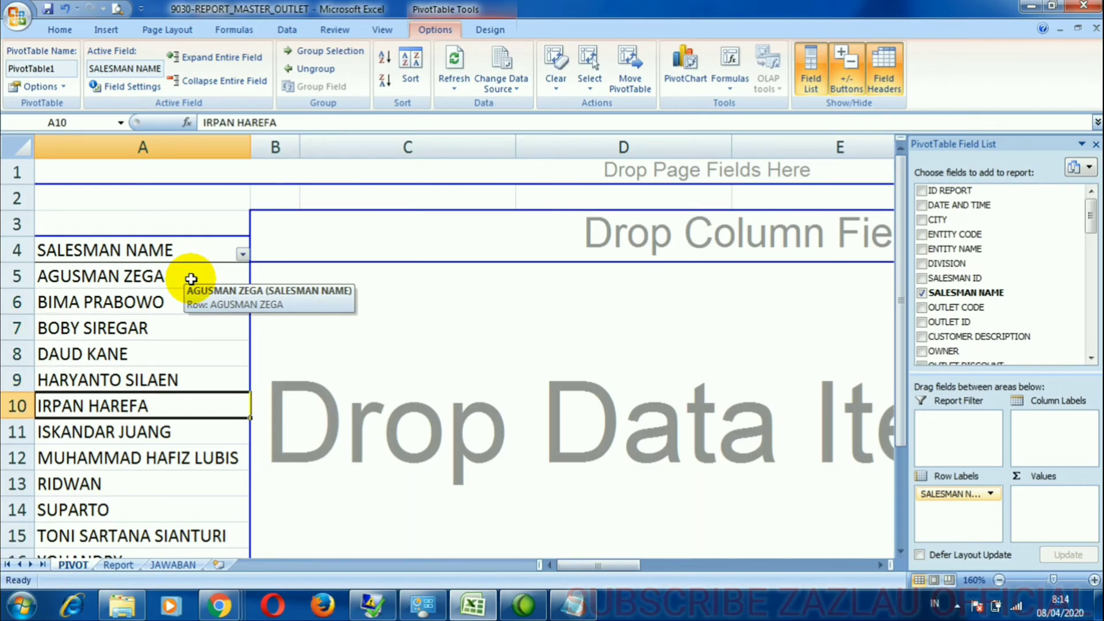
pyautogui.press('Up')
pyautogui.press('Up')
pyautogui.press('Down')
pyautogui.press('Down')
pyautogui.press('Down')
pyautogui.press('Down')
pyautogui.press('Down')
pyautogui.press('Down')
pyautogui.press('Down')
pyautogui.press('Down')
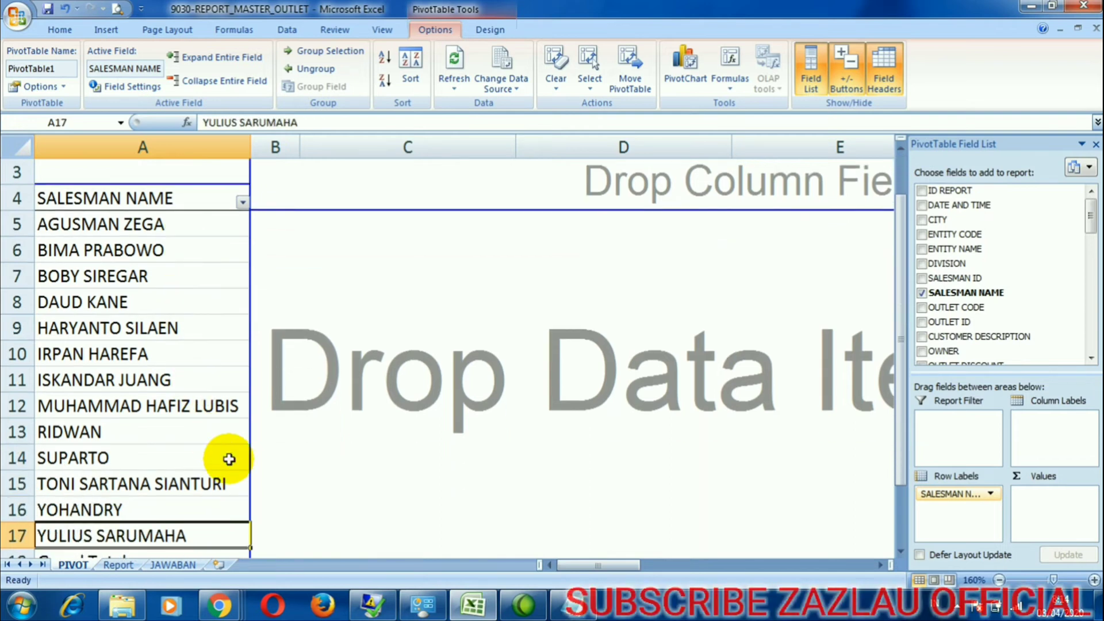
pyautogui.click(196, 299)
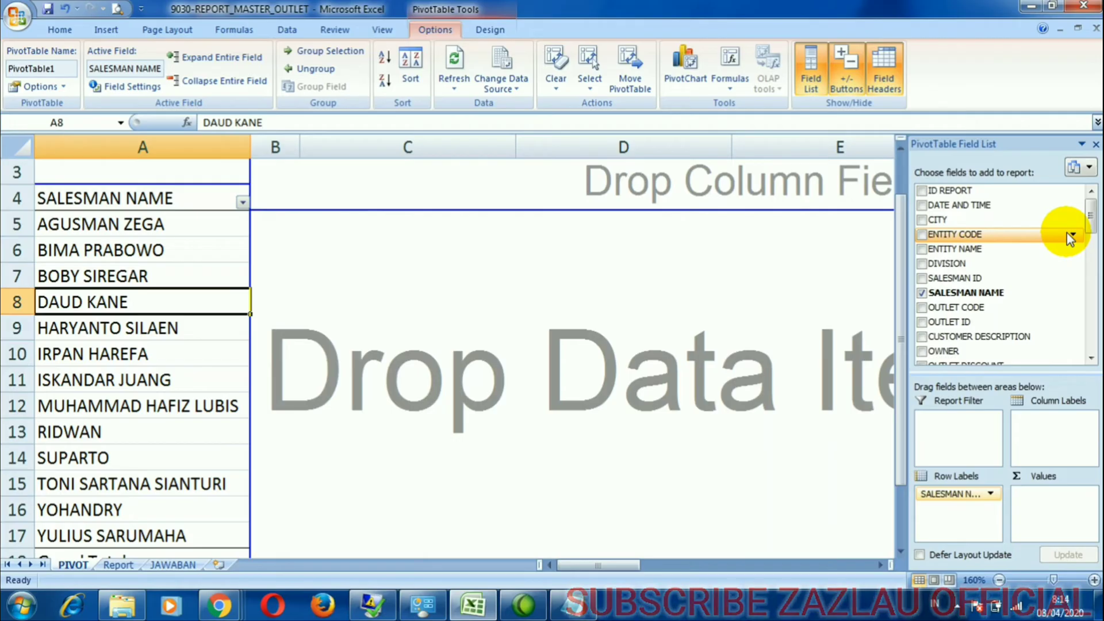
# Switch to Notepad, change the task's value to COUNT OUTLET DESCRIPTION, and return to the Excel workbook.
pyautogui.click(573, 609)
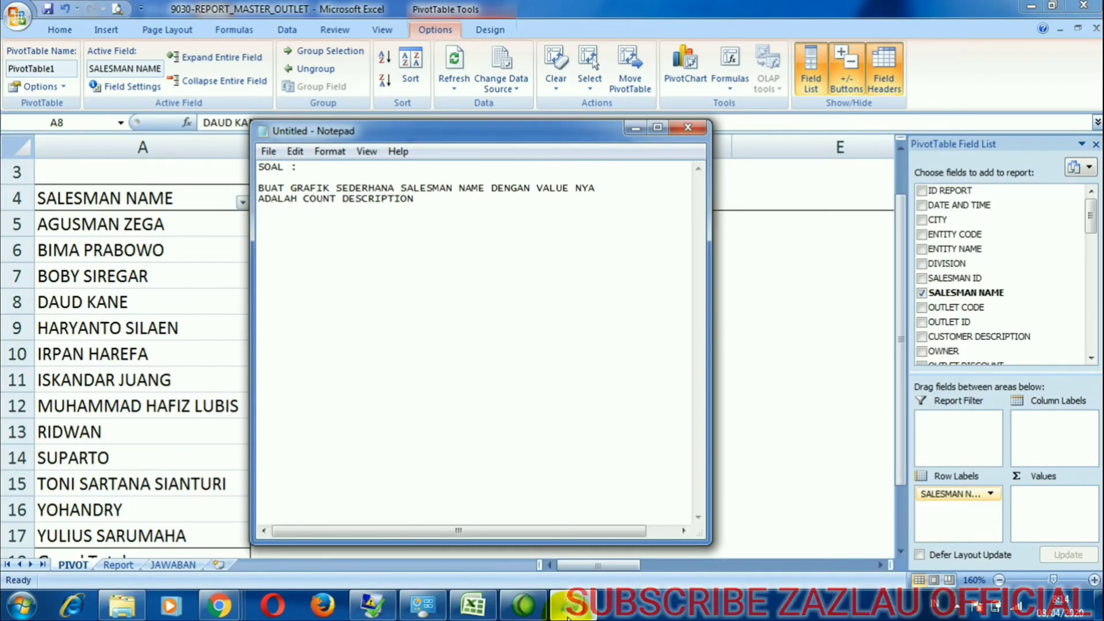
pyautogui.click(490, 466)
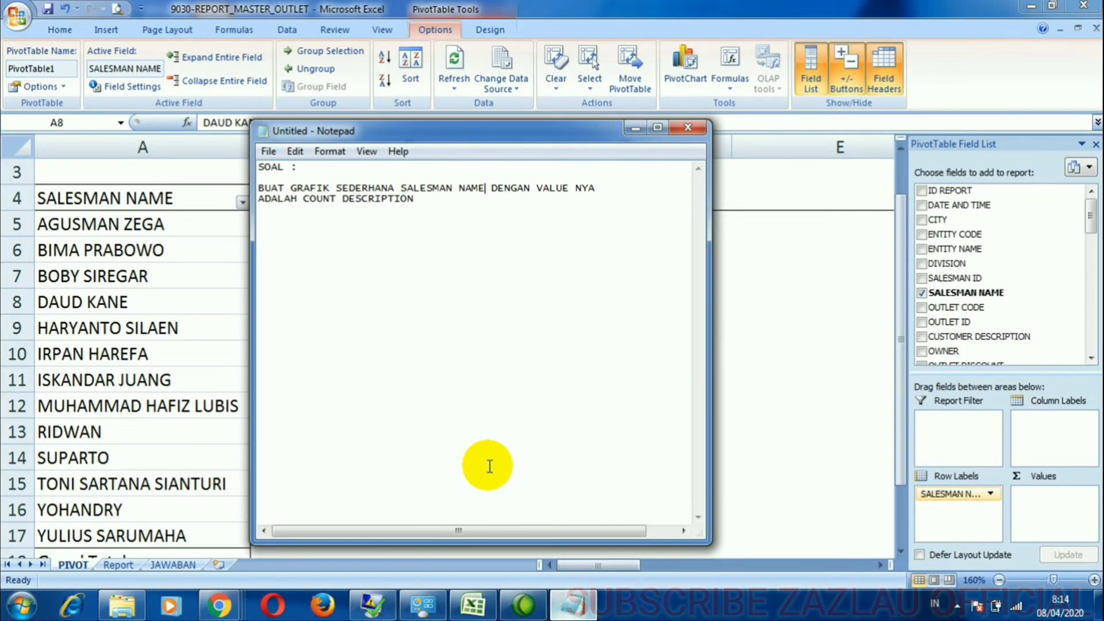
pyautogui.click(1092, 218)
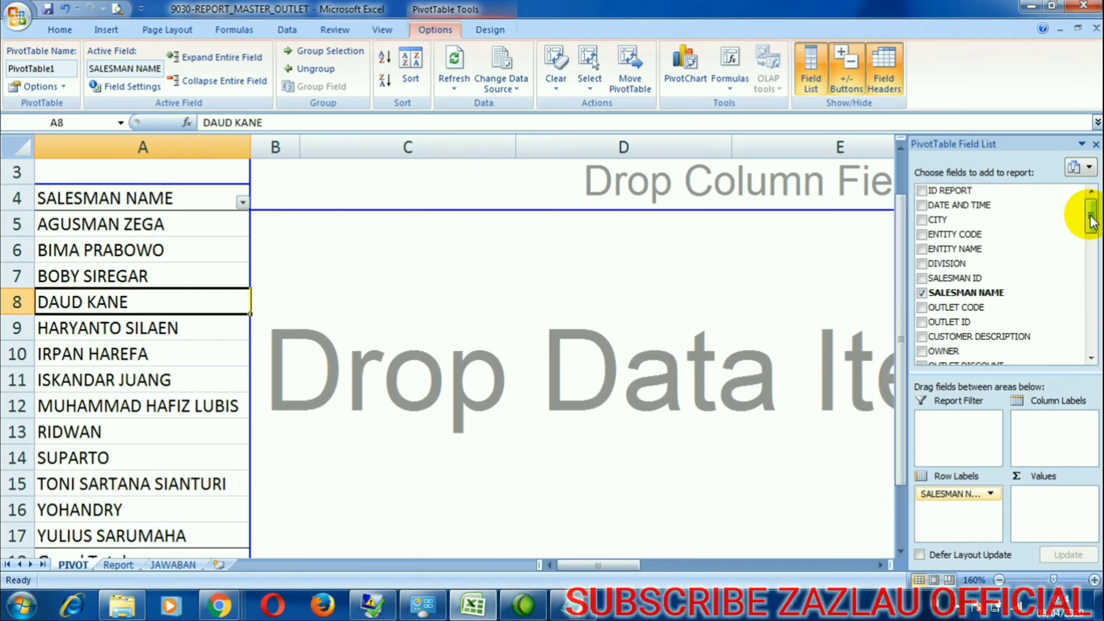
pyautogui.click(575, 615)
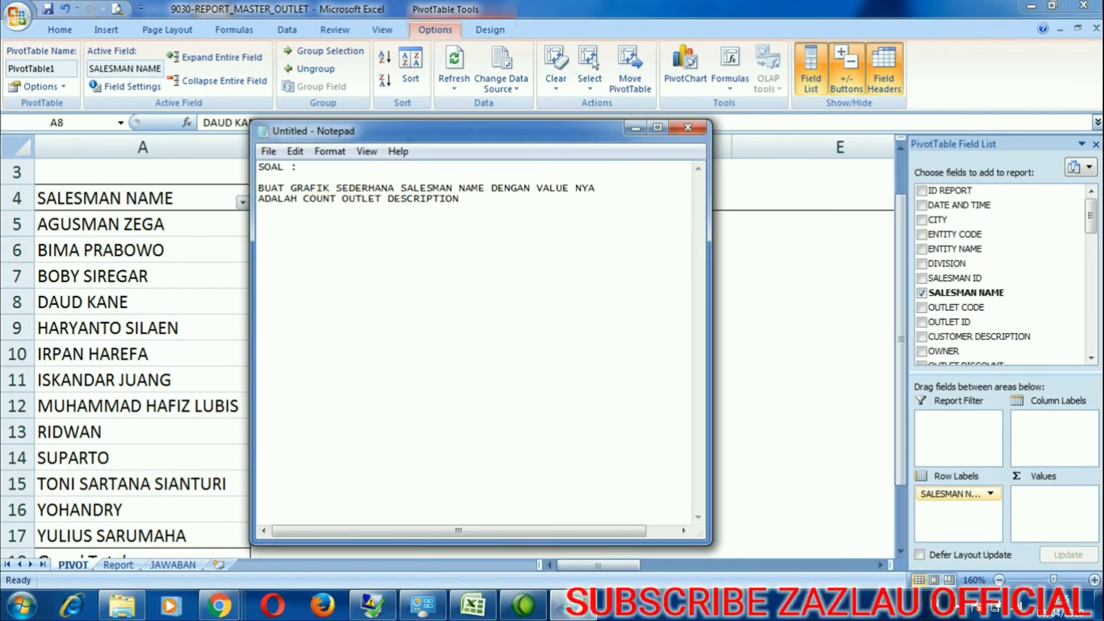
pyautogui.click(859, 207)
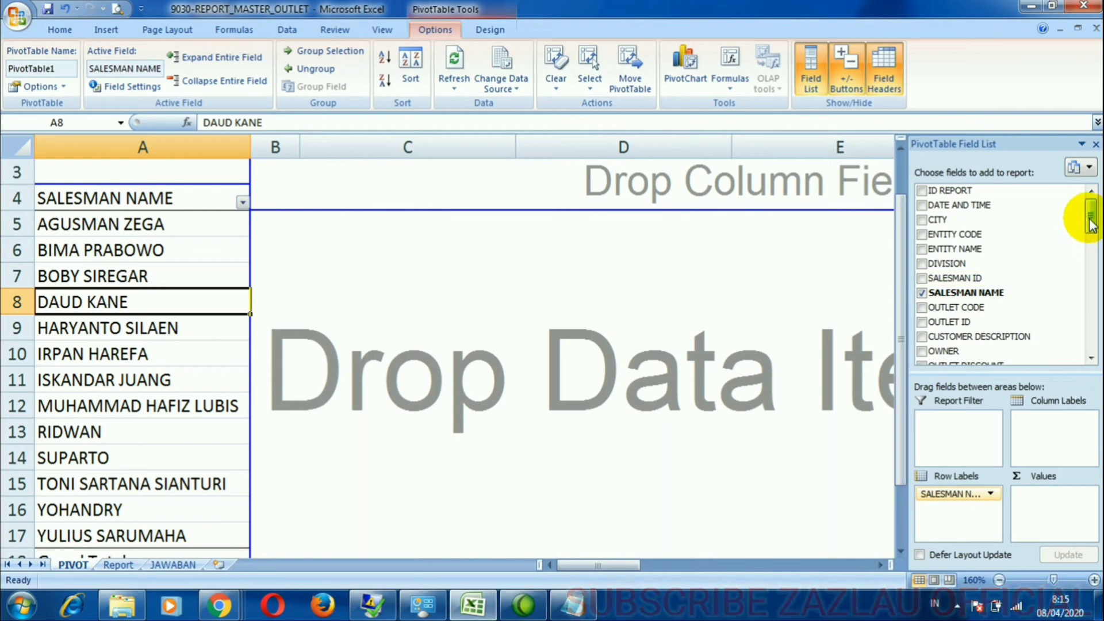
# Look through the Report sheet's column headers for the field that holds the outlet description.
pyautogui.moveTo(1091, 224)
pyautogui.mouseDown()
pyautogui.moveTo(1090, 356)
pyautogui.moveTo(1089, 224)
pyautogui.mouseUp()
pyautogui.click(117, 557)
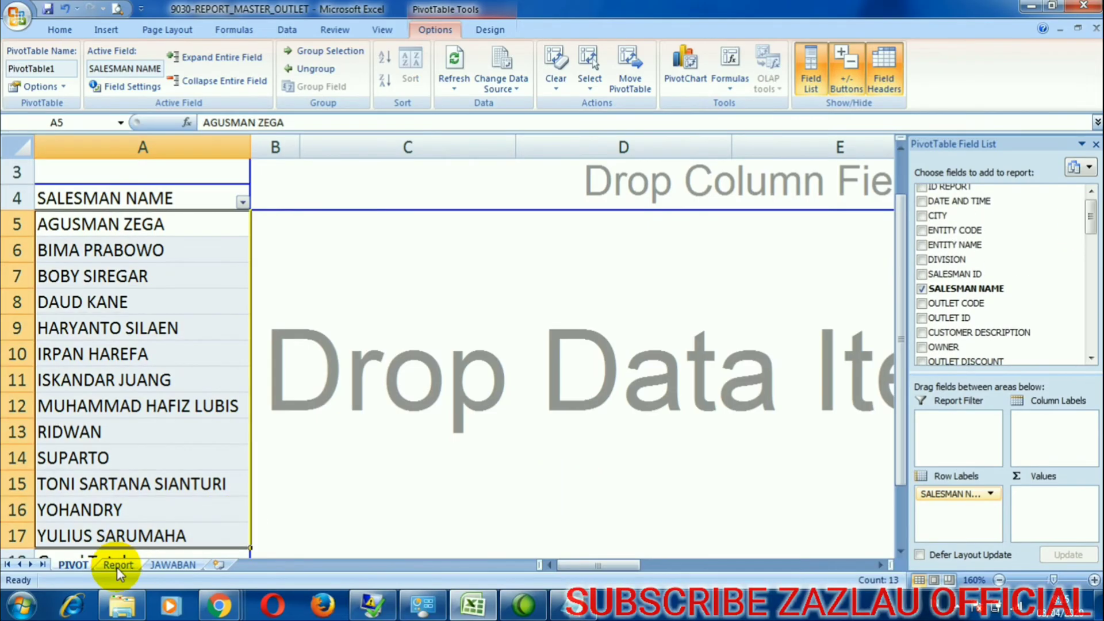
pyautogui.click(118, 566)
pyautogui.click(294, 186)
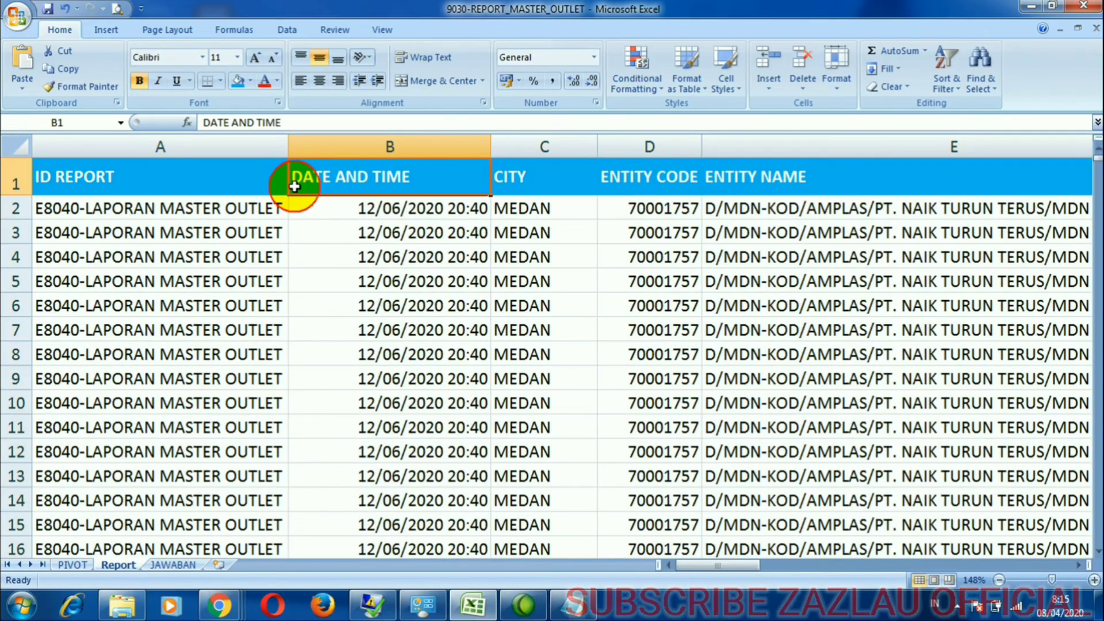
pyautogui.press('Right')
pyautogui.press('Right')
pyautogui.press('Right')
pyautogui.press('Right')
pyautogui.press('Right')
pyautogui.press('Right')
pyautogui.press('Right')
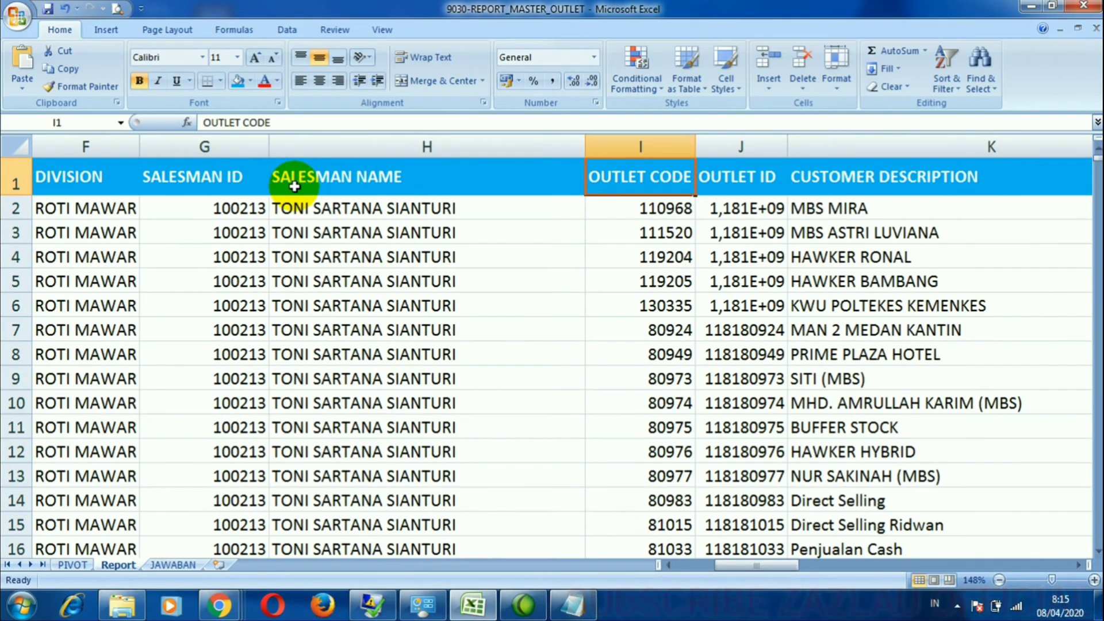
pyautogui.press('Right')
pyautogui.press('Right')
pyautogui.press('Left')
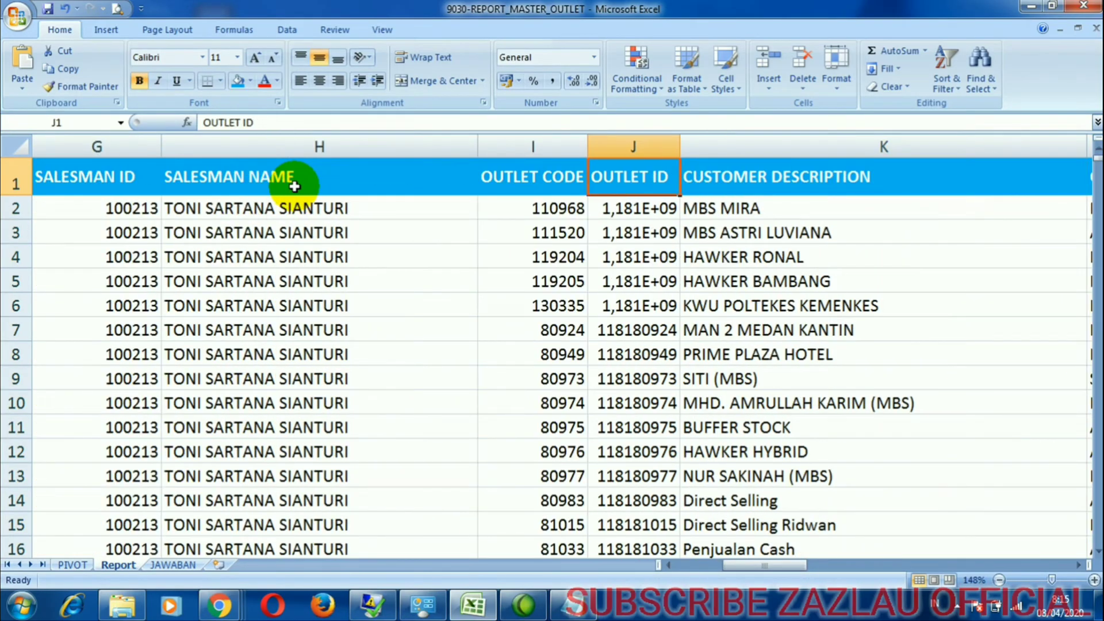
# Switch to Notepad, change the task's value to COUNT CUSTOMER DESCRIPTION, and return to the Excel workbook.
pyautogui.click(572, 613)
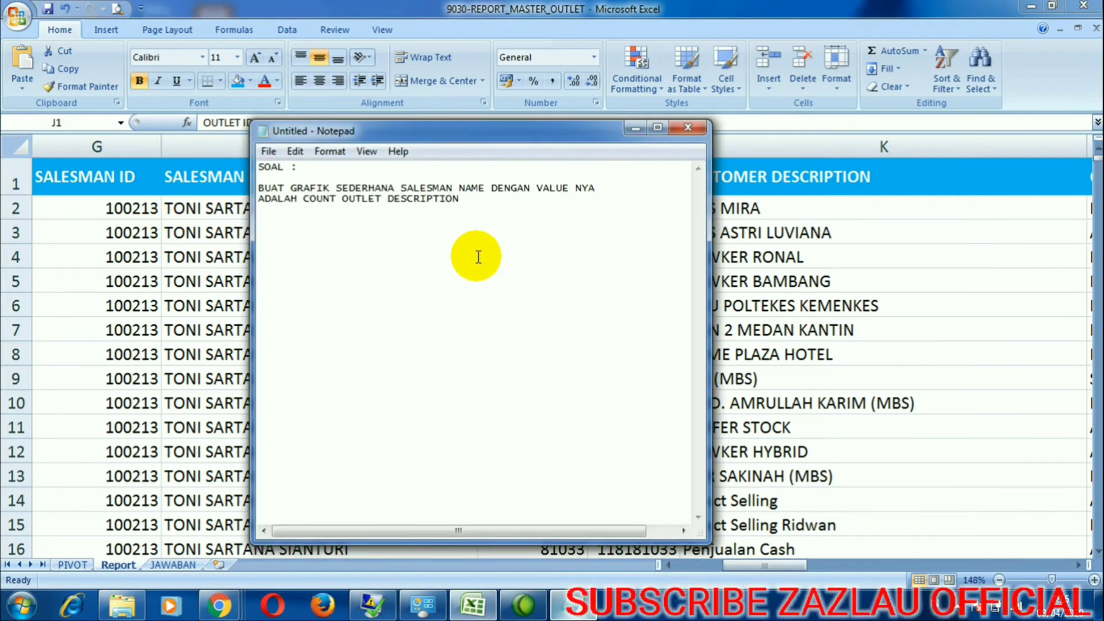
pyautogui.write('CUSTOMER')
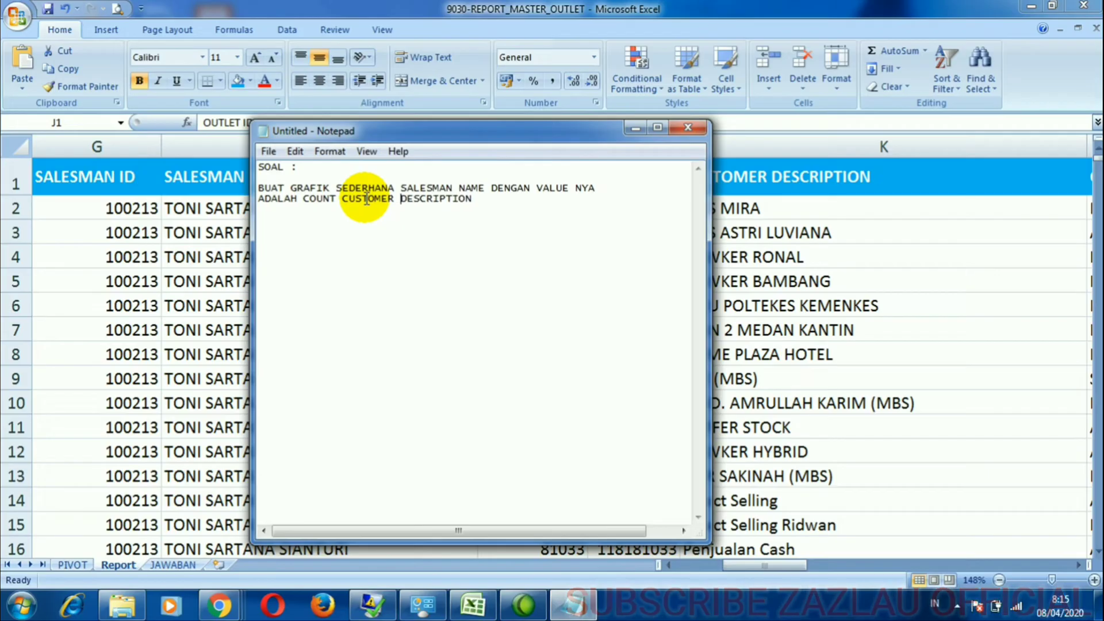
pyautogui.hotkey('alt', 'Tab')
pyautogui.click(439, 236)
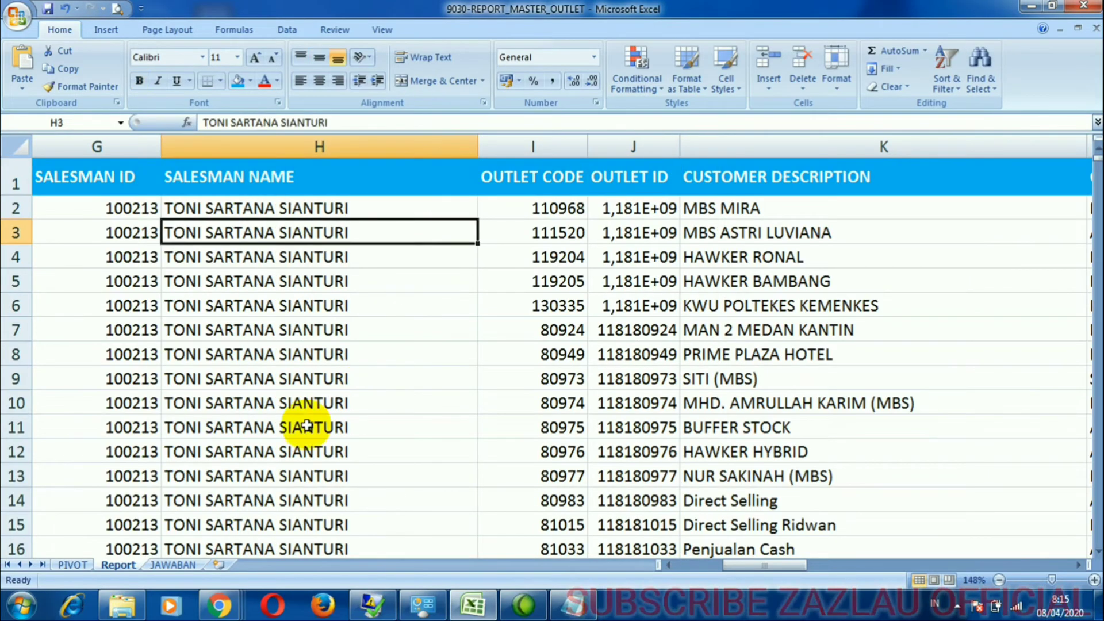
# Add CUSTOMER DESCRIPTION to the PivotTable on the PIVOT sheet and move it from the row labels to the values.
pyautogui.click(72, 565)
pyautogui.click(194, 297)
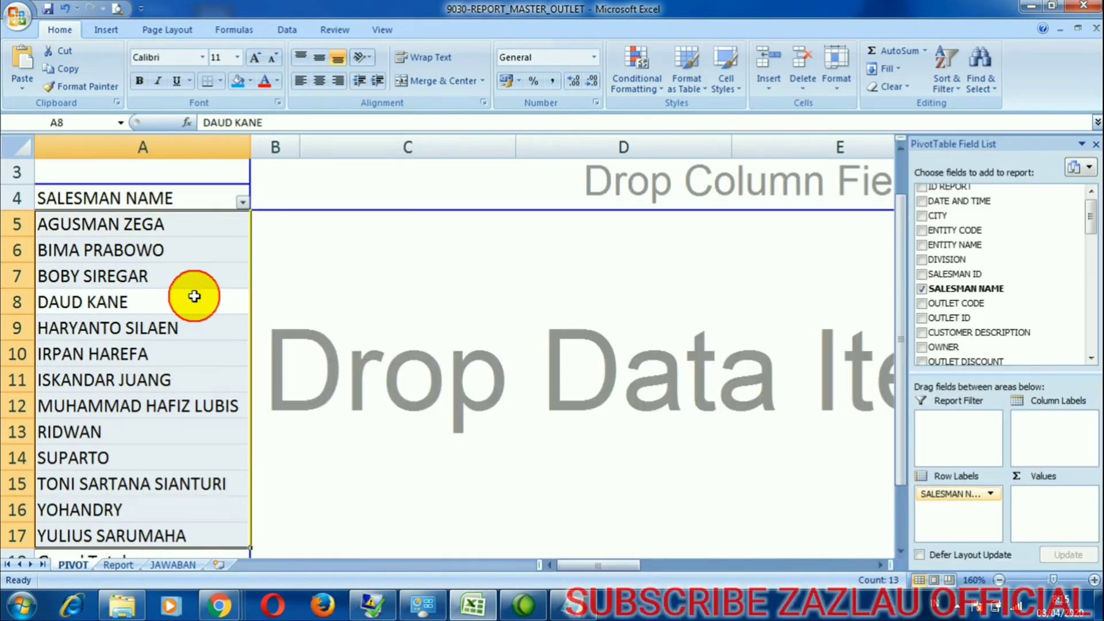
pyautogui.click(217, 296)
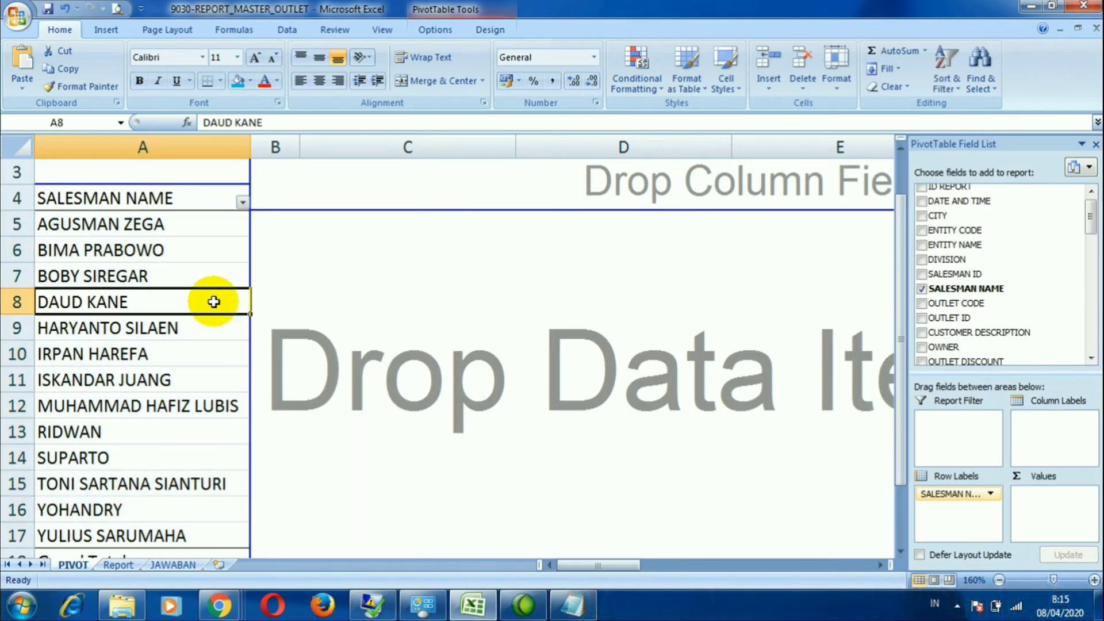
pyautogui.click(922, 332)
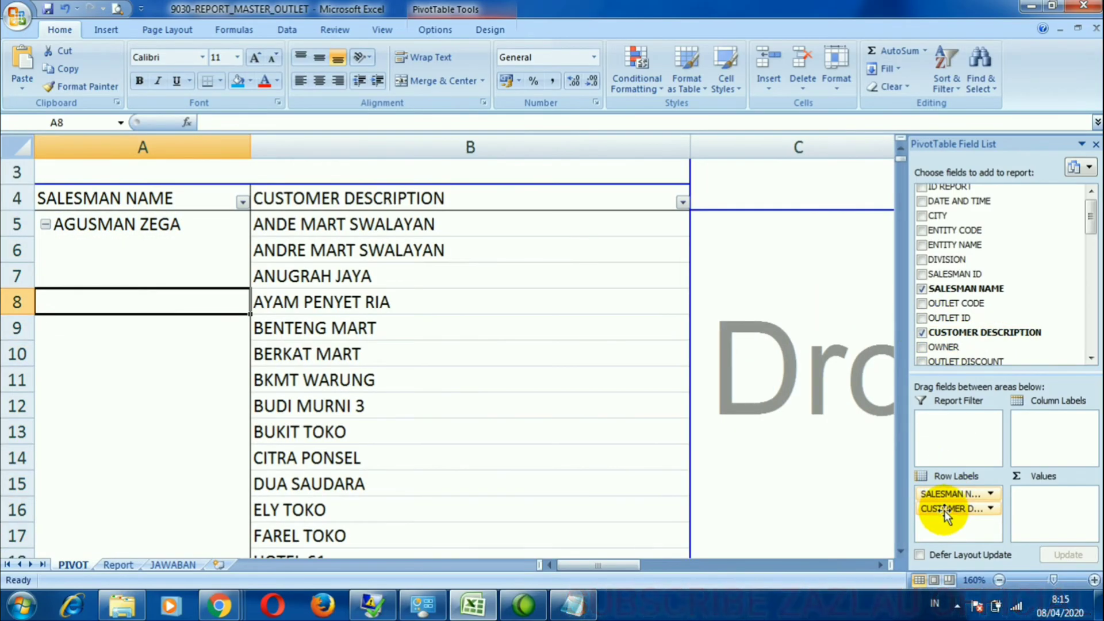
pyautogui.moveTo(946, 512); pyautogui.dragTo(1063, 500)
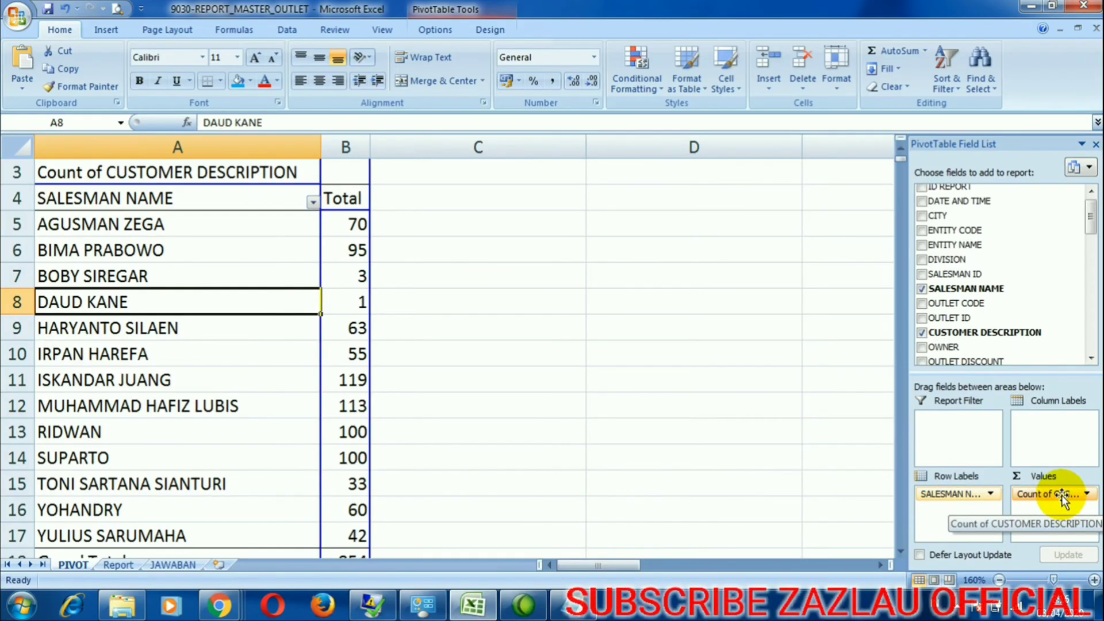
pyautogui.click(1062, 495)
pyautogui.click(1062, 496)
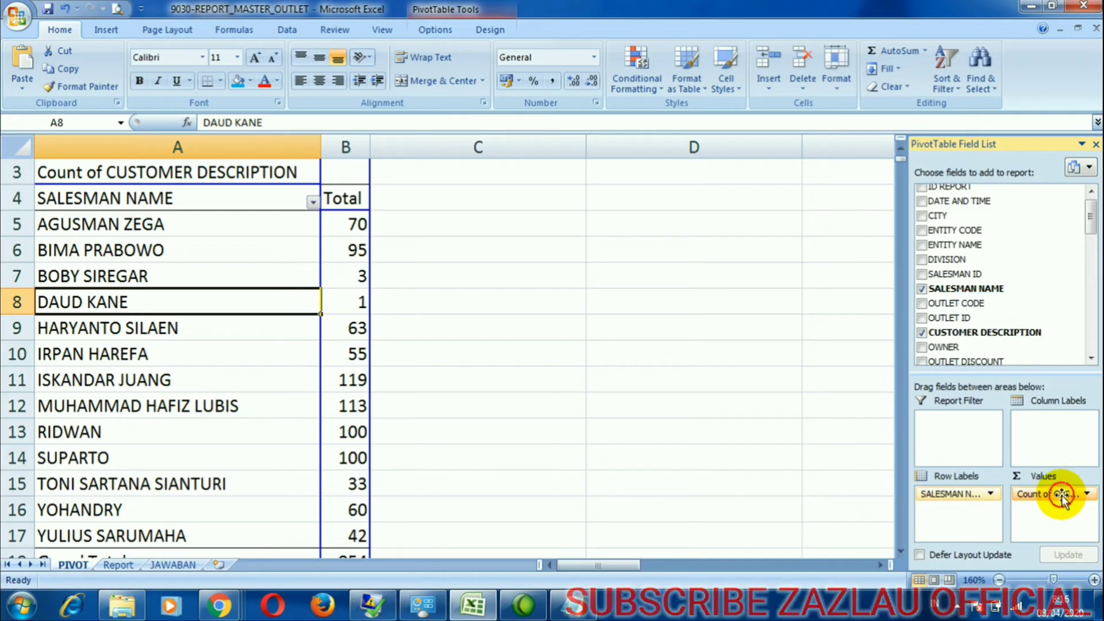
# Check the CUSTOMER DESCRIPTION column on the Report sheet and return to the PIVOT sheet.
pyautogui.click(117, 566)
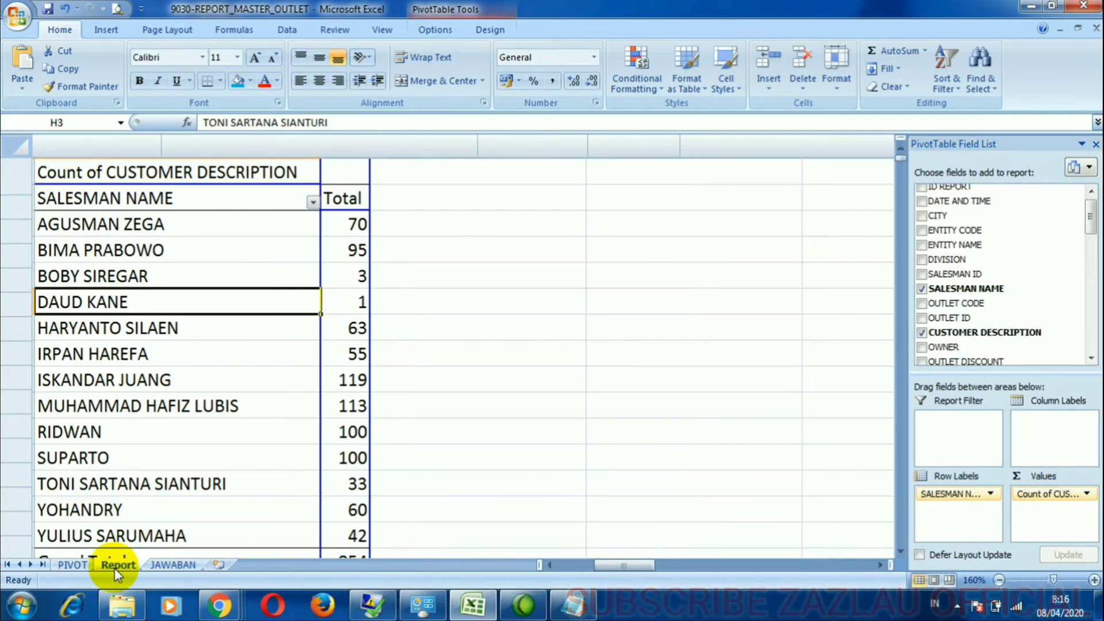
pyautogui.click(799, 189)
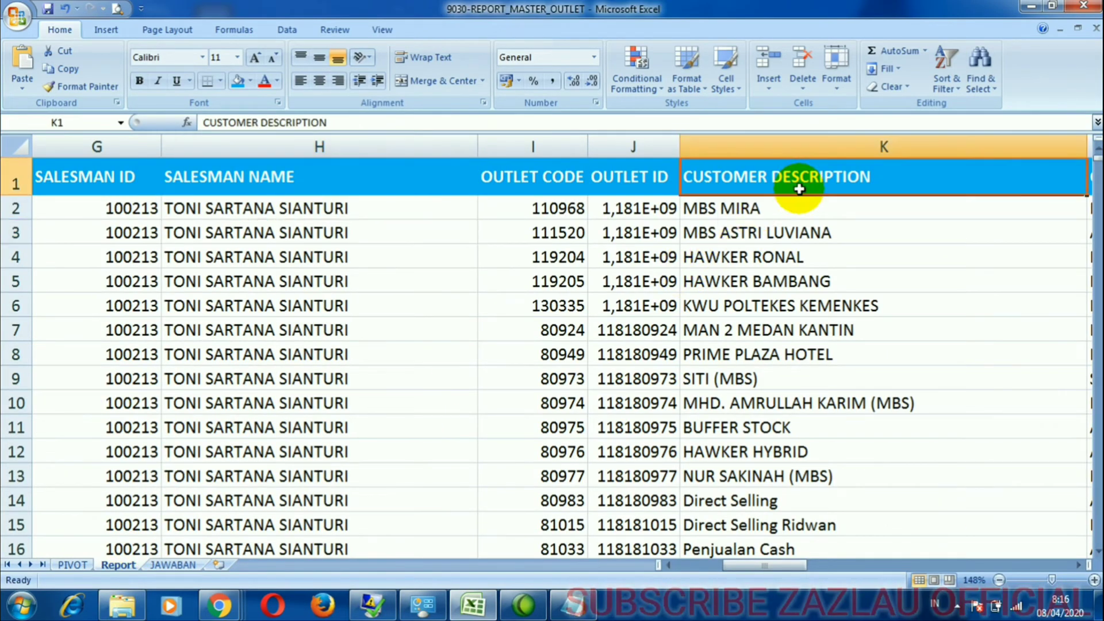
pyautogui.click(71, 564)
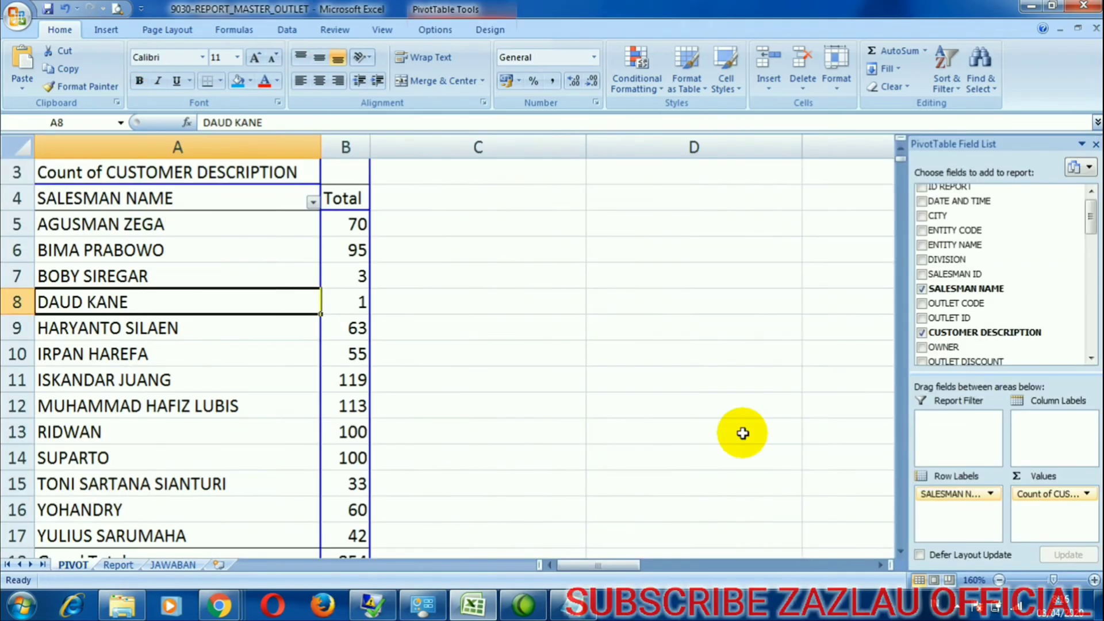
# Set the CUSTOMER DESCRIPTION value field to be summarized by Count.
pyautogui.click(1046, 495)
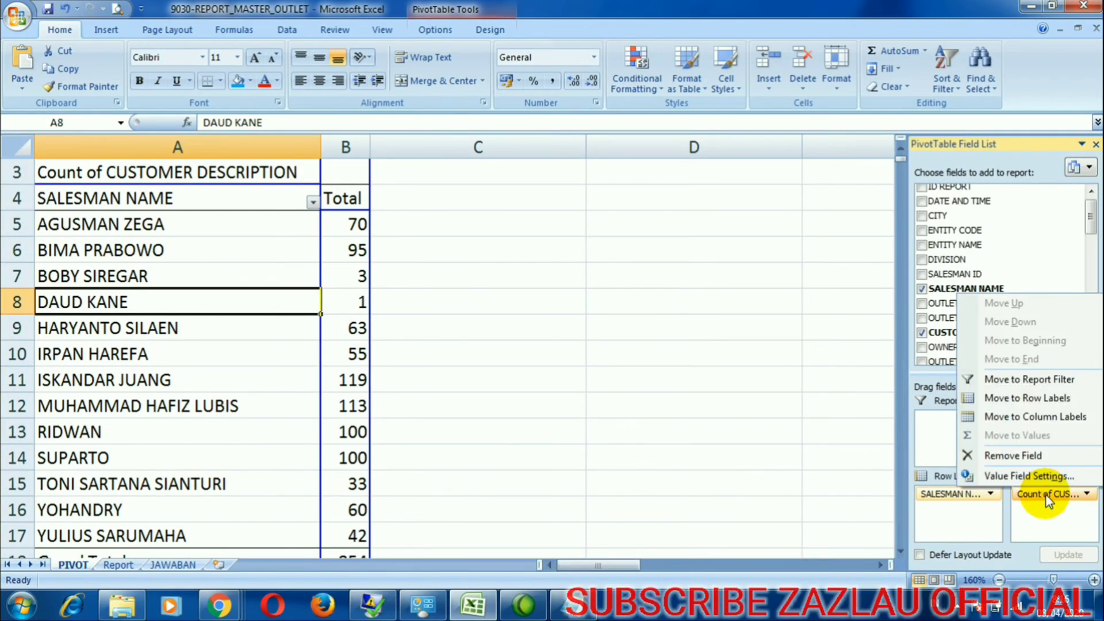
pyautogui.click(1042, 477)
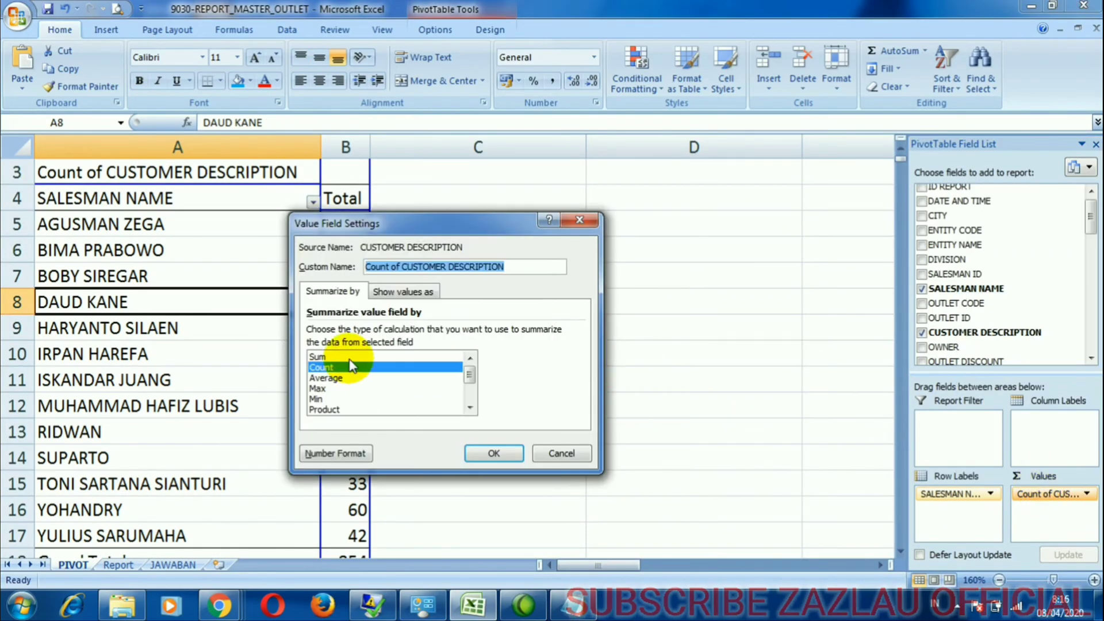
pyautogui.click(347, 367)
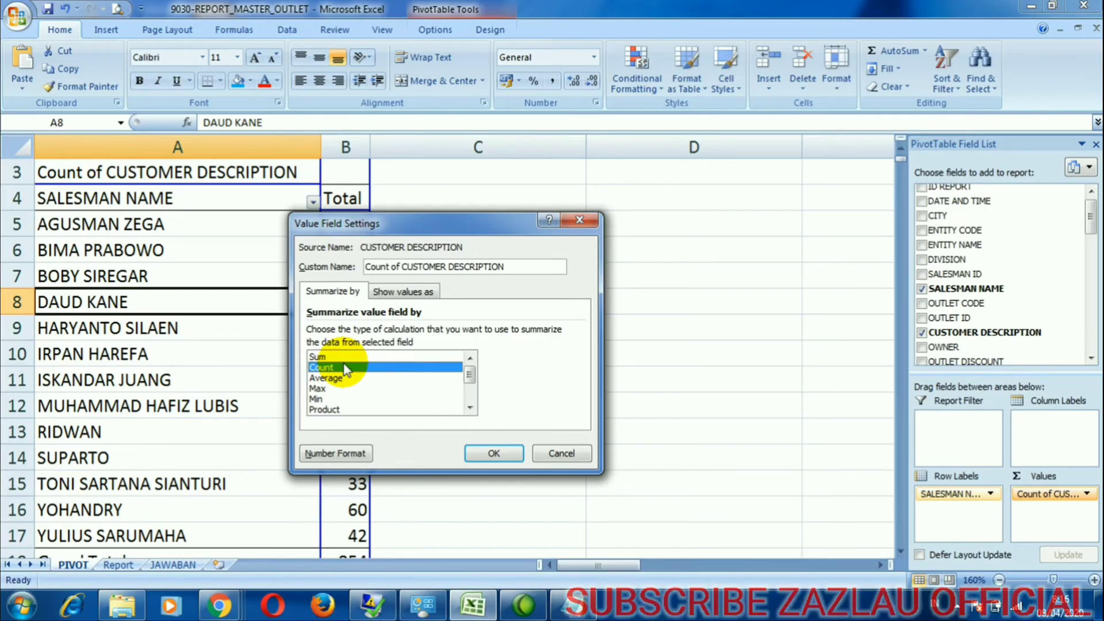
pyautogui.click(479, 451)
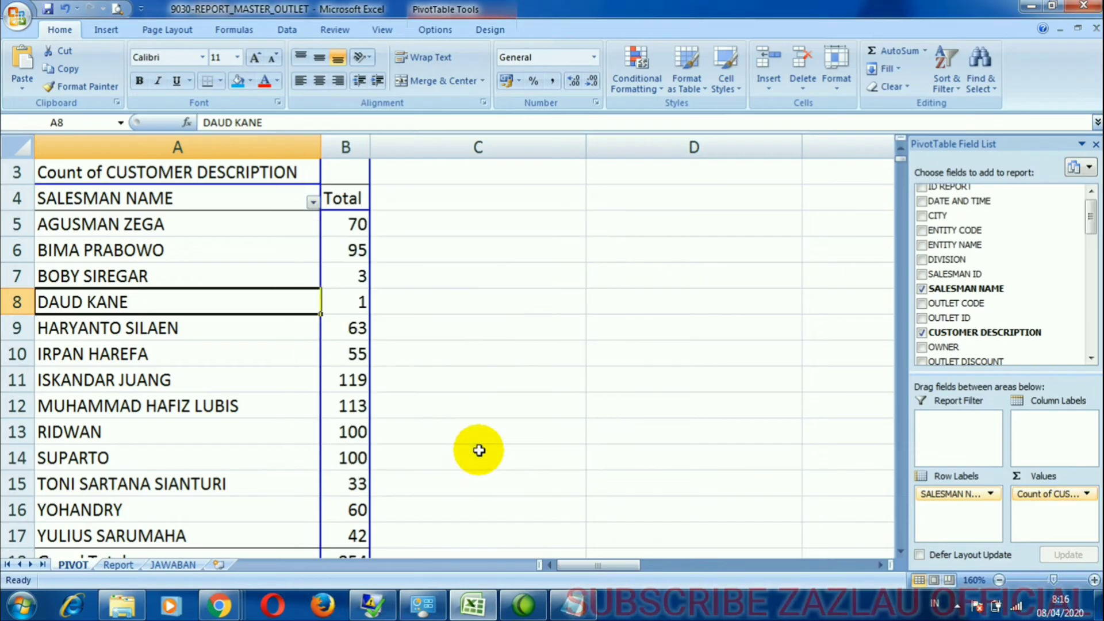
# Compare the first four salesmen in the PivotTable with their customer description counts.
pyautogui.click(231, 222)
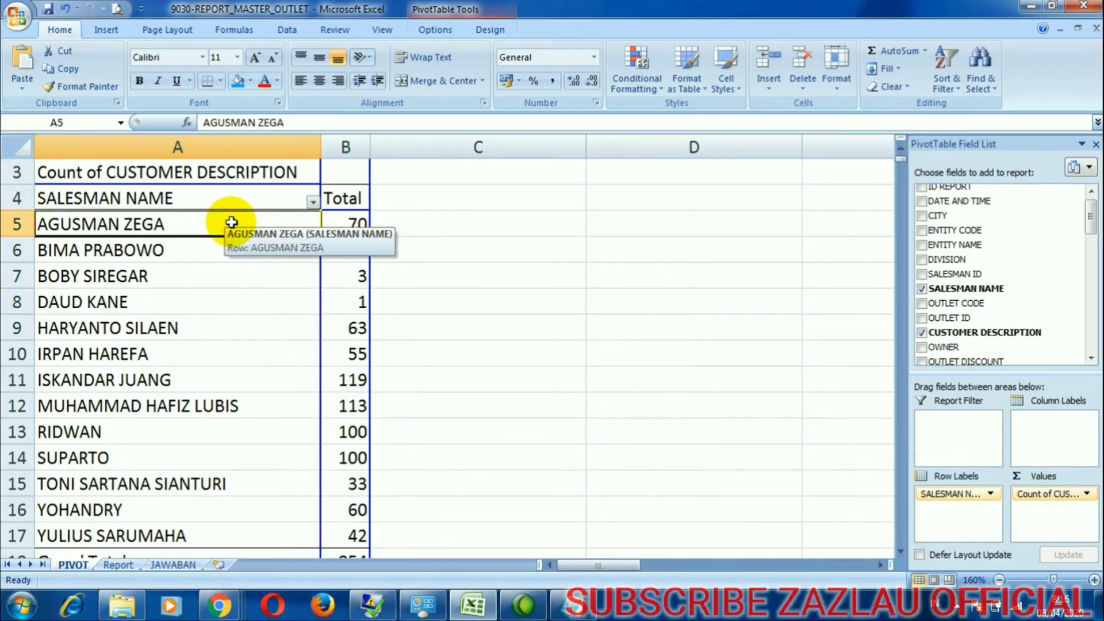
pyautogui.press('Down')
pyautogui.press('Right')
pyautogui.press('Up')
pyautogui.press('Left')
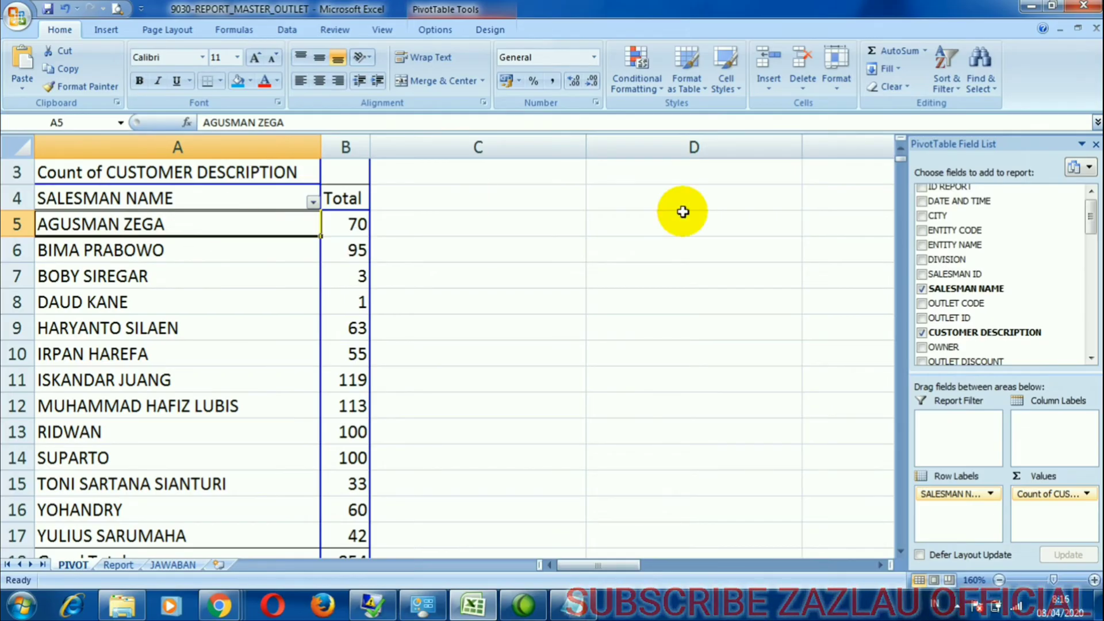
pyautogui.press('Right')
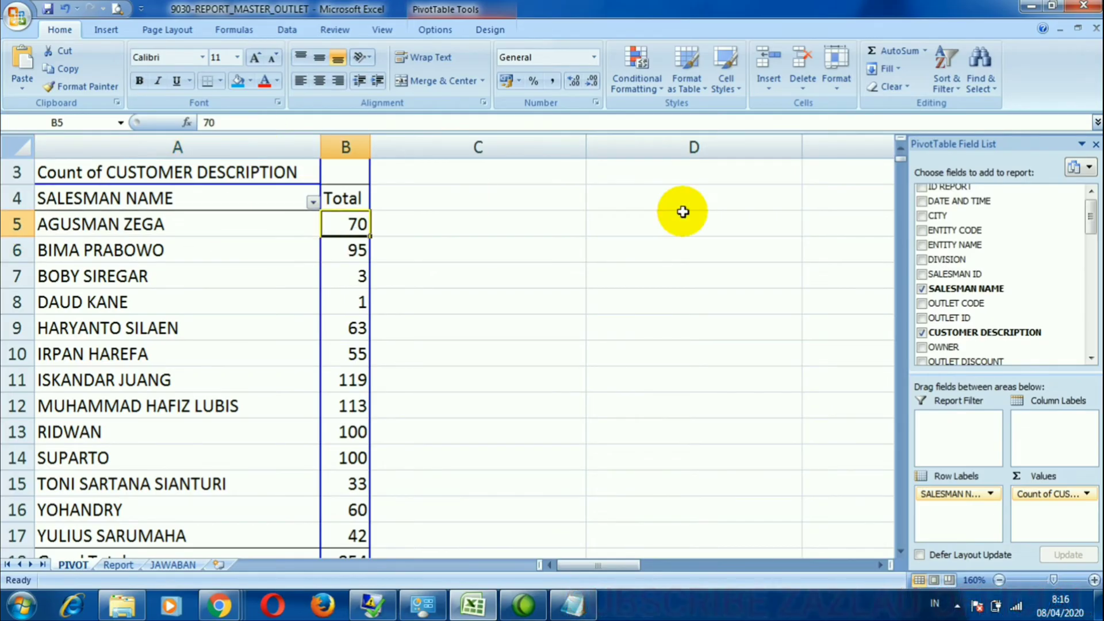
pyautogui.press('Left')
pyautogui.press('Right')
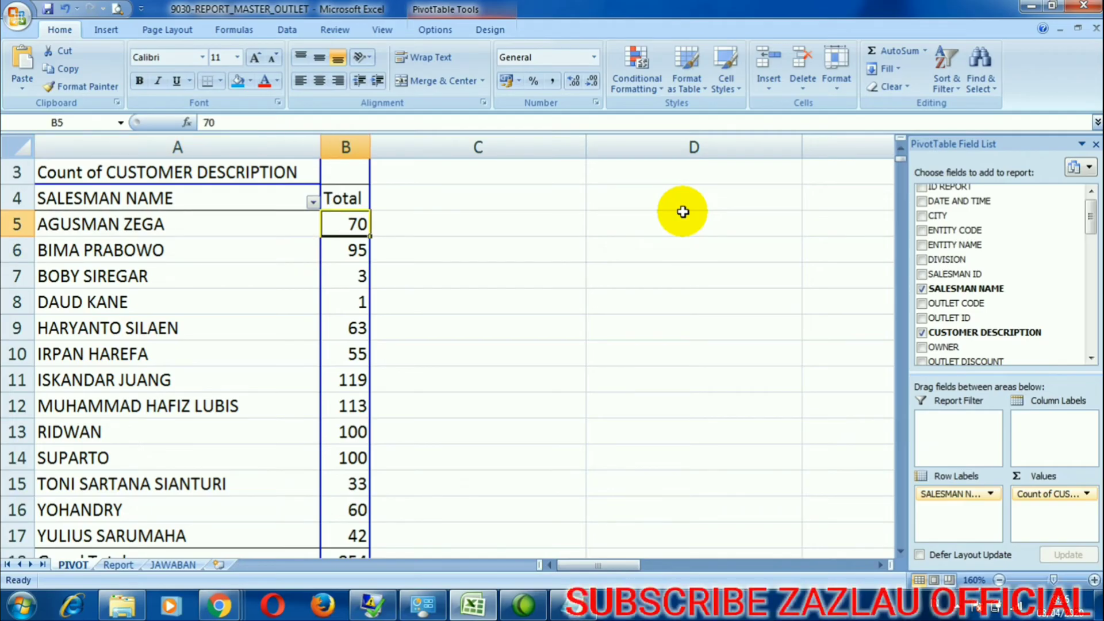
pyautogui.press('Left')
pyautogui.press('Right')
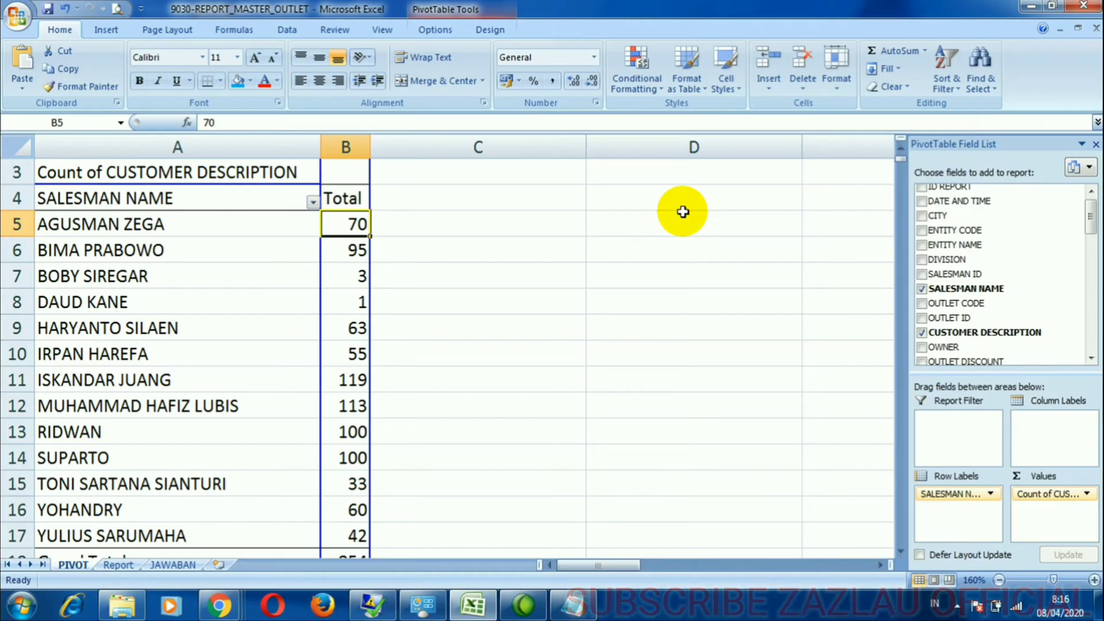
pyautogui.press('Left')
pyautogui.press('Left')
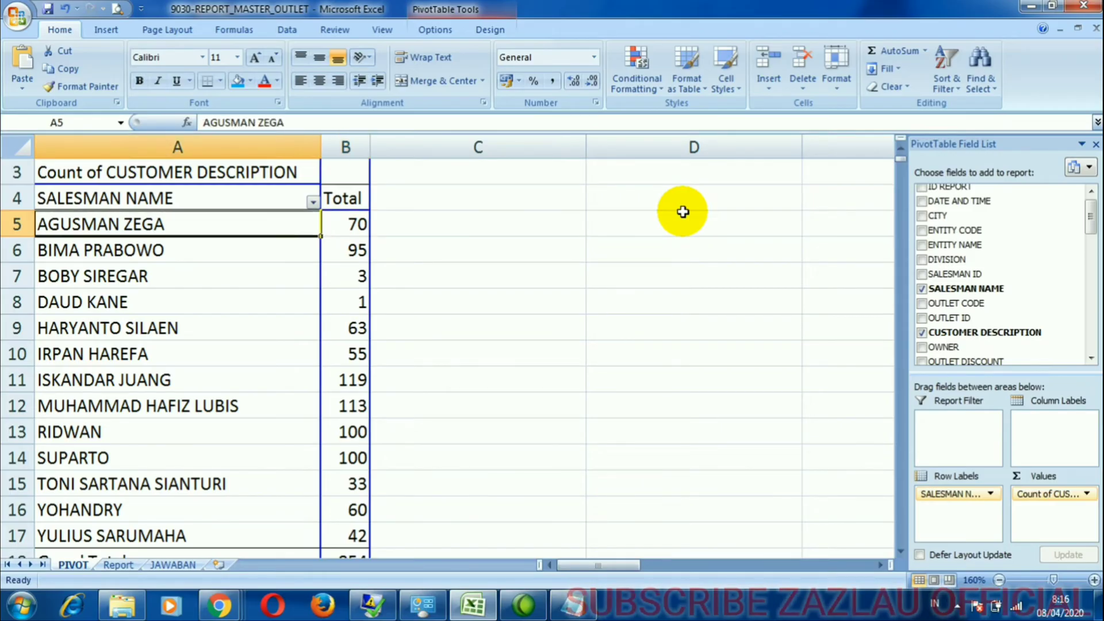
pyautogui.press('Down')
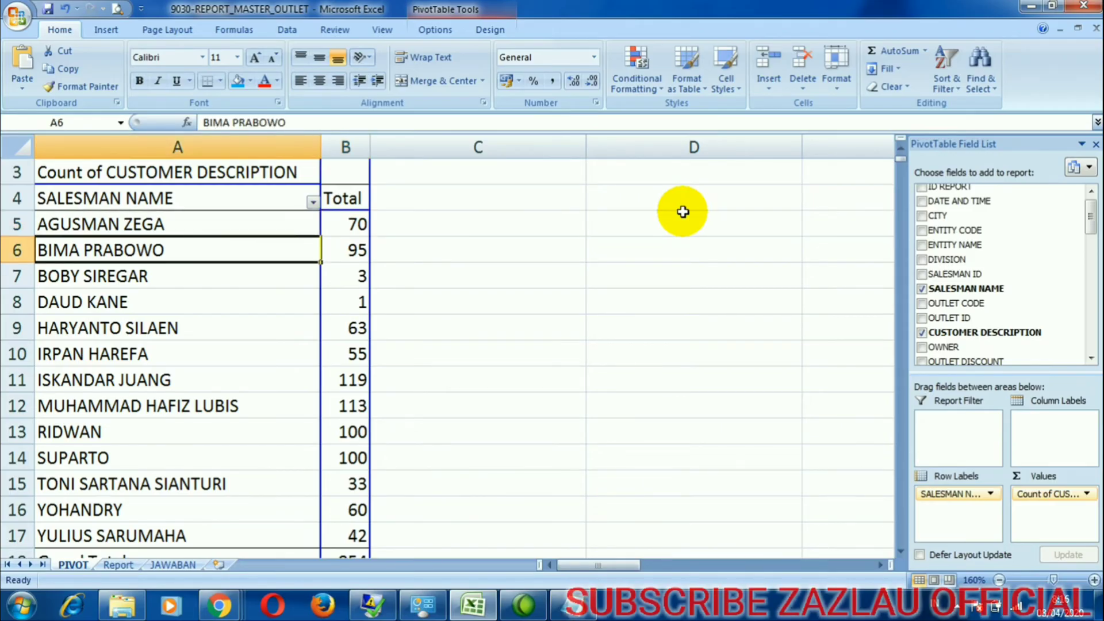
pyautogui.press('Down')
pyautogui.press('Right')
pyautogui.press('Up')
pyautogui.press('Down')
pyautogui.press('Left')
pyautogui.press('Right')
pyautogui.press('Down')
pyautogui.press('Left')
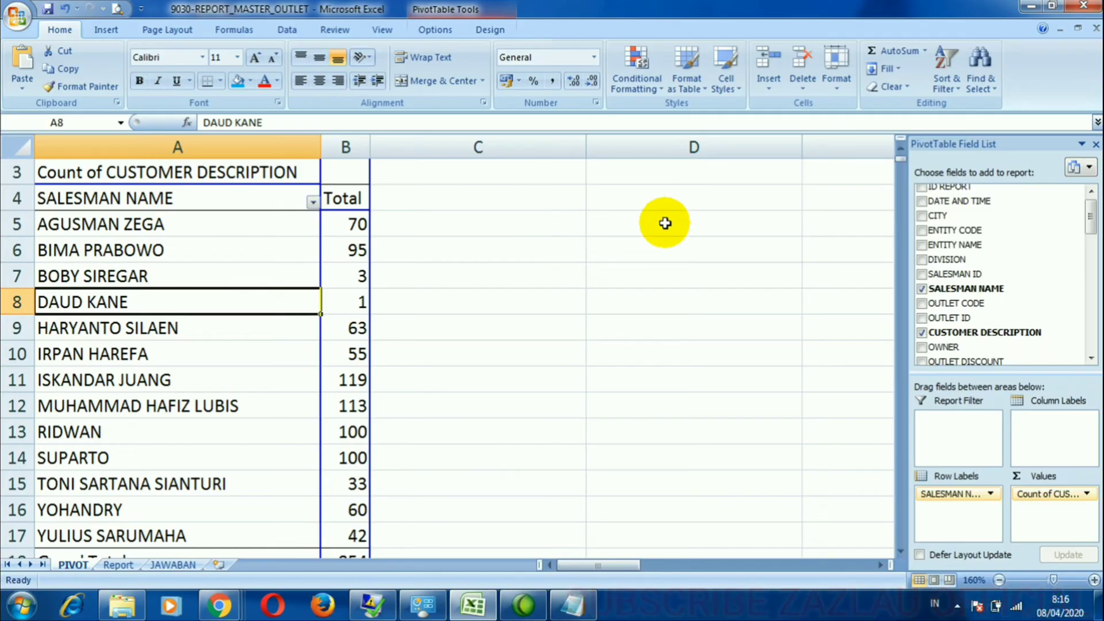
# Copy the salesman name in A8 of the PIVOT sheet and turn on filtering for the Report sheet's header row.
pyautogui.hotkey('ctrl', 'c')
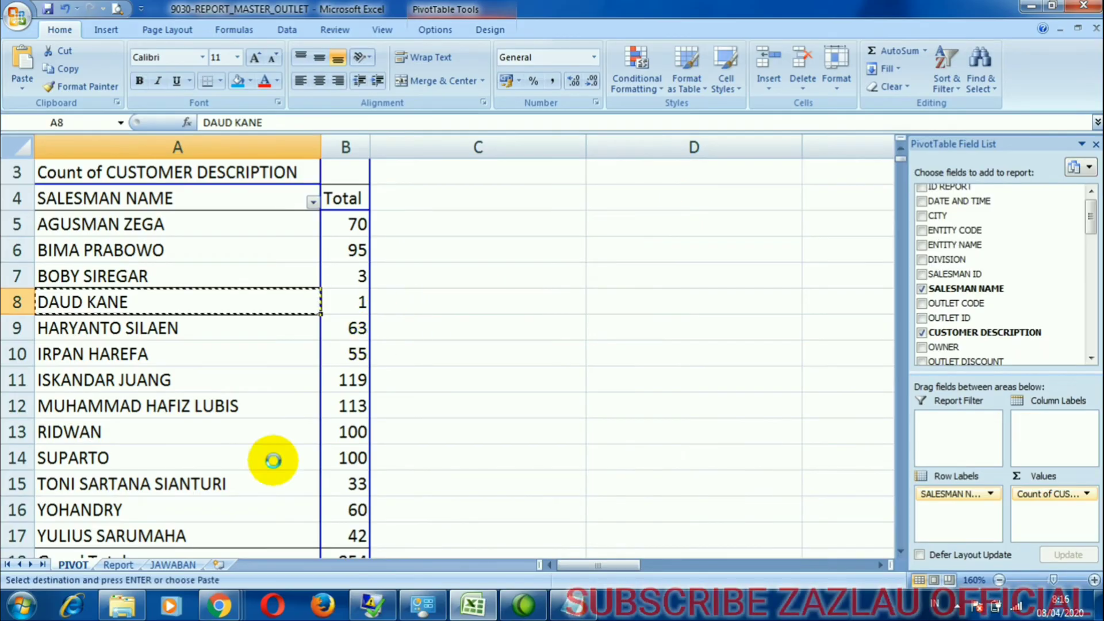
pyautogui.click(119, 566)
pyautogui.click(382, 171)
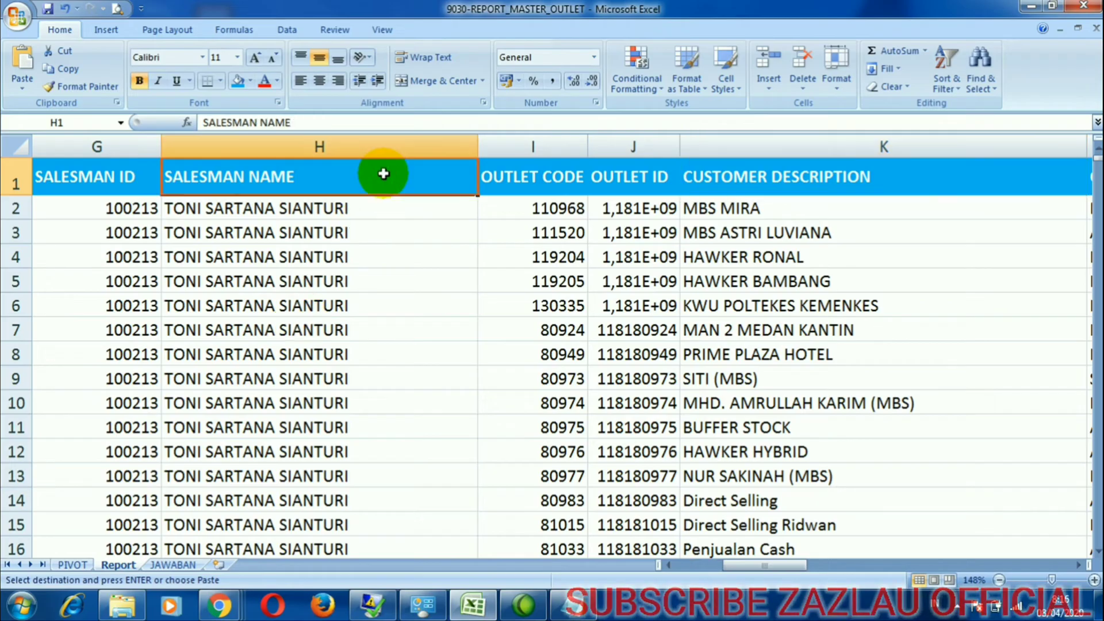
pyautogui.click(288, 30)
pyautogui.click(424, 62)
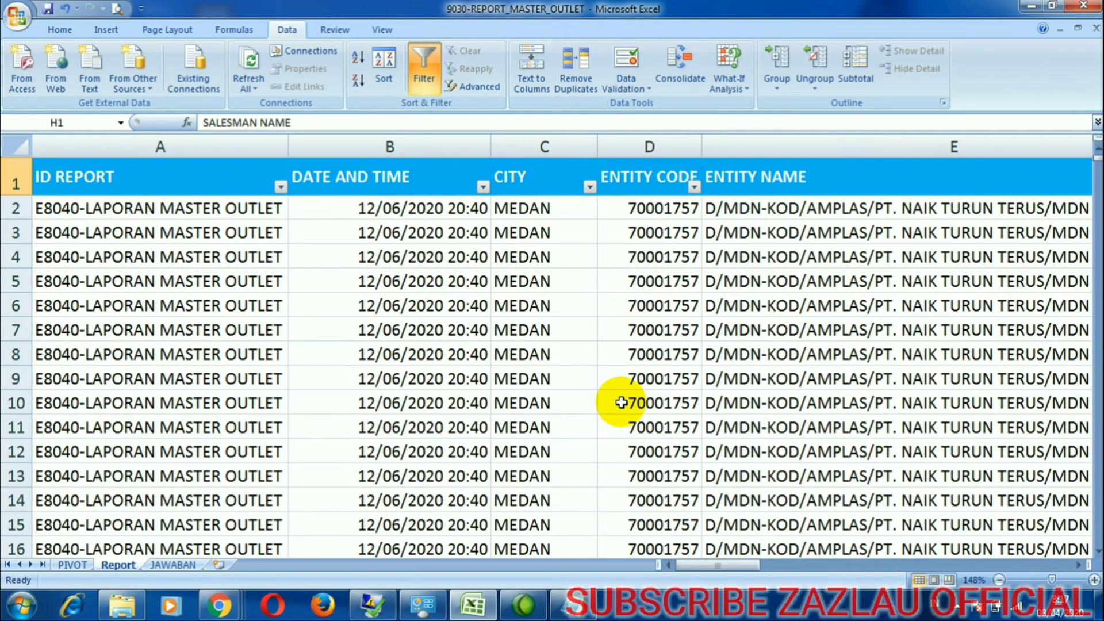
pyautogui.moveTo(744, 564); pyautogui.dragTo(793, 572)
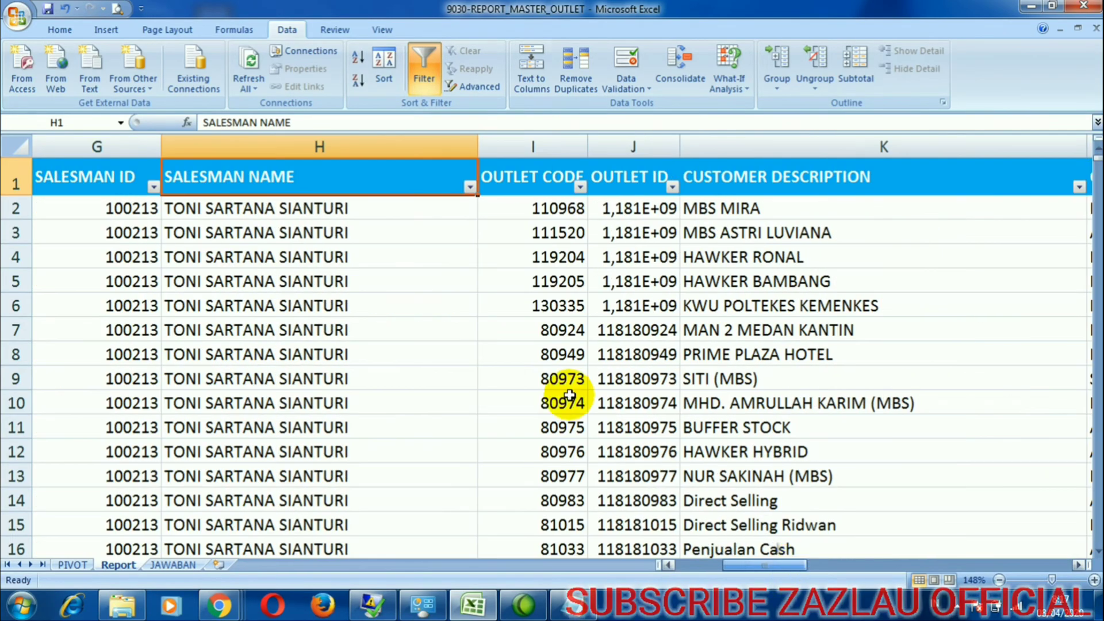
pyautogui.click(472, 189)
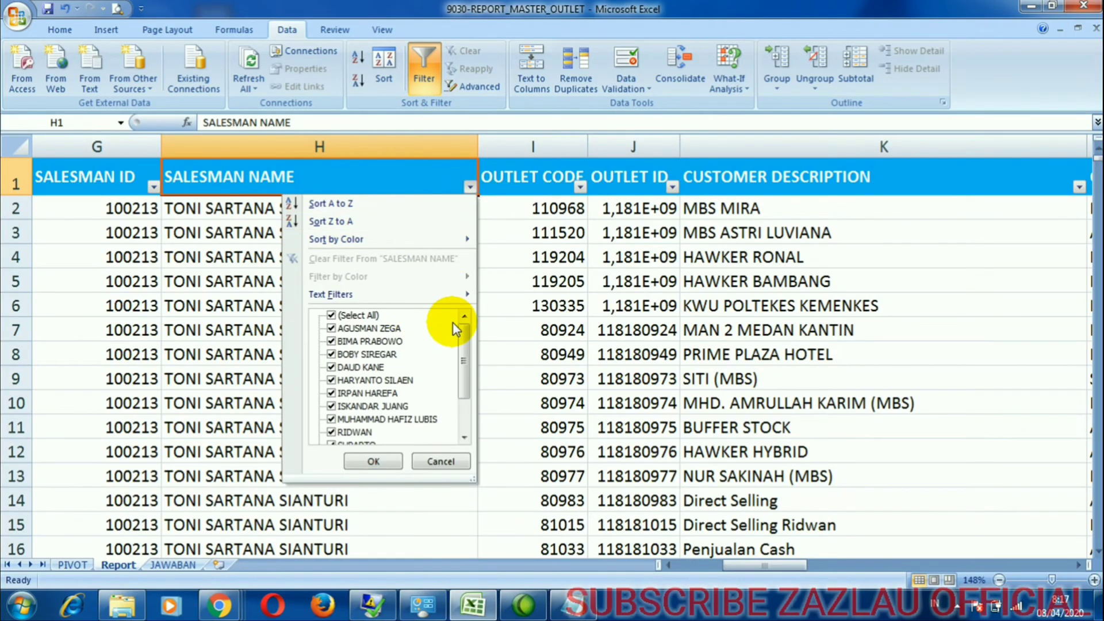
pyautogui.moveTo(463, 336); pyautogui.dragTo(461, 302)
pyautogui.click(331, 316)
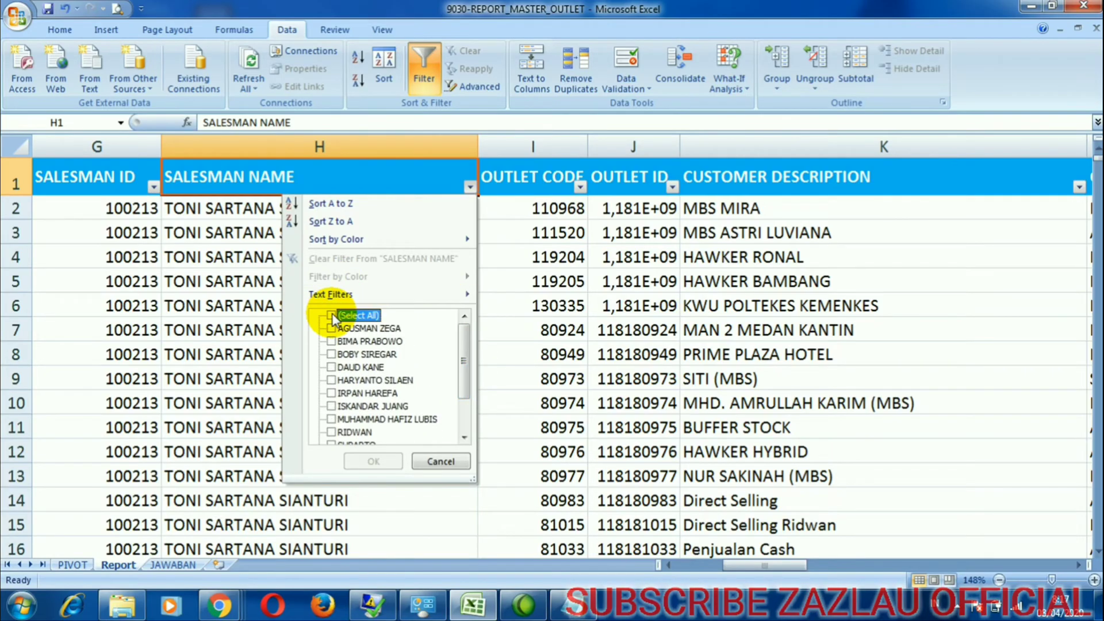
pyautogui.moveTo(330, 297)
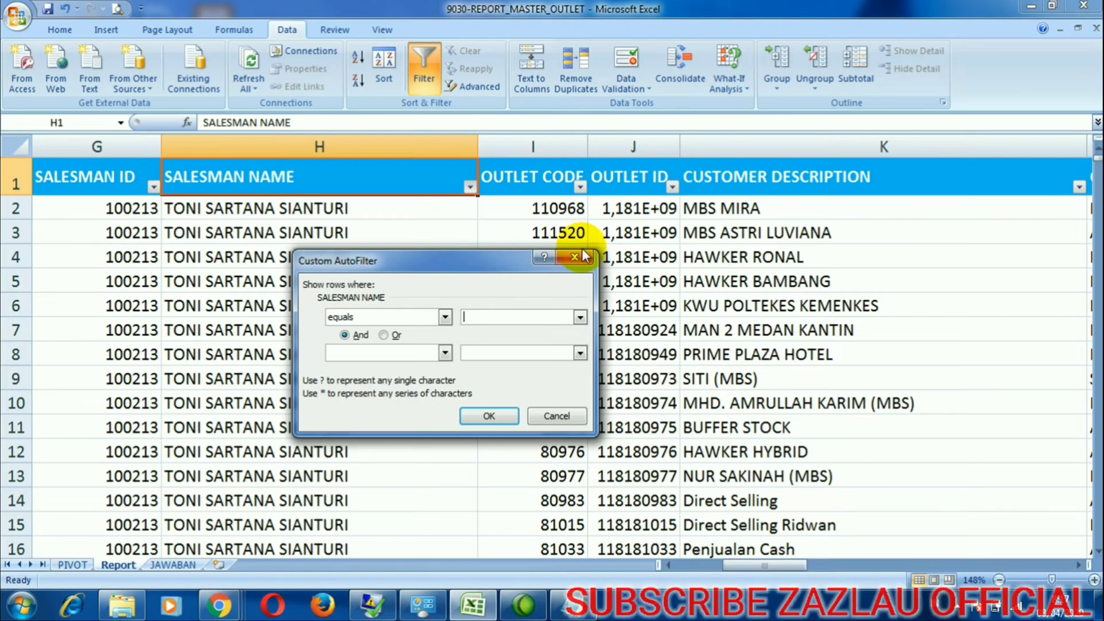
pyautogui.click(580, 256)
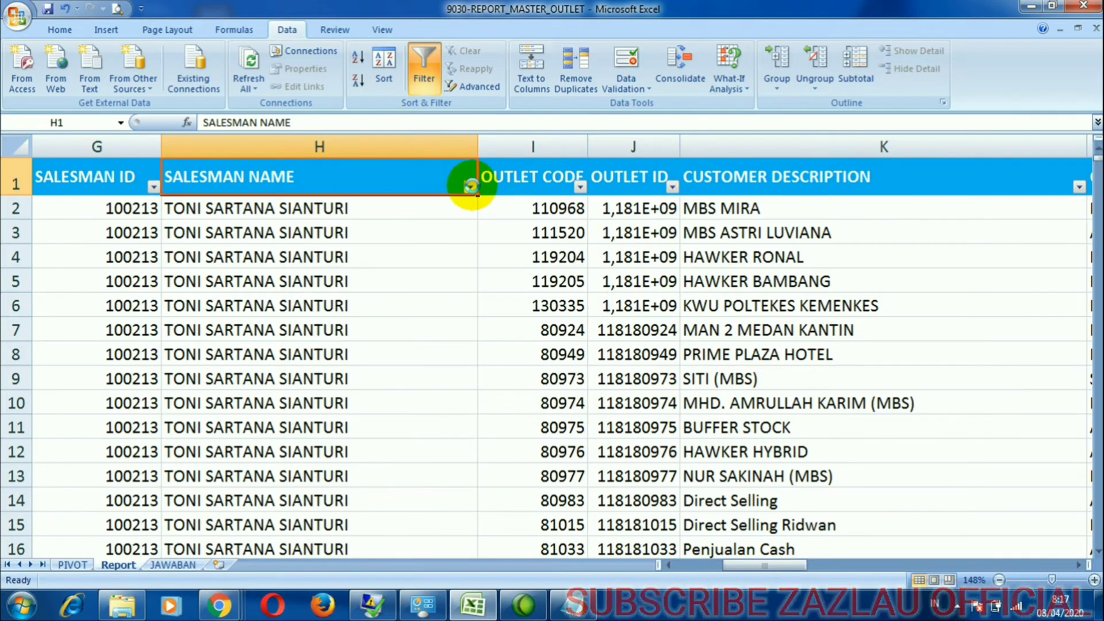
# Filter the SALESMAN NAME column of the Report sheet to only the salesman listed in A8 of the PIVOT sheet.
pyautogui.click(471, 186)
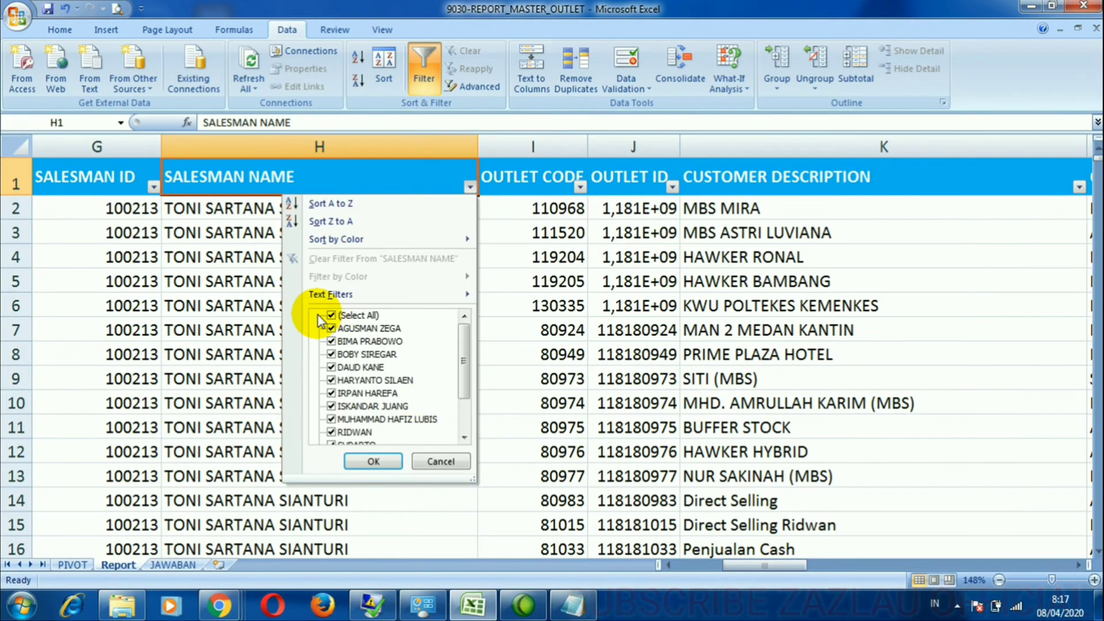
pyautogui.click(318, 315)
pyautogui.scroll(-1, 461, 378)
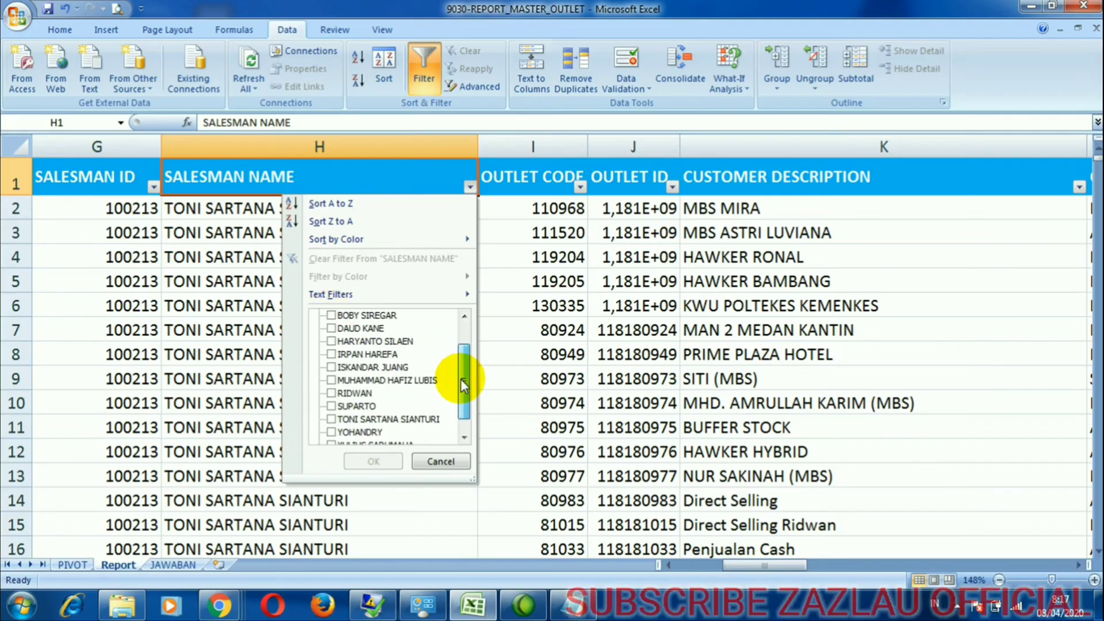
pyautogui.moveTo(461, 379); pyautogui.dragTo(459, 405)
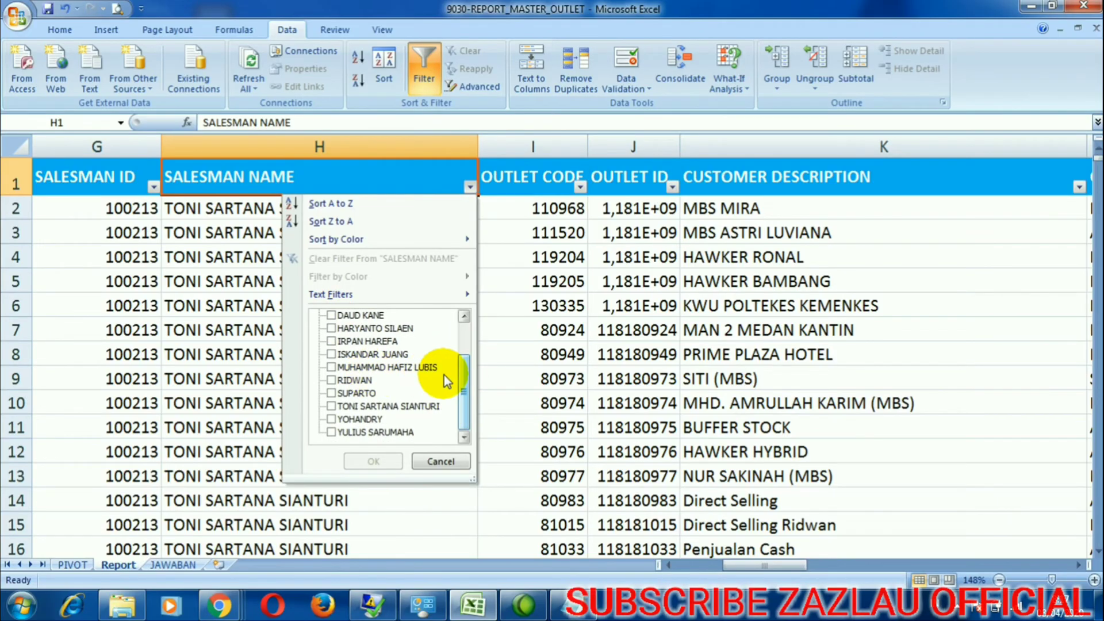
pyautogui.click(332, 315)
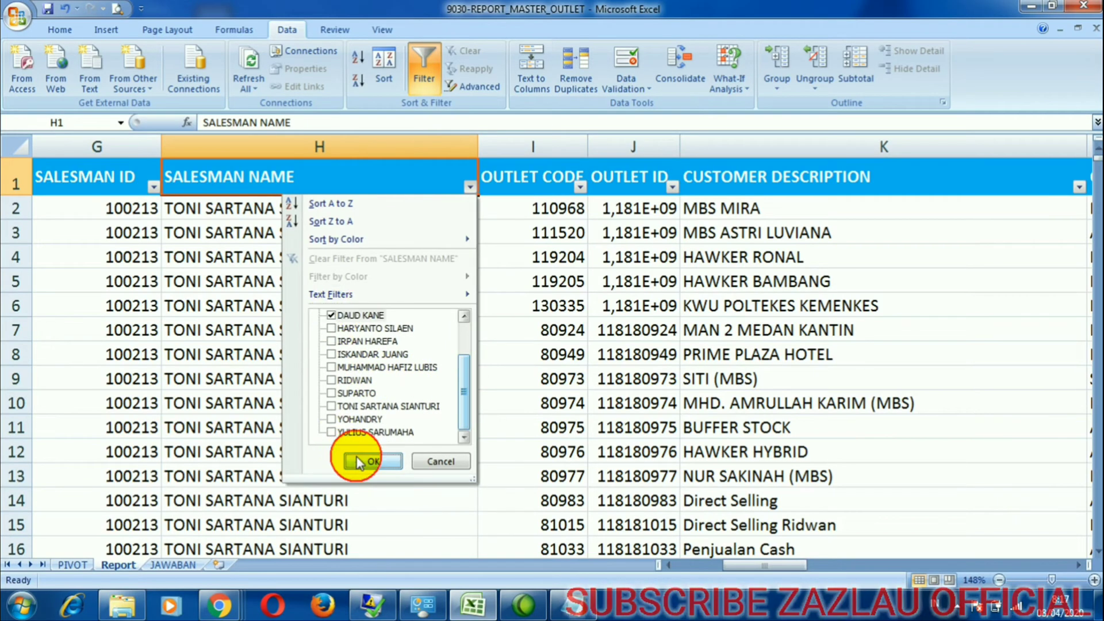
pyautogui.click(357, 458)
# Check the filtered salesman's outlet ID and customer description against his count on the PIVOT sheet.
pyautogui.click(287, 210)
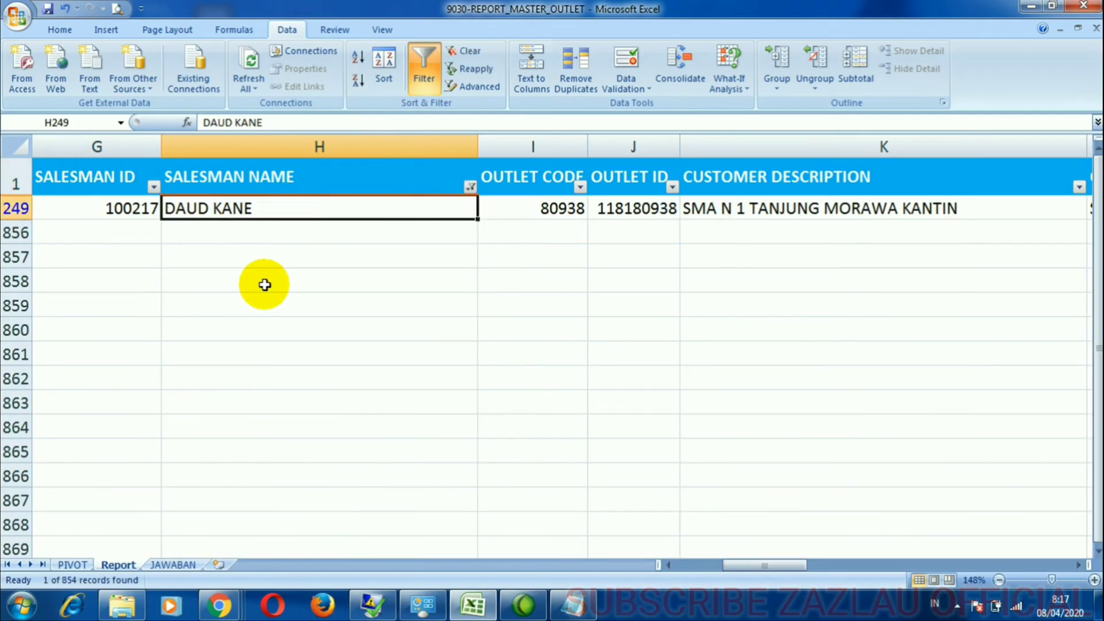
pyautogui.click(725, 204)
pyautogui.click(647, 206)
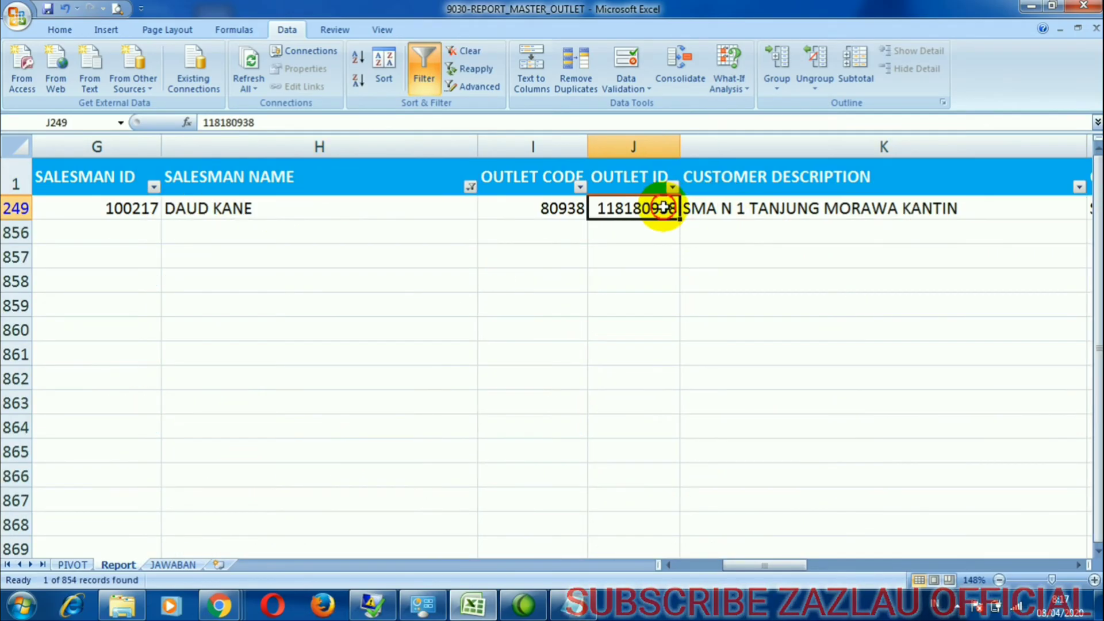
pyautogui.click(735, 214)
pyautogui.click(629, 208)
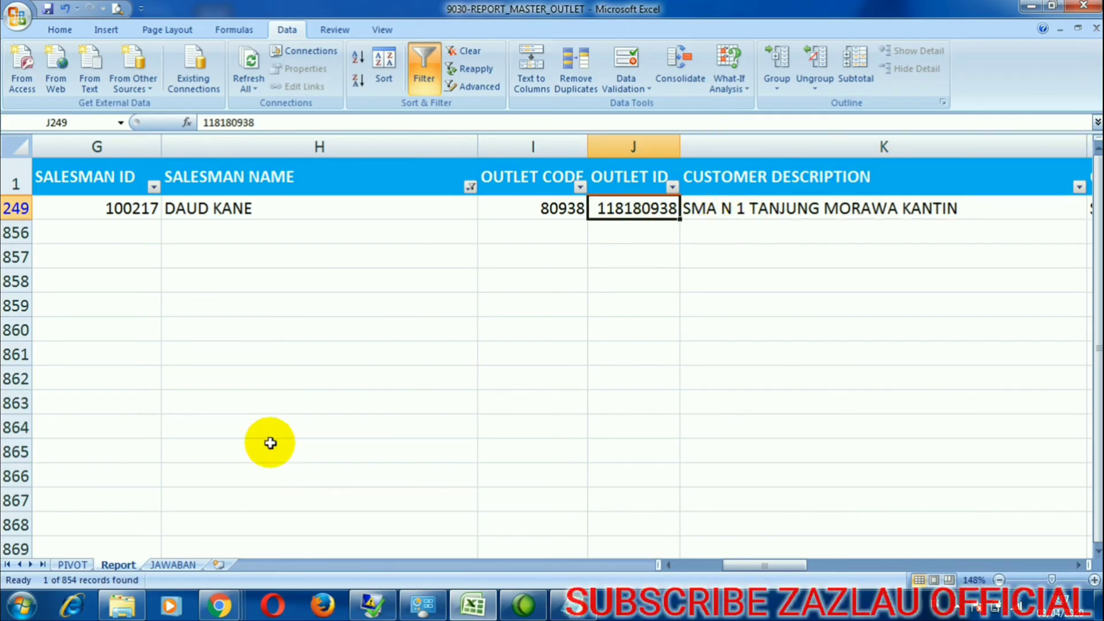
pyautogui.click(73, 565)
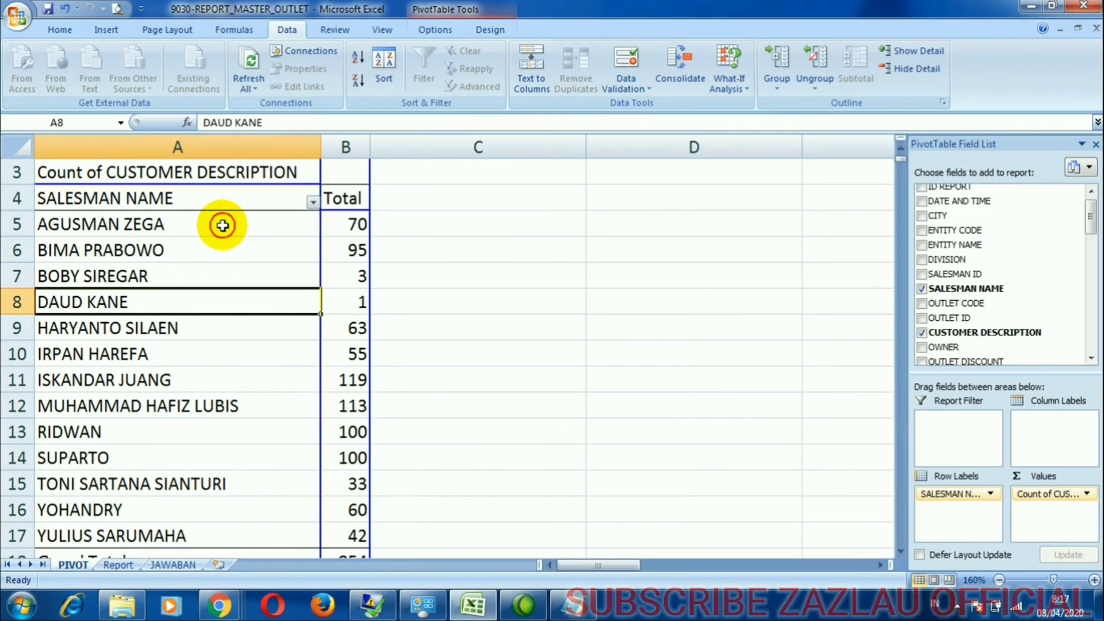
# Change the Report sheet's SALESMAN NAME filter to show only the salesman listed in A5 of the PIVOT sheet.
pyautogui.click(223, 225)
pyautogui.click(121, 566)
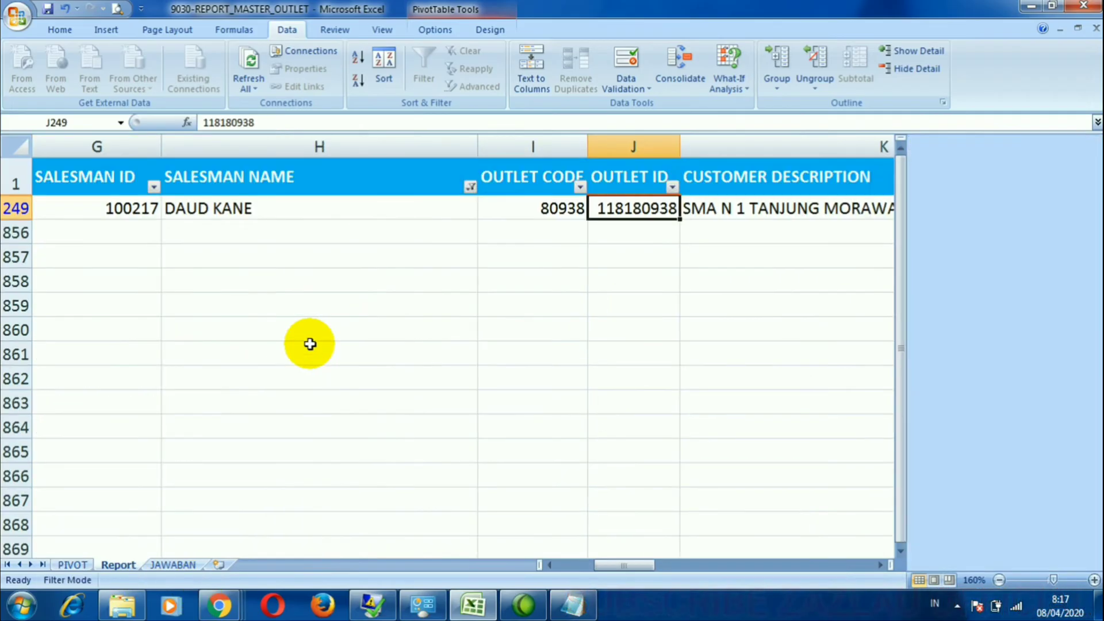
pyautogui.click(470, 187)
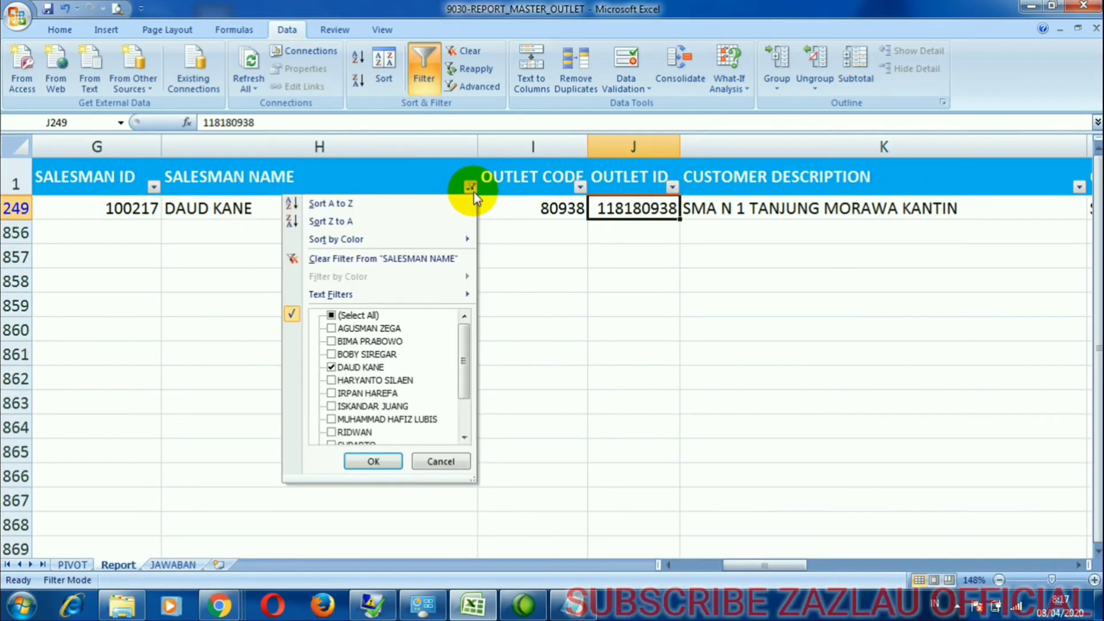
pyautogui.click(332, 367)
pyautogui.click(332, 329)
pyautogui.click(385, 461)
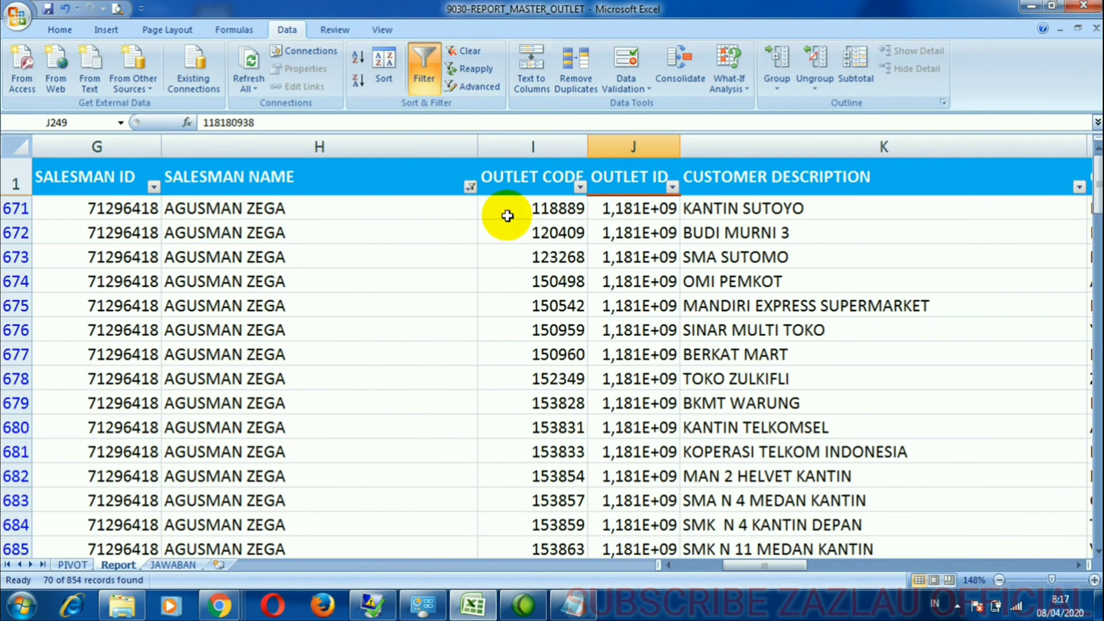
# Count the filtered CUSTOMER DESCRIPTION cells from K671 down and compare the result with B5 on the PIVOT sheet.
pyautogui.click(727, 205)
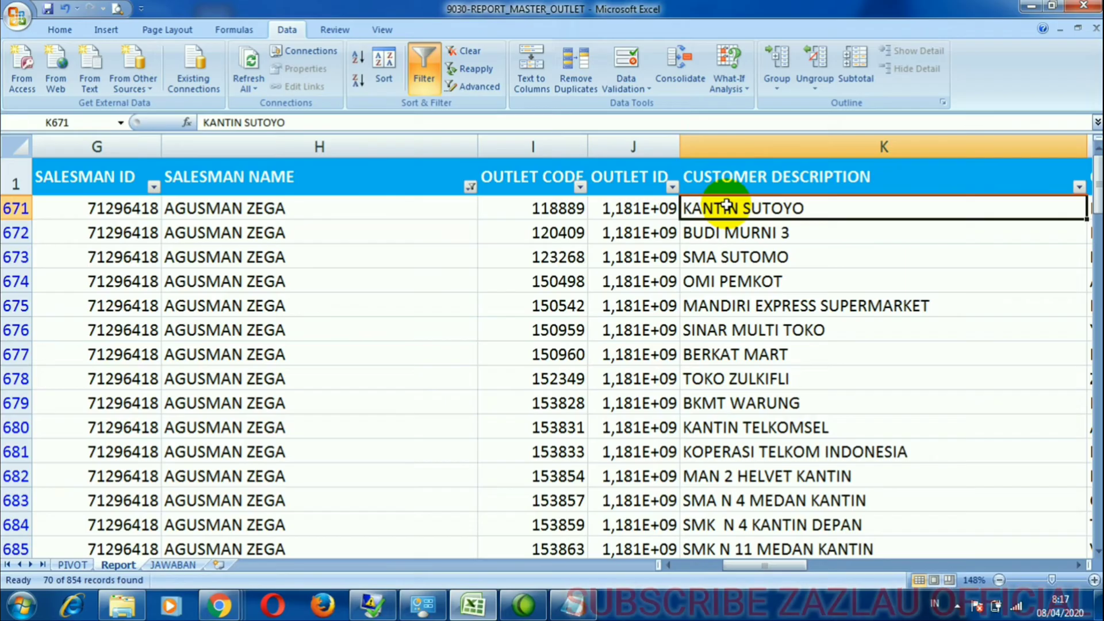
pyautogui.hotkey('ctrl', 'shift', 'Down')
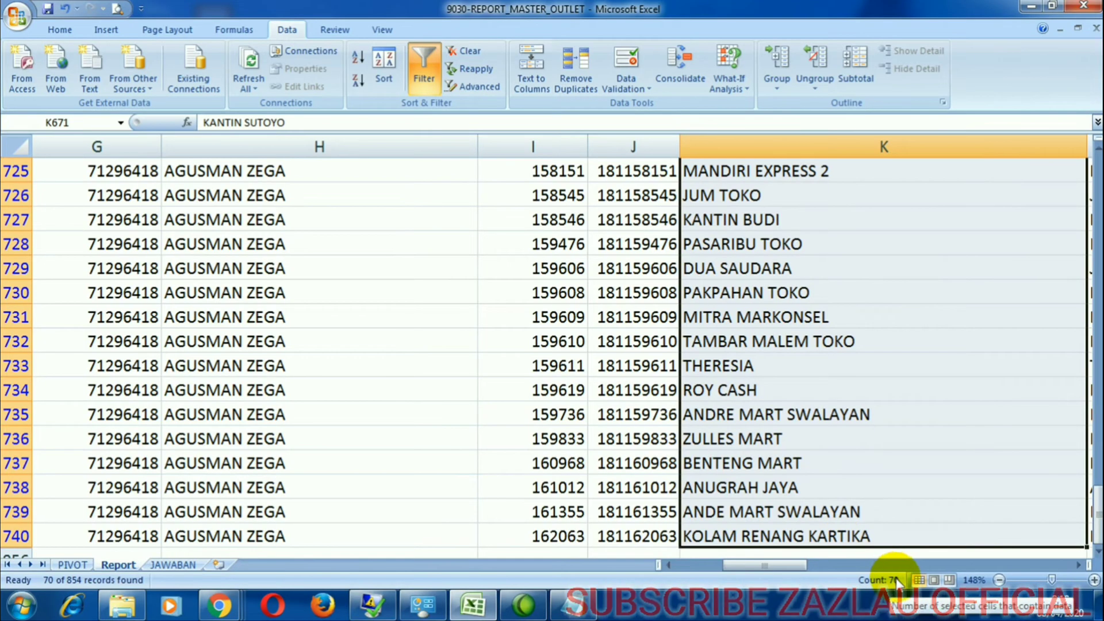
pyautogui.click(73, 565)
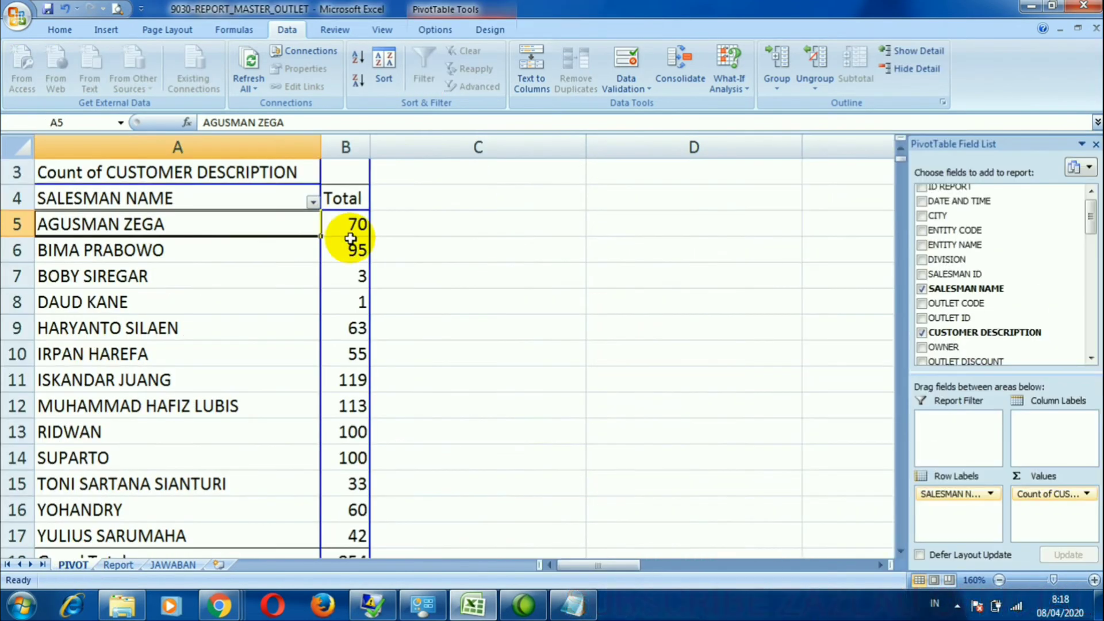
pyautogui.click(358, 223)
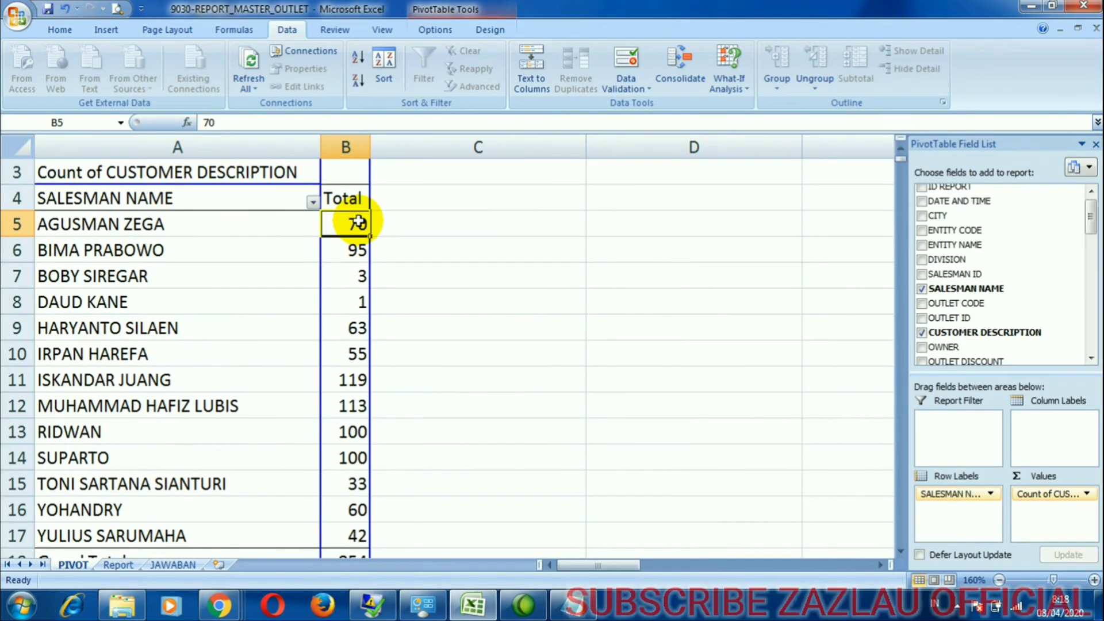
pyautogui.click(294, 210)
pyautogui.click(295, 222)
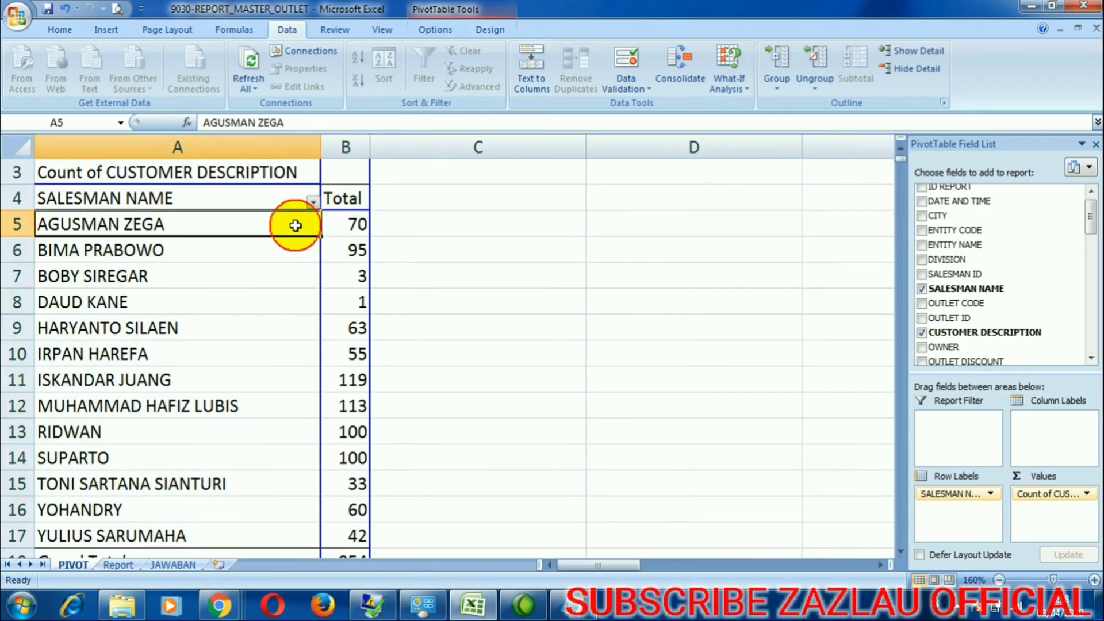
# Copy the PivotTable range A4:B17 on the PIVOT sheet, leaving out the Grand Total row.
pyautogui.click(285, 200)
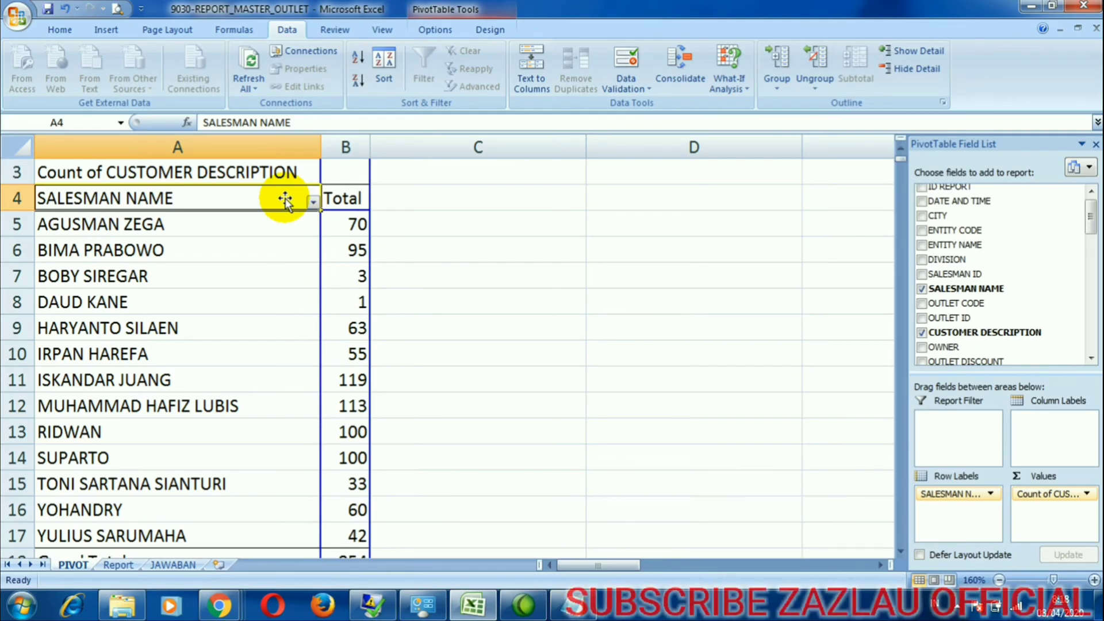
pyautogui.press('Right')
pyautogui.press('Left')
pyautogui.hotkey('shift', 'Right')
pyautogui.hotkey('ctrl', 'shift', 'Down')
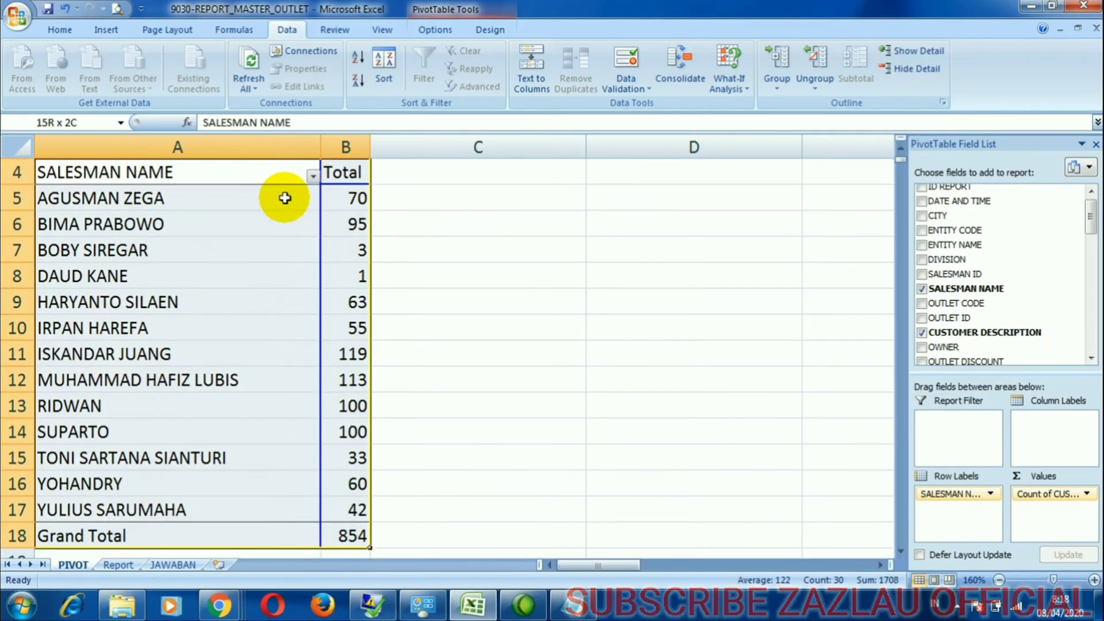
pyautogui.hotkey('shift', 'Up')
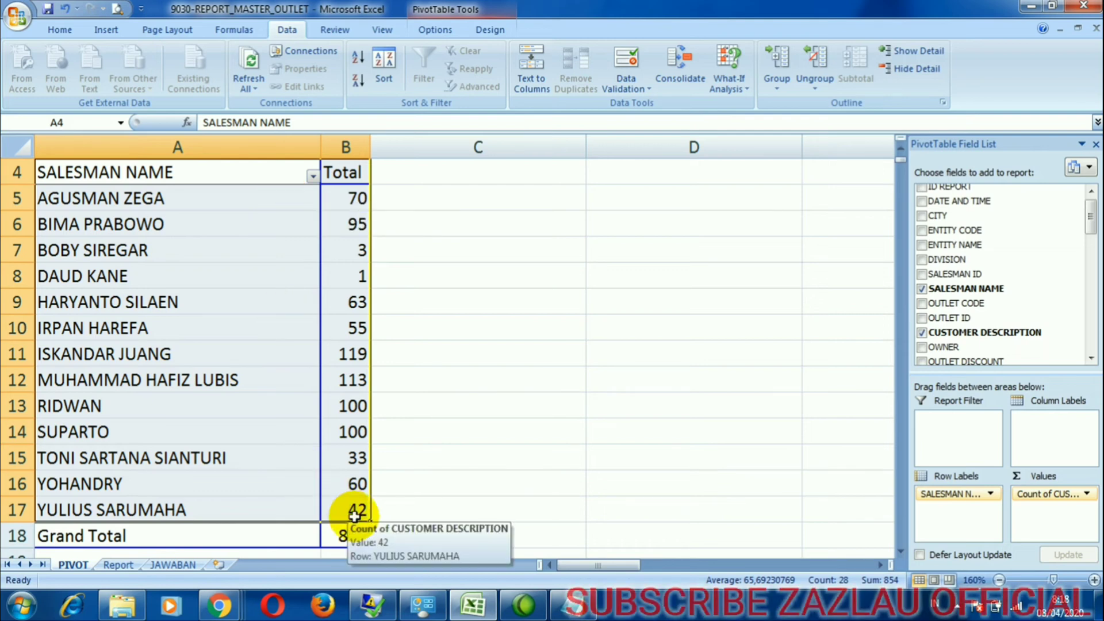
pyautogui.rightClick(301, 455)
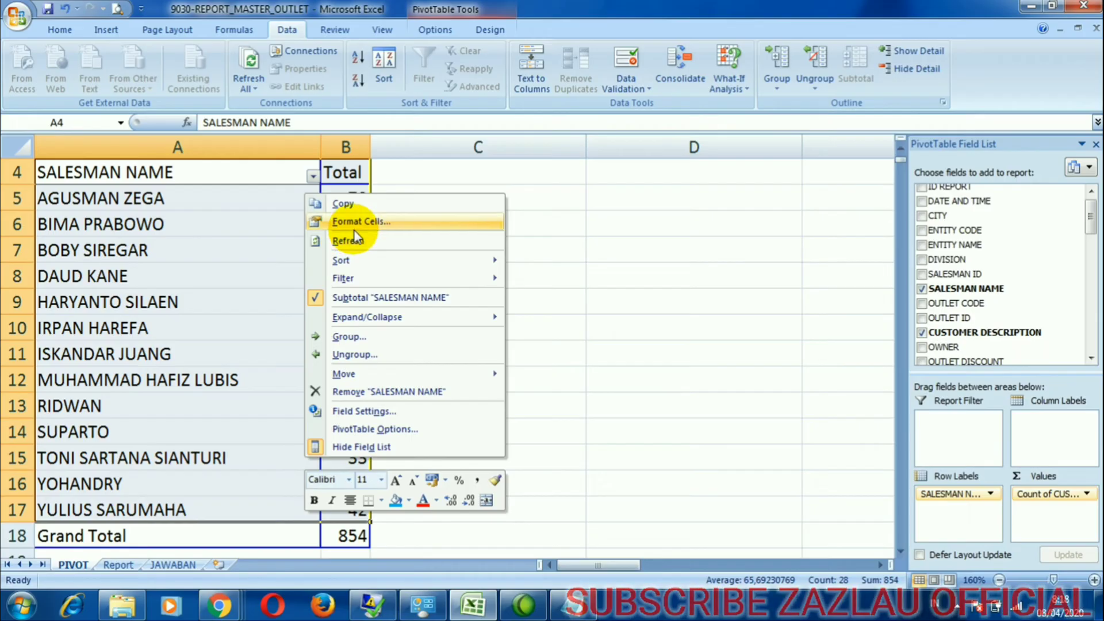
pyautogui.click(354, 205)
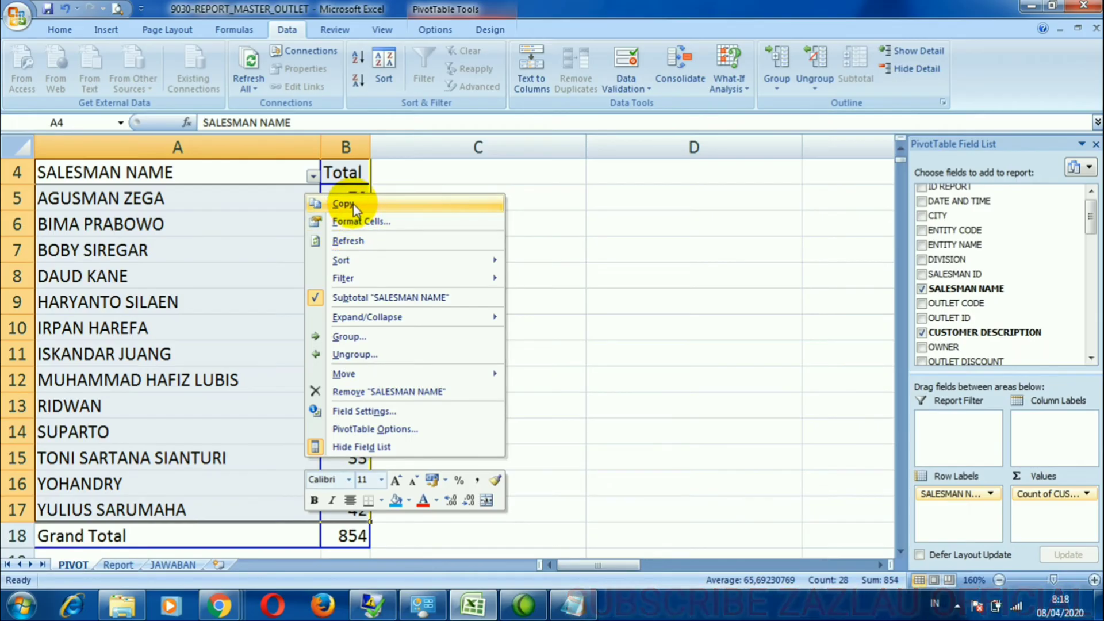
pyautogui.click(353, 204)
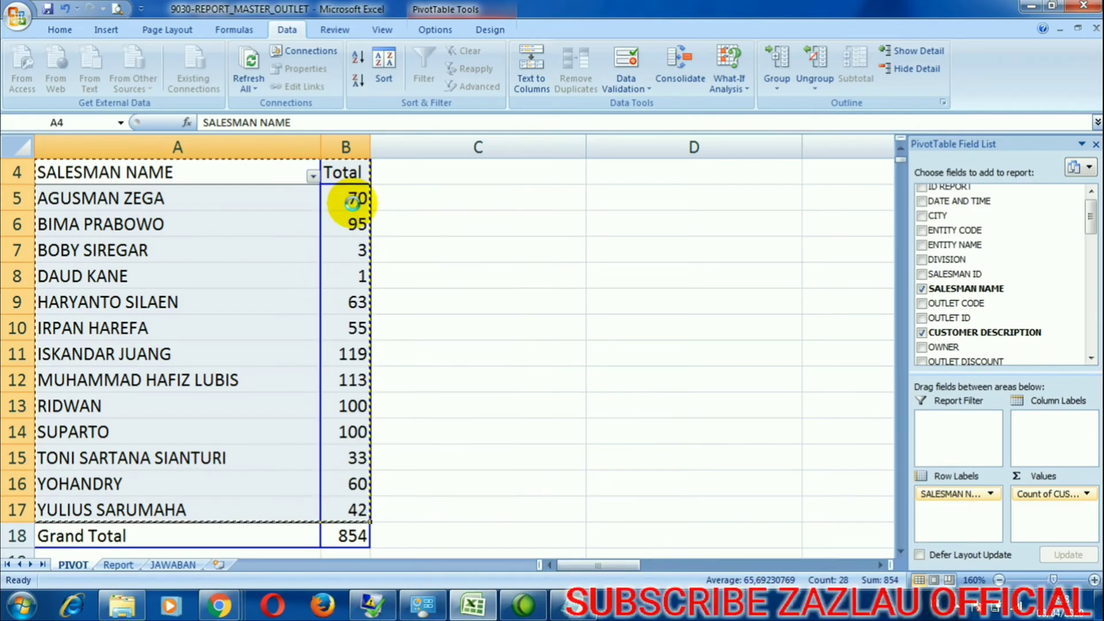
# Paste the copied salesman table at A1 of the JAWABAN sheet and fit column A to its contents.
pyautogui.click(179, 565)
pyautogui.click(61, 159)
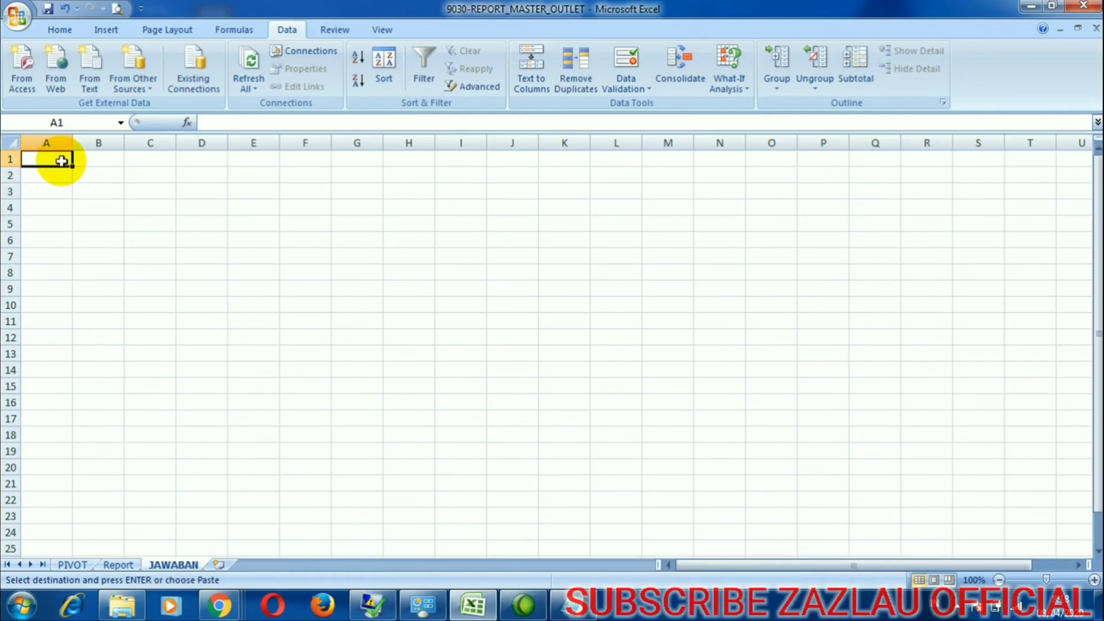
pyautogui.rightClick(62, 160)
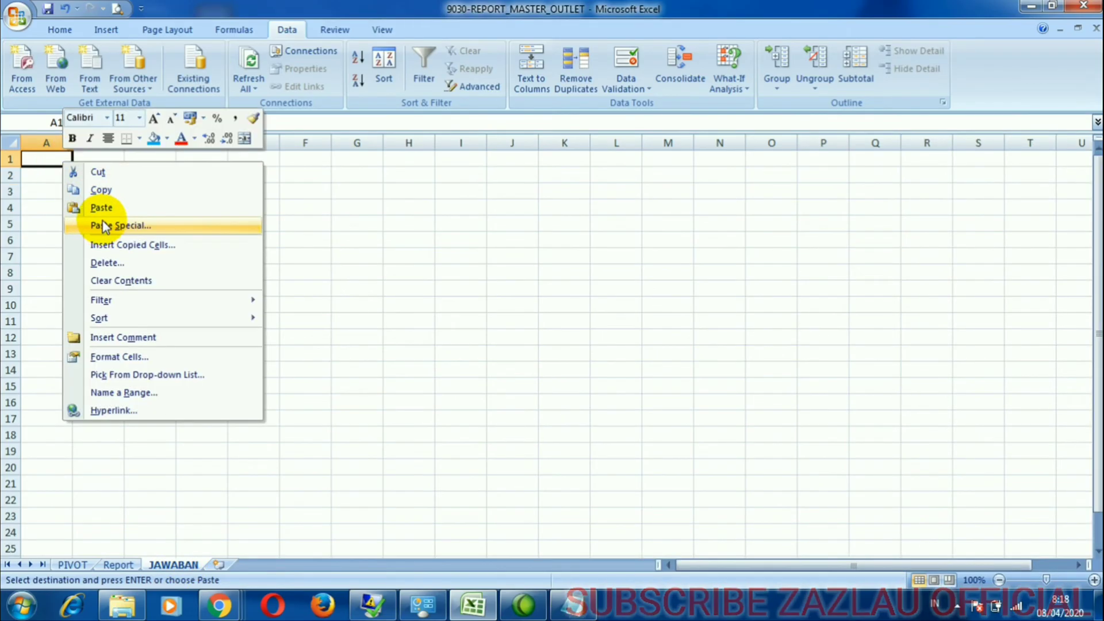
pyautogui.click(101, 209)
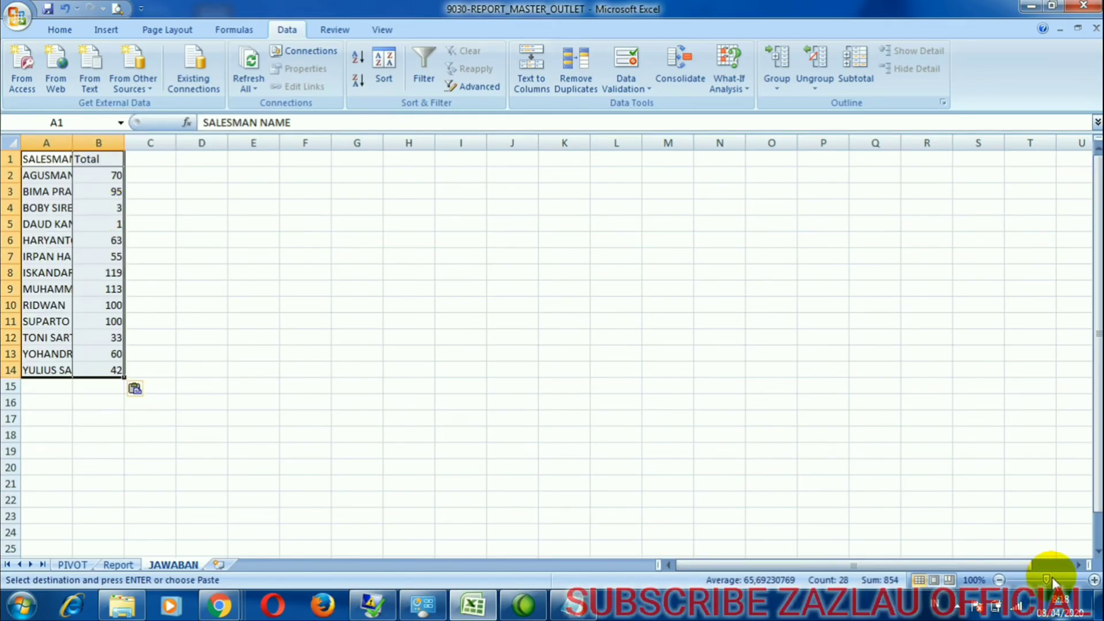
pyautogui.moveTo(1052, 579); pyautogui.dragTo(1058, 581)
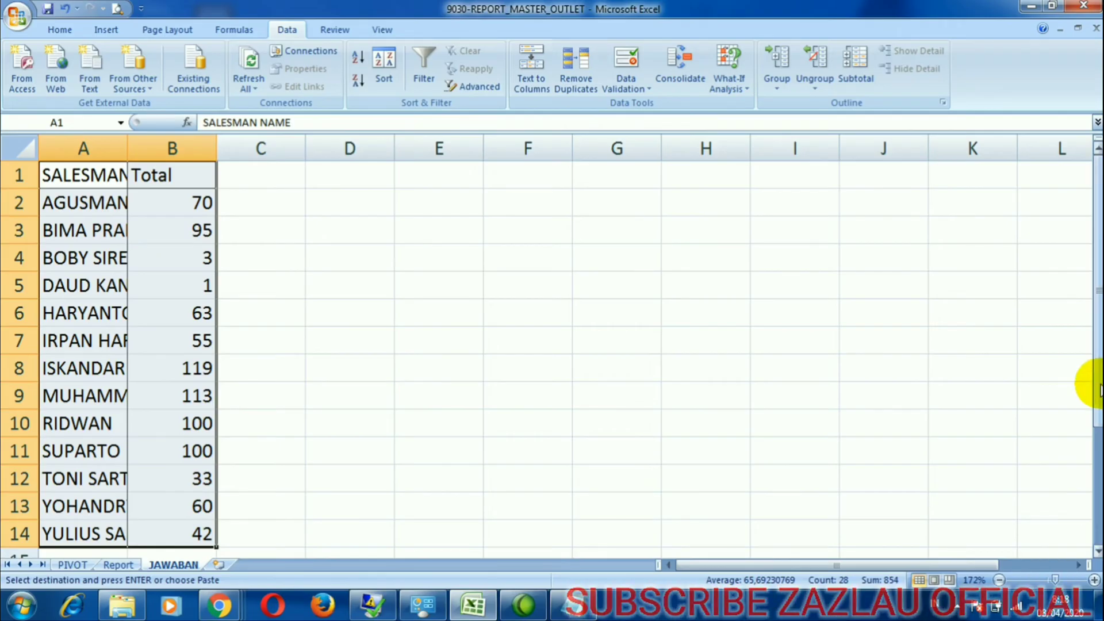
pyautogui.doubleClick(128, 149)
pyautogui.click(218, 229)
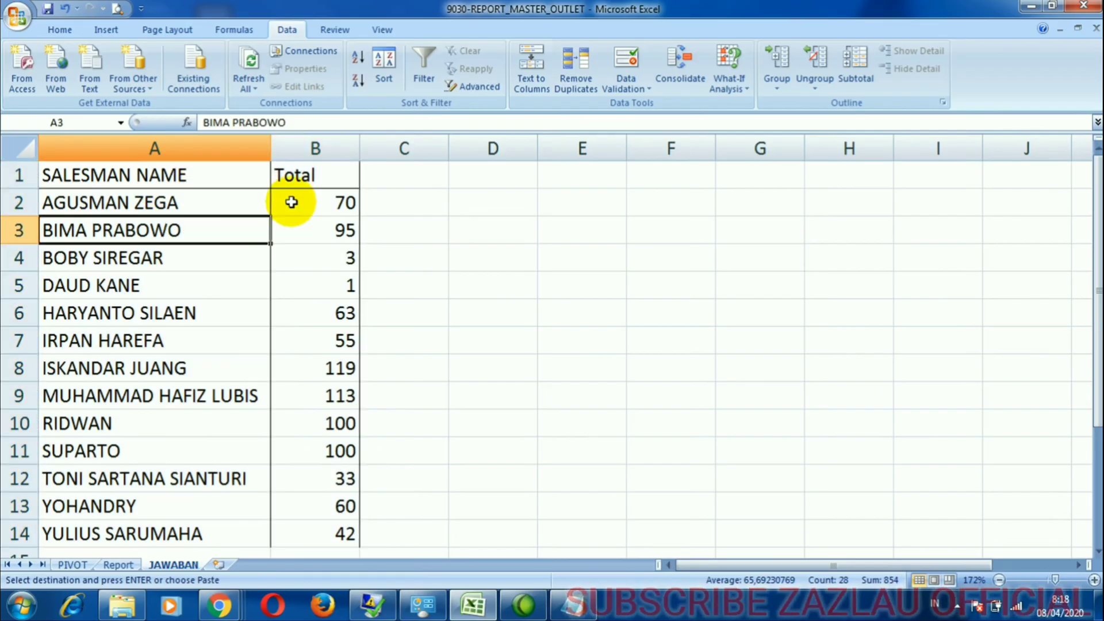
# Change the header in B1 of the JAWABAN sheet to "Total Customer".
pyautogui.click(303, 183)
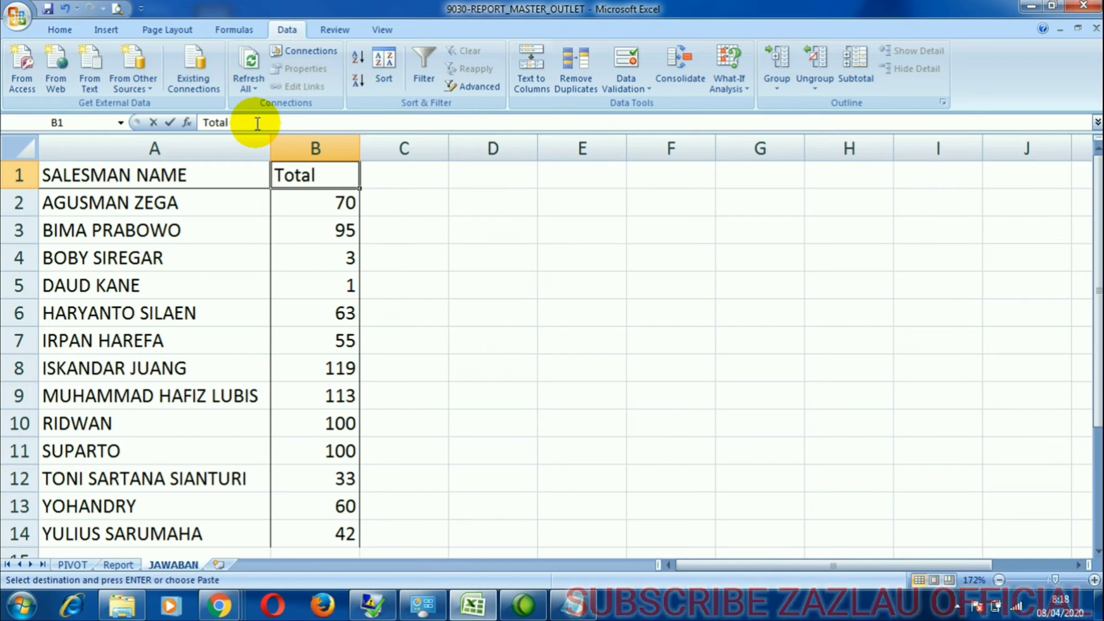
pyautogui.click(258, 125)
pyautogui.write('Cus')
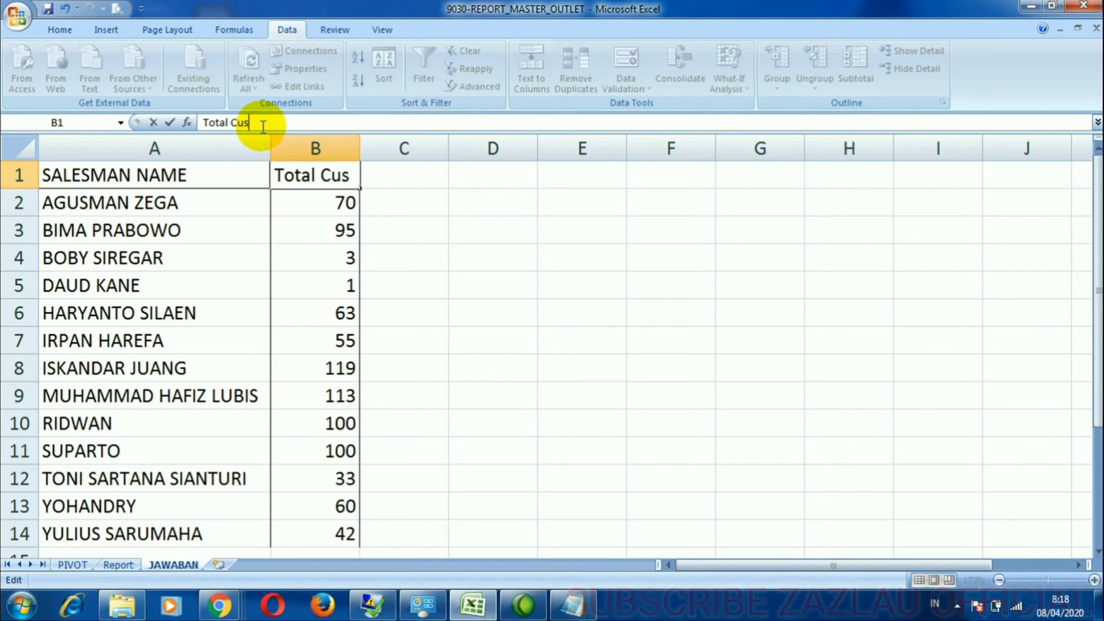
pyautogui.write('tomer')
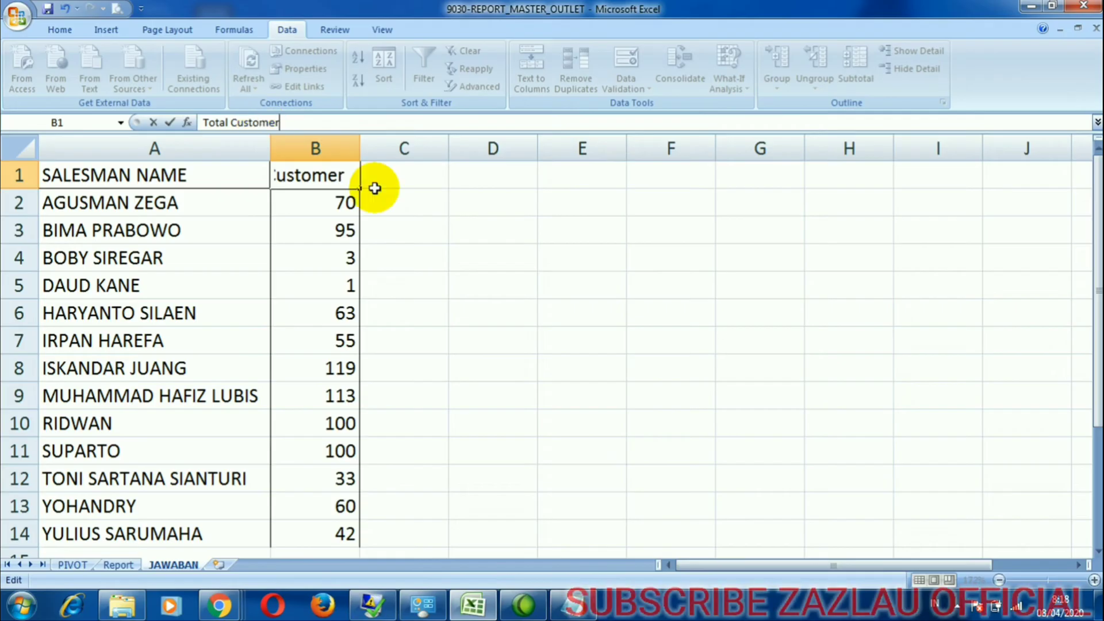
pyautogui.click(476, 277)
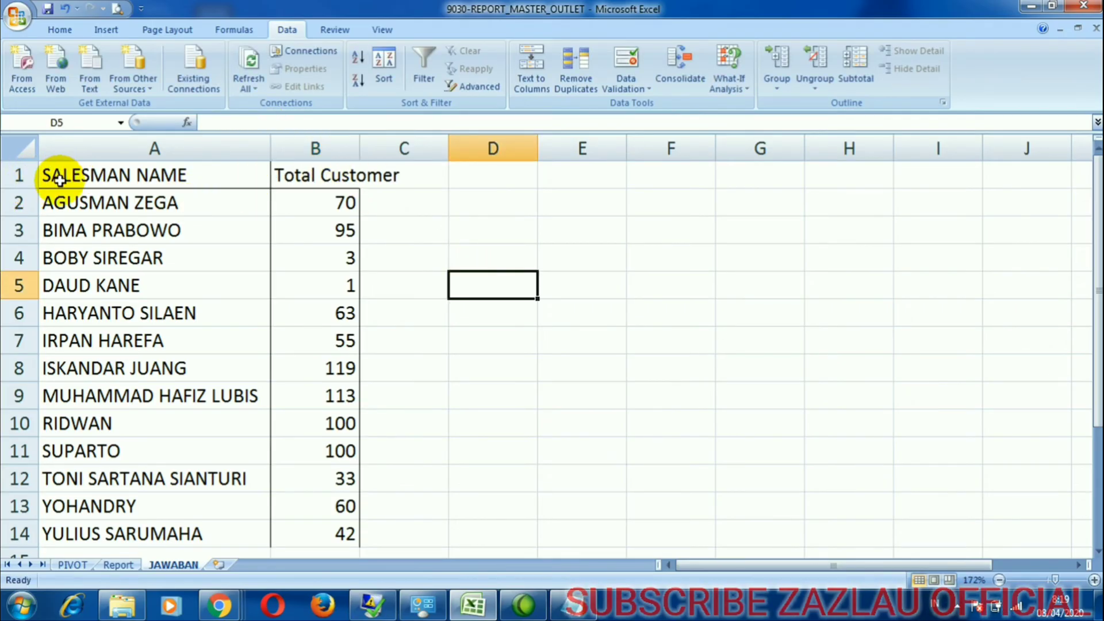
# Make header row 1 more than twice as tall and fit column B to its contents.
pyautogui.click(79, 212)
pyautogui.moveTo(33, 191); pyautogui.dragTo(25, 231)
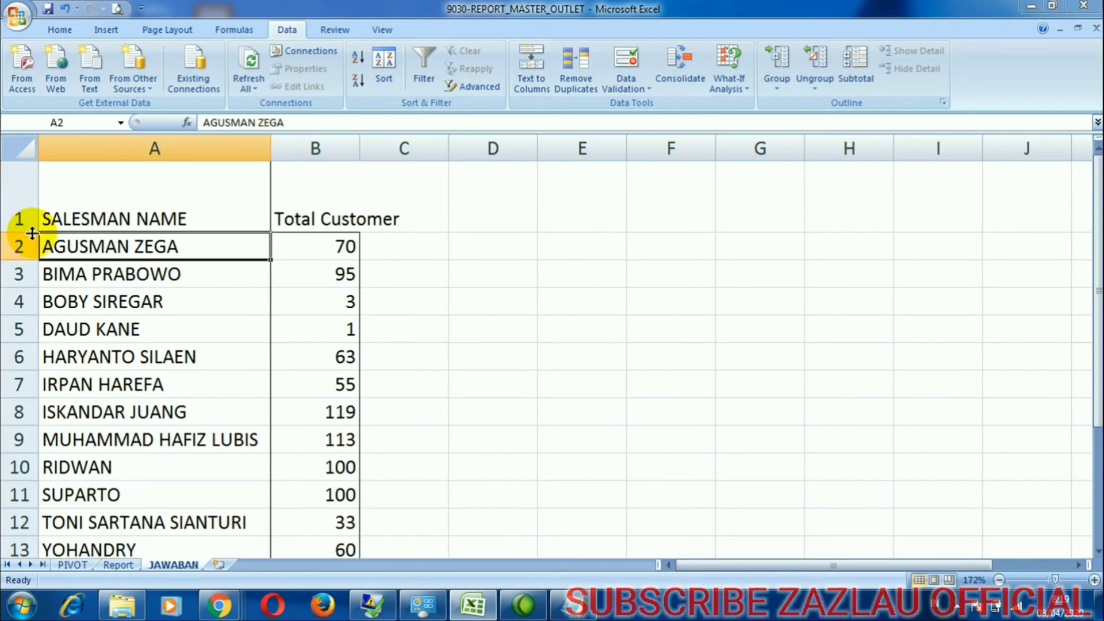
pyautogui.doubleClick(364, 150)
# Center the headers in A1:B1 horizontally and vertically with wrapped text, and narrow column B so its header takes two lines.
pyautogui.moveTo(347, 196); pyautogui.dragTo(197, 165)
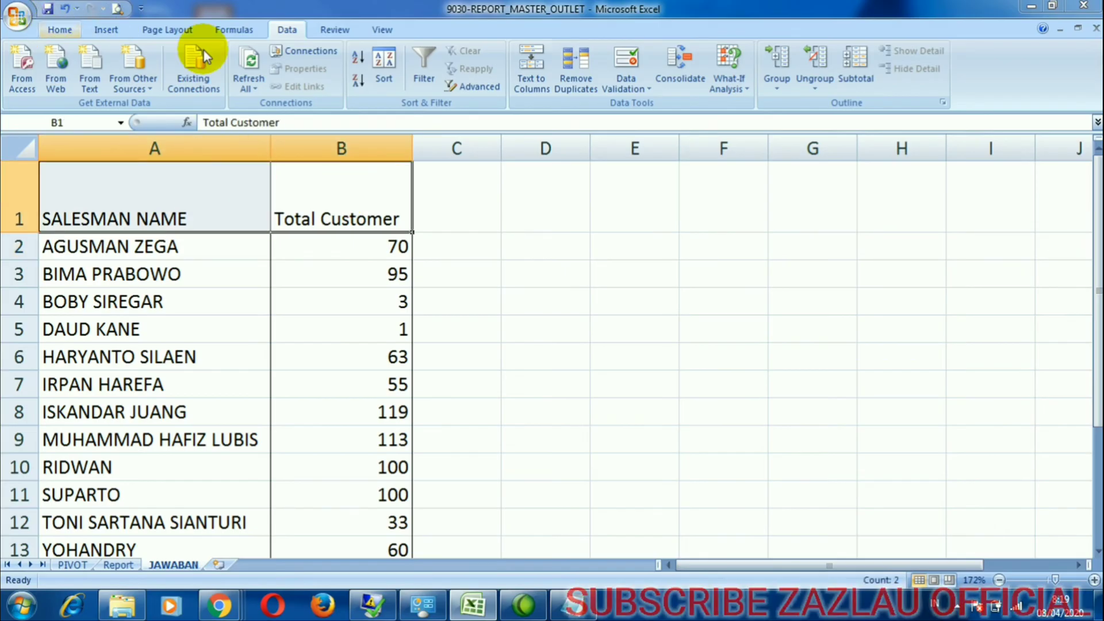
pyautogui.click(320, 59)
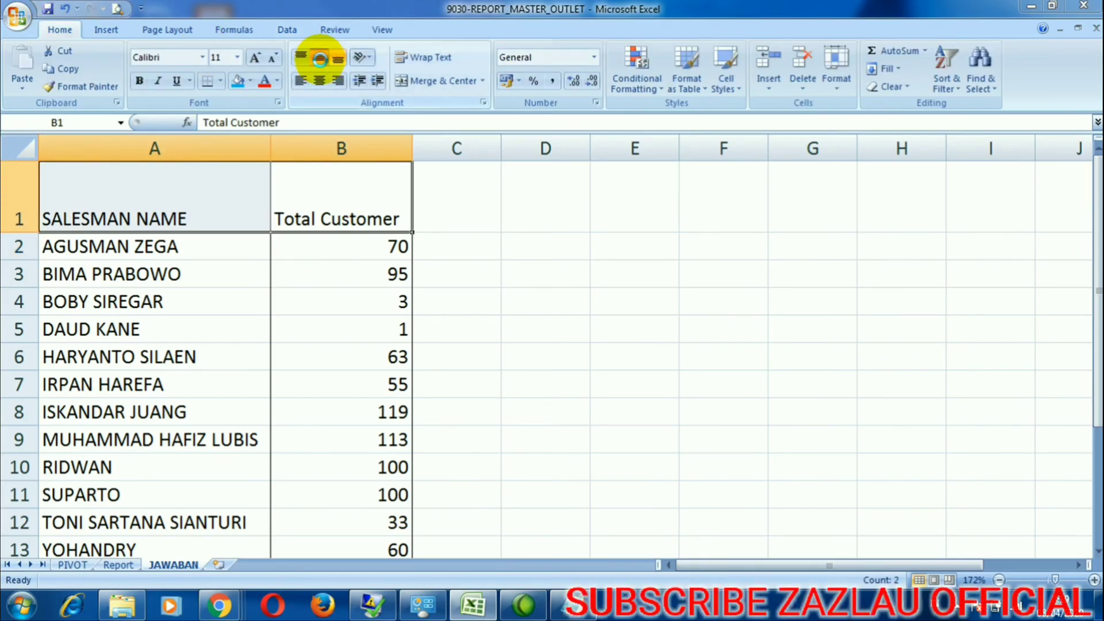
pyautogui.click(319, 81)
pyautogui.click(433, 58)
pyautogui.moveTo(412, 143); pyautogui.dragTo(386, 143)
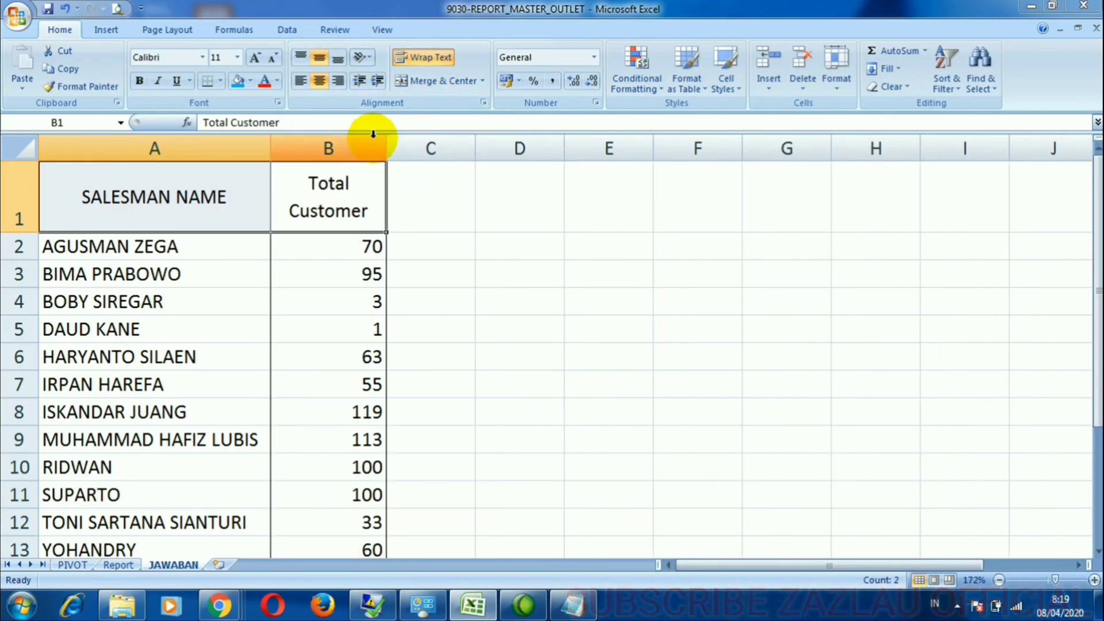
# Center the Total Customer counts in column B of the JAWABAN sheet horizontally.
pyautogui.click(368, 138)
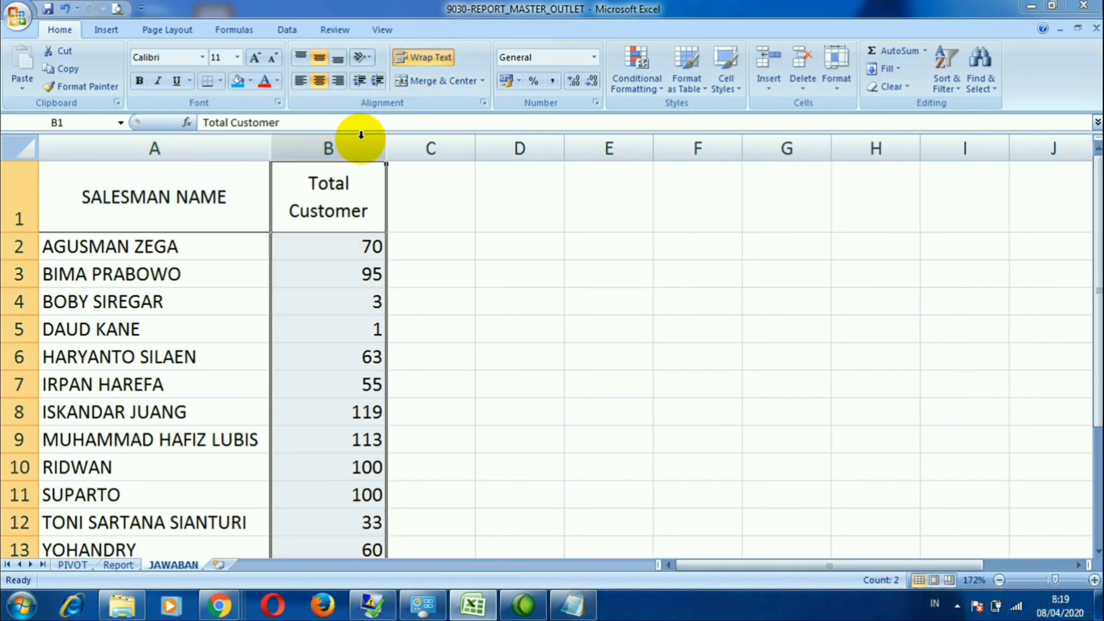
pyautogui.click(319, 80)
pyautogui.click(319, 81)
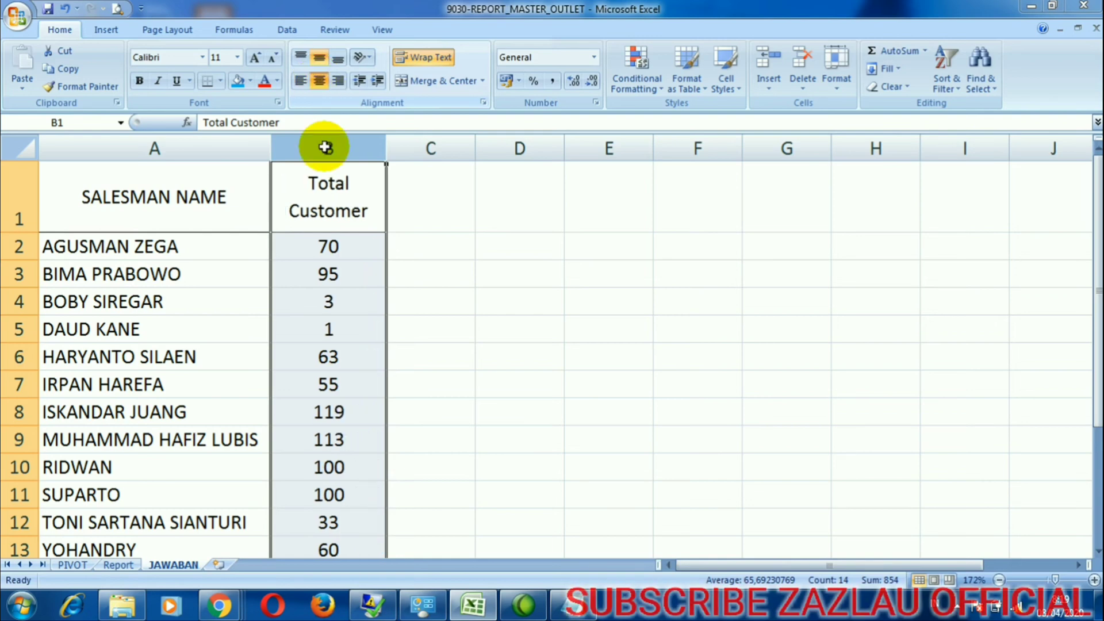
pyautogui.click(331, 226)
pyautogui.click(236, 197)
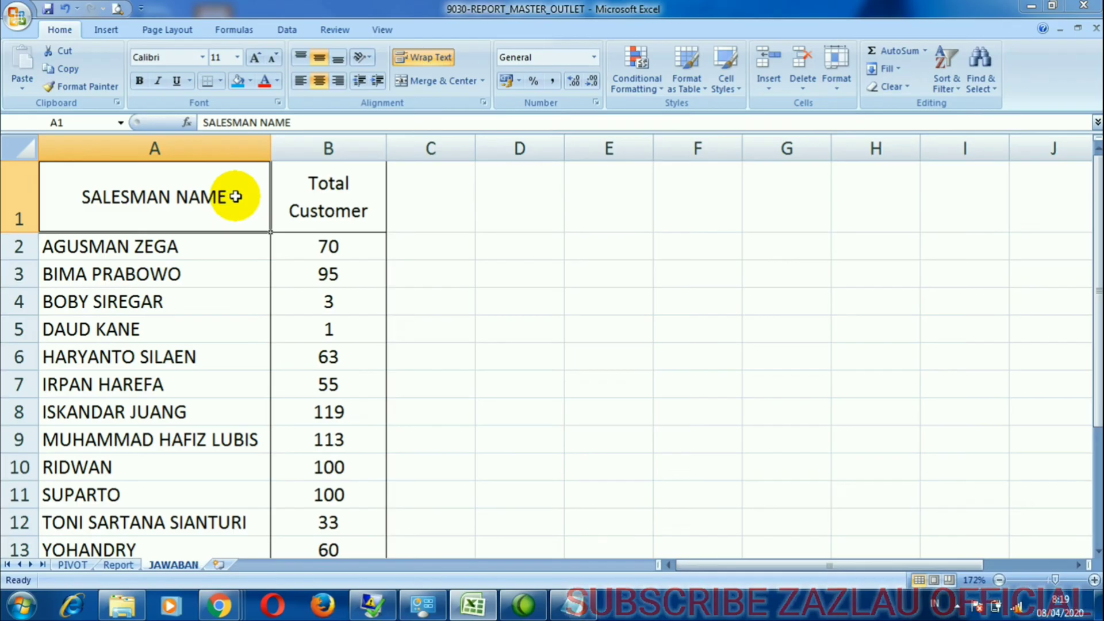
# Switch to Notepad to reread the chart task, highlight the word GRAFIK, and return to the workbook.
pyautogui.click(567, 604)
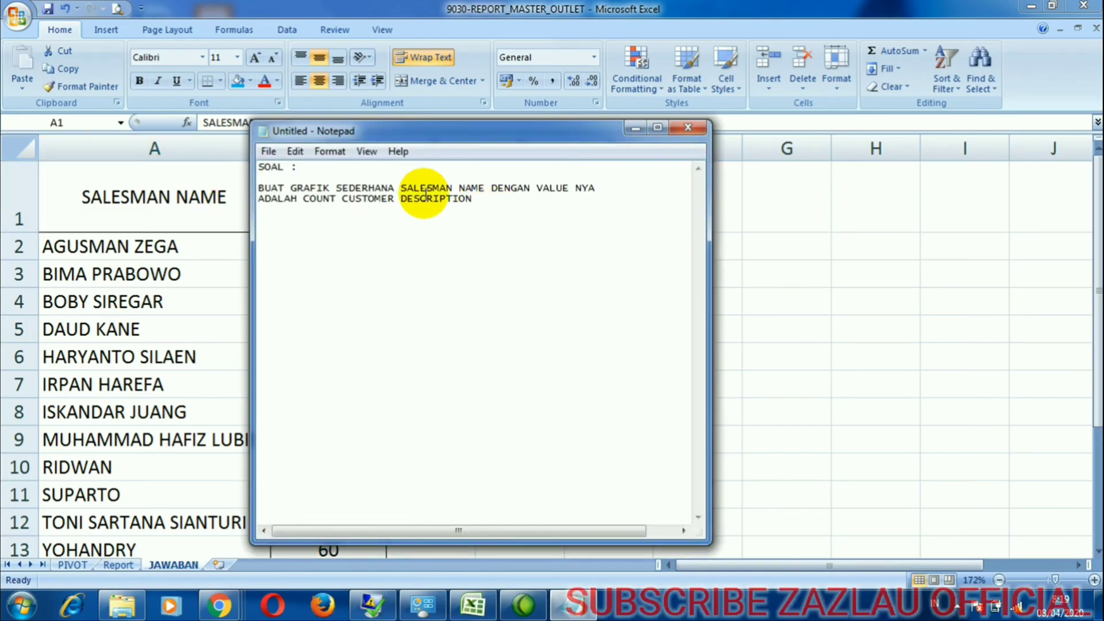
pyautogui.click(314, 187)
pyautogui.doubleClick(316, 187)
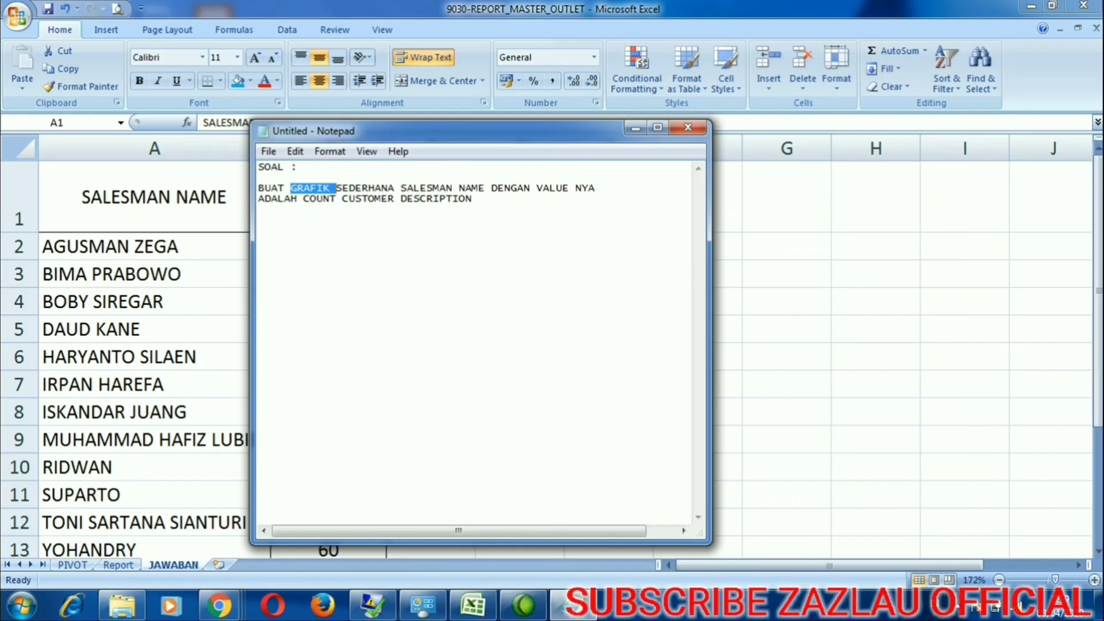
pyautogui.click(569, 604)
# Fill the header cells A1:B1 with blue and select the whole salesman table A1:B14.
pyautogui.hotkey('ctrl', 'shift', 'Right')
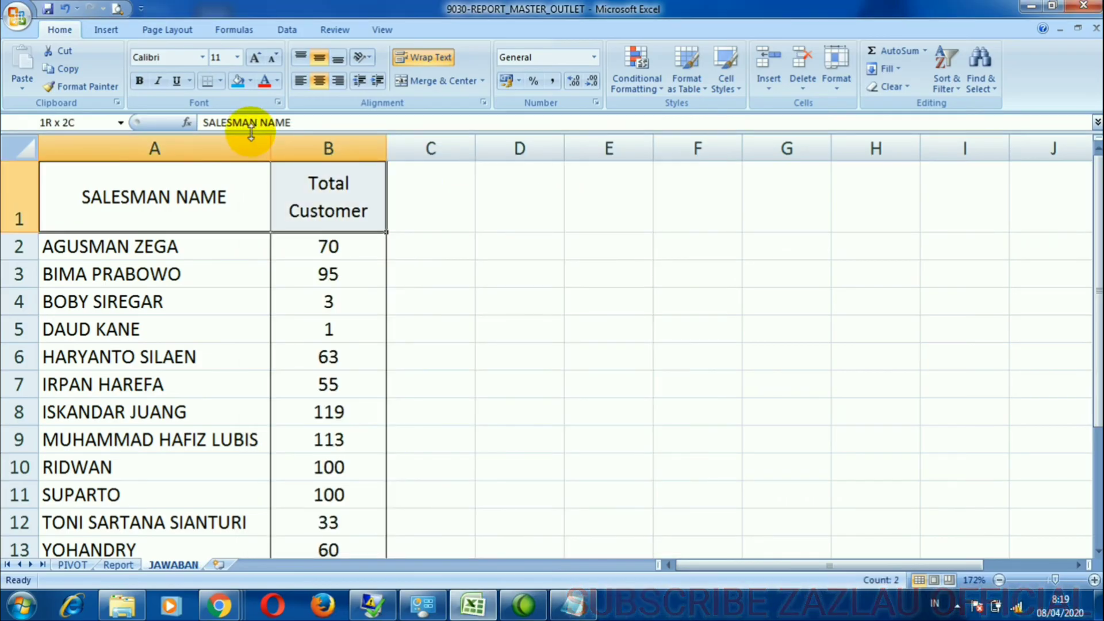
pyautogui.click(238, 81)
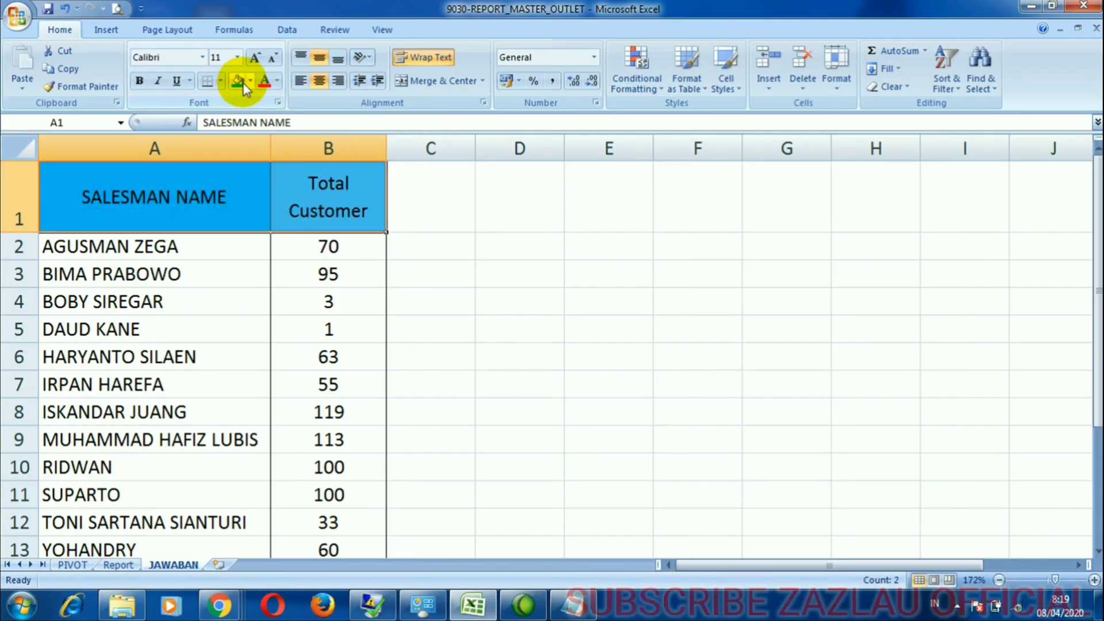
pyautogui.hotkey('ctrl', 'shift', 'Down')
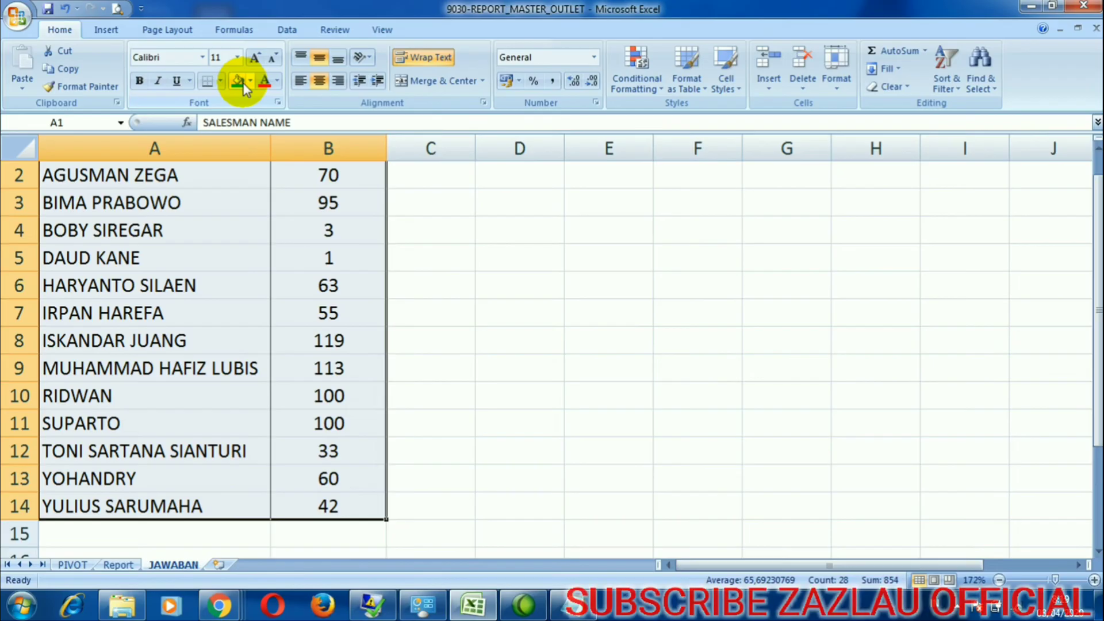
# Try a 2-D clustered column chart of the selected salesman table and remove it.
pyautogui.click(101, 30)
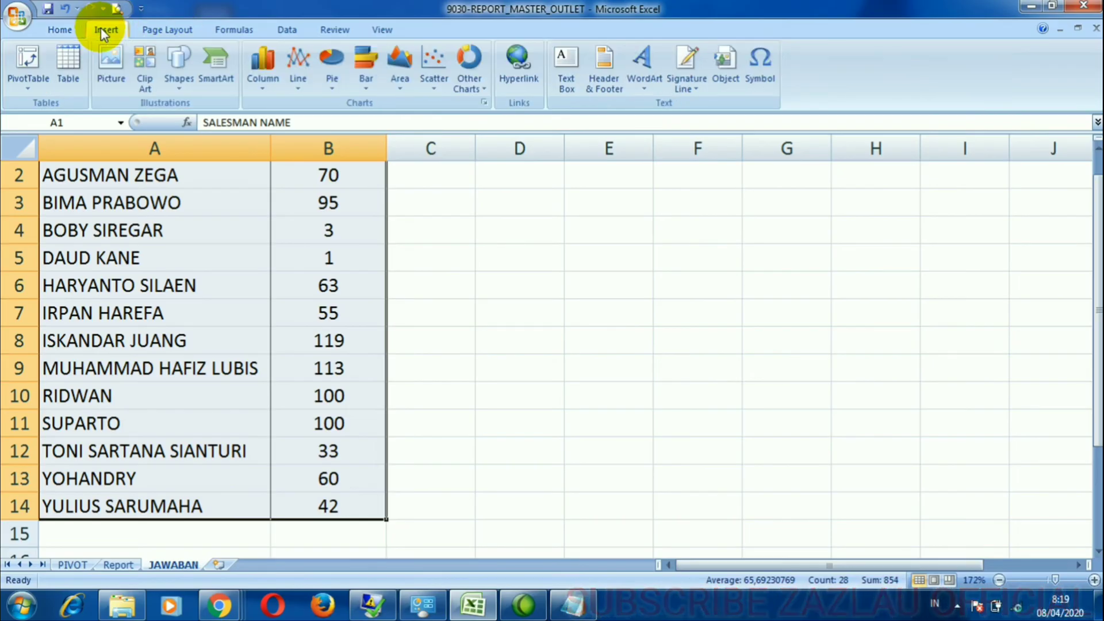
pyautogui.click(273, 78)
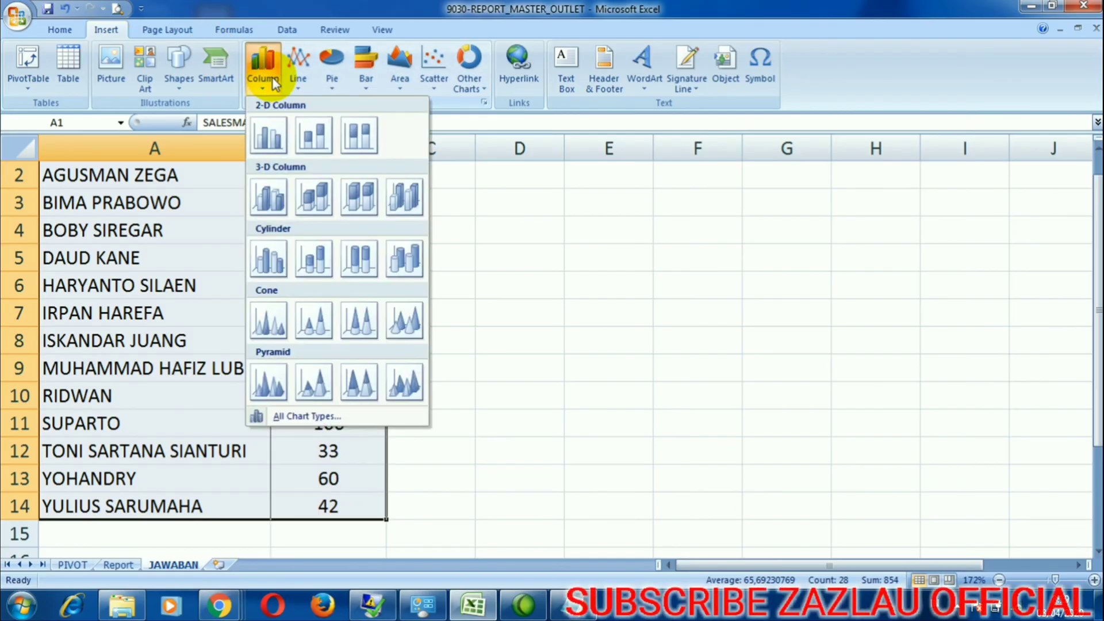
pyautogui.click(275, 139)
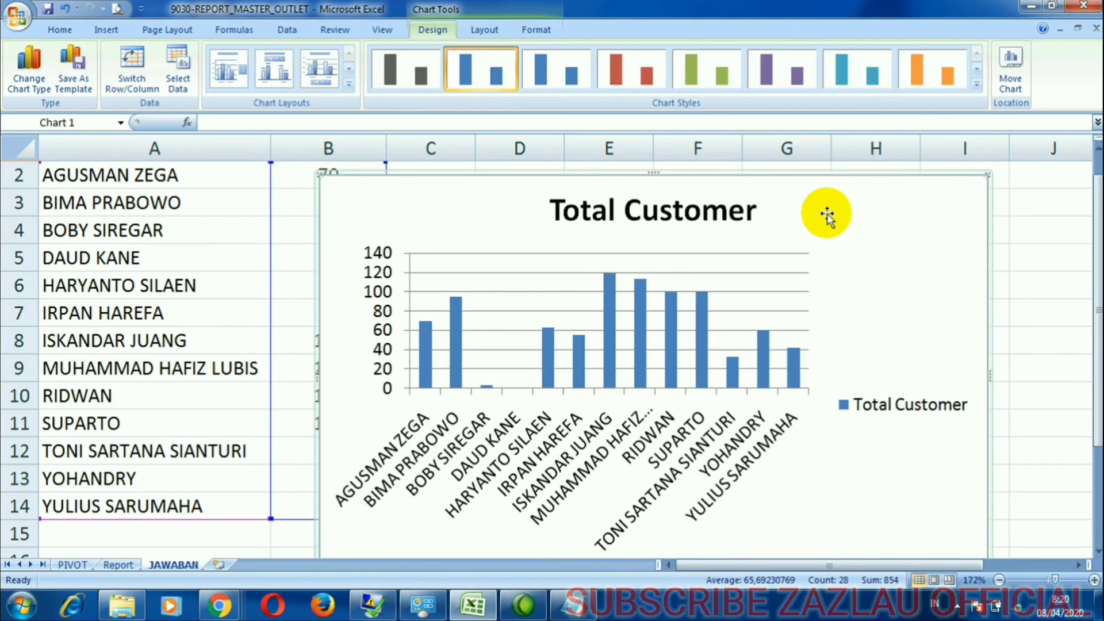
pyautogui.press('Delete')
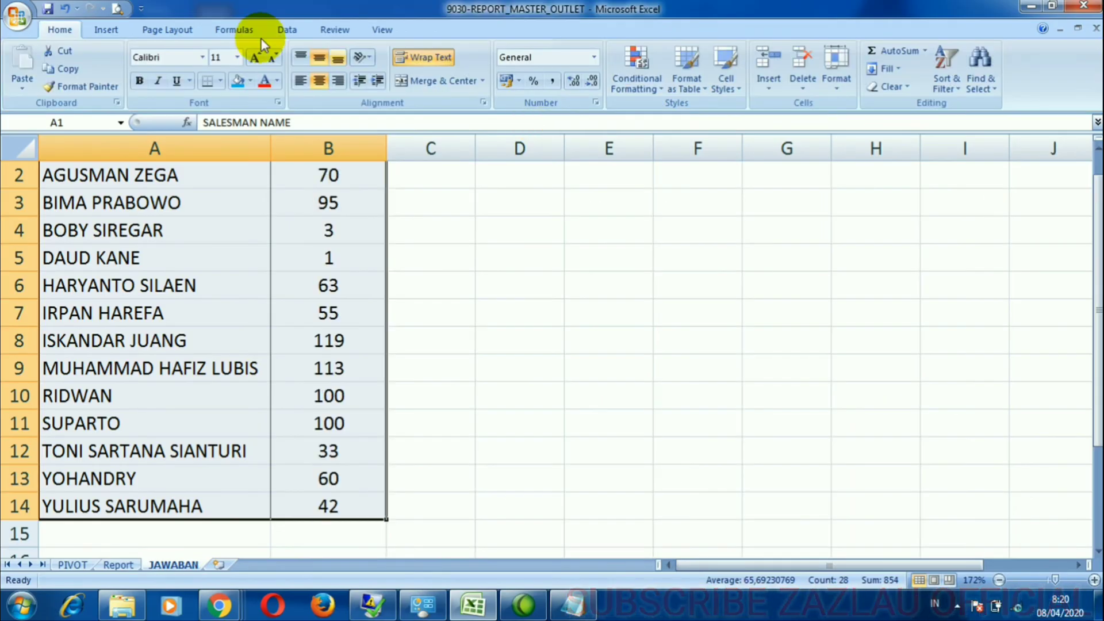
# Insert a 2-D clustered bar chart from the selected salesman table A1:B14.
pyautogui.click(107, 30)
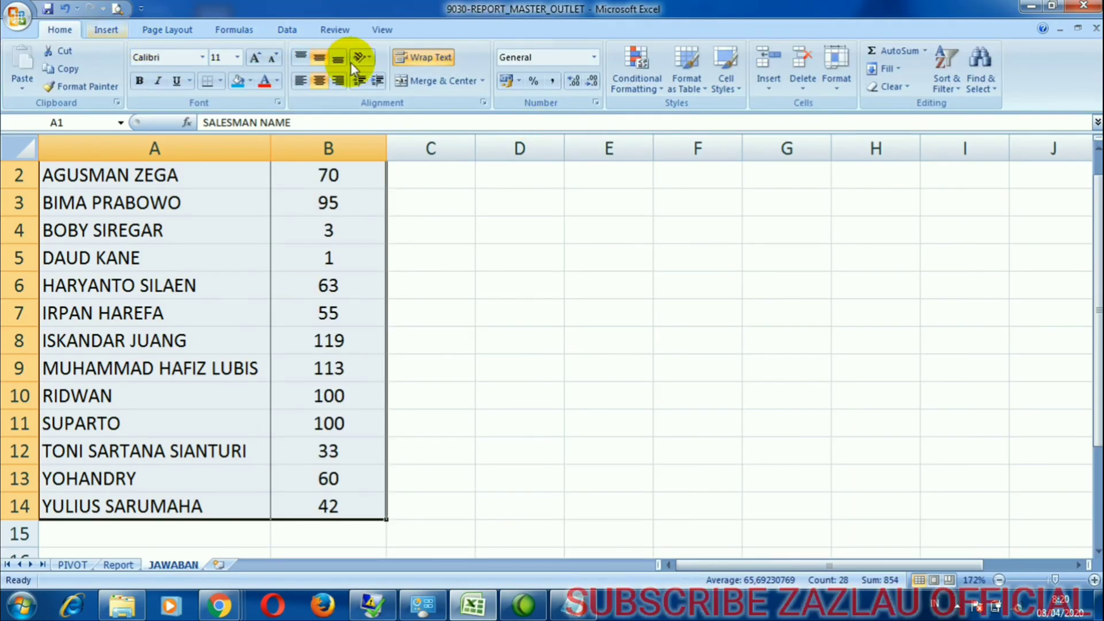
pyautogui.click(365, 62)
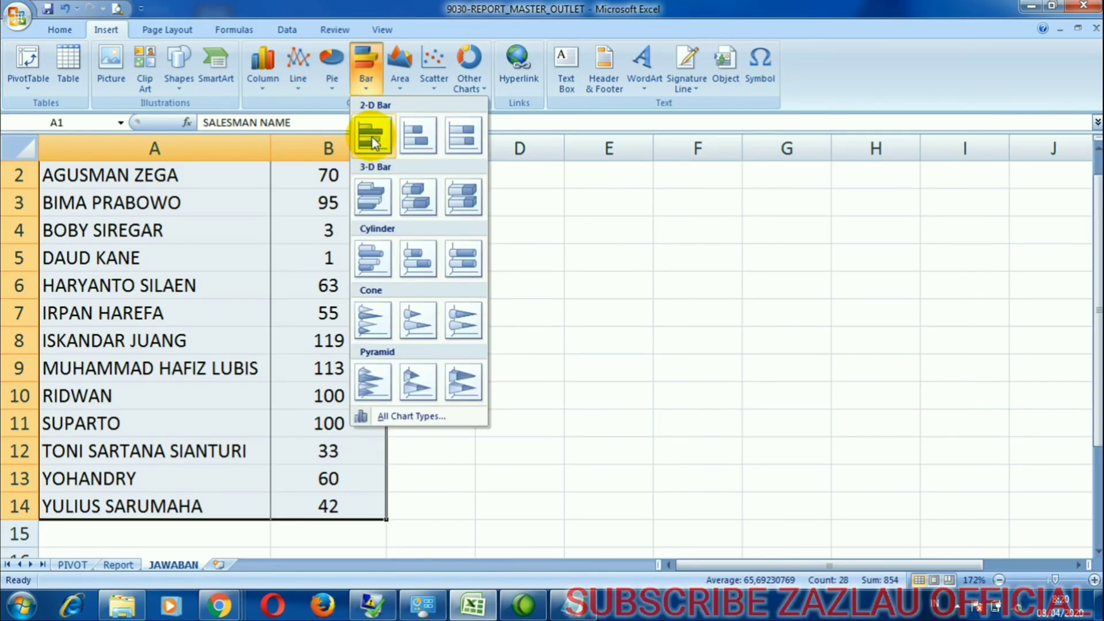
pyautogui.click(370, 136)
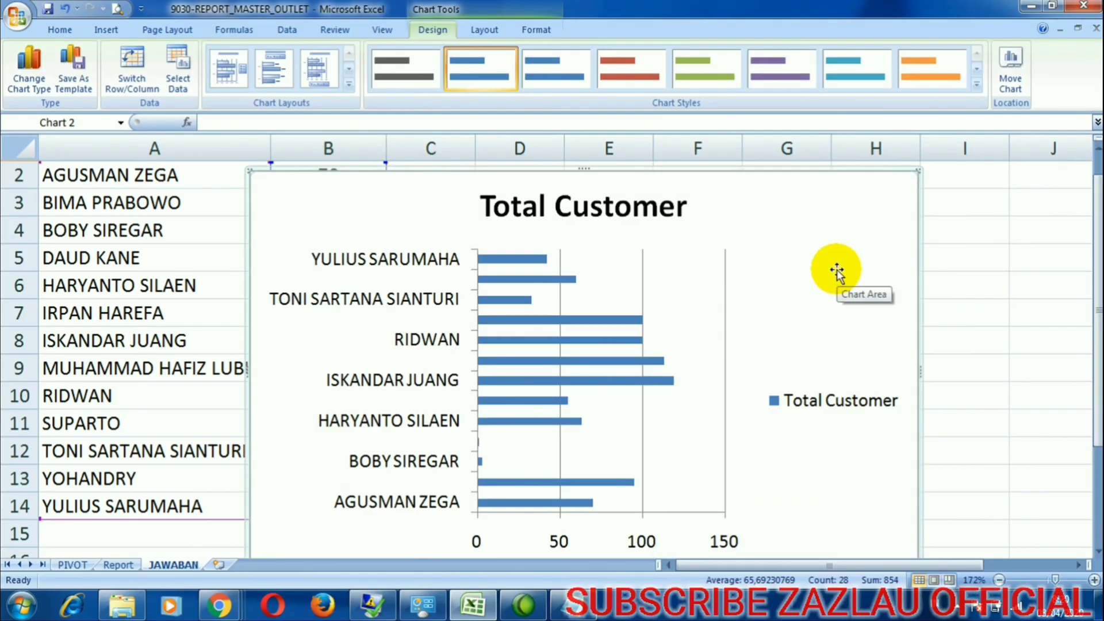
# Set the sheet zoom to 100% and place the bar chart beside the table, starting at the top of column C.
pyautogui.moveTo(837, 270); pyautogui.dragTo(887, 264)
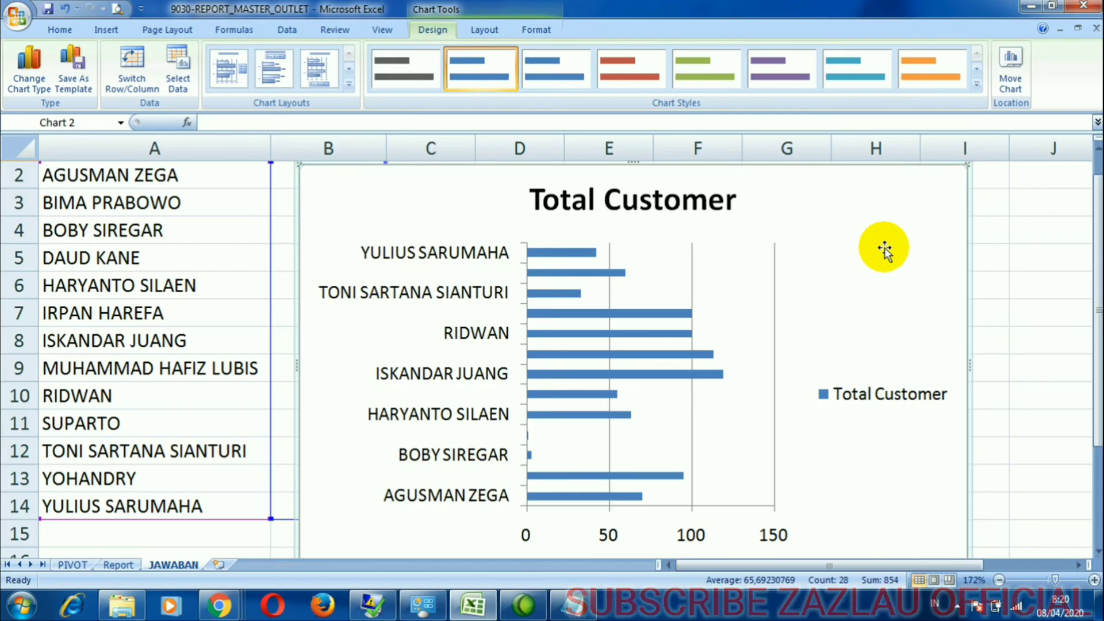
pyautogui.moveTo(1096, 292); pyautogui.dragTo(1096, 299)
pyautogui.click(1046, 578)
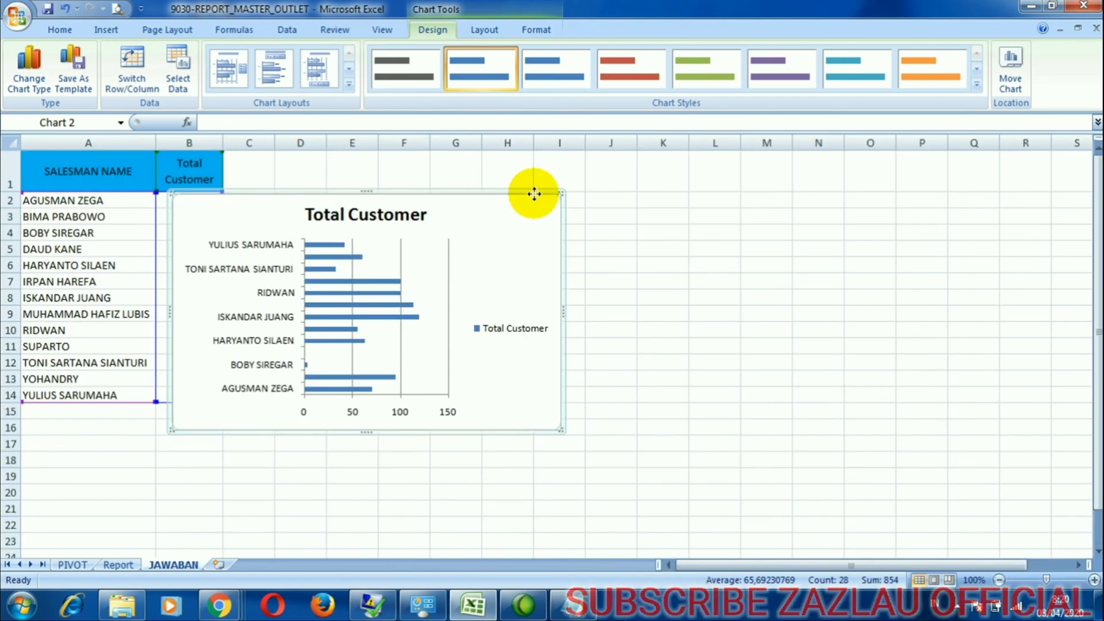
pyautogui.moveTo(535, 194); pyautogui.dragTo(475, 337)
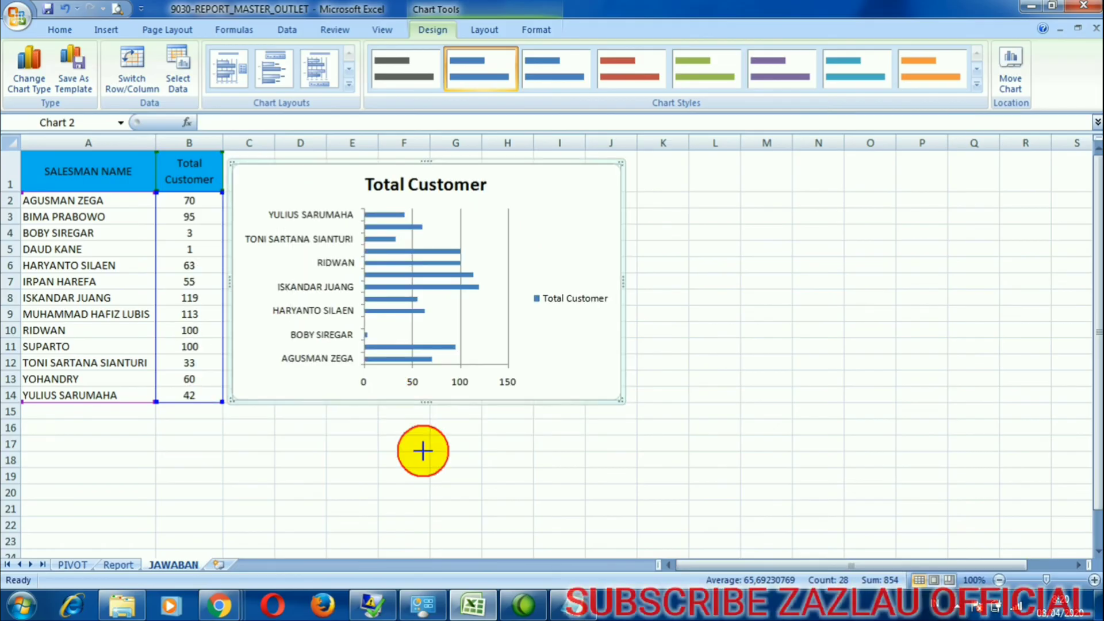
# Stretch the bar chart downward to about 15.1 cm tall so every salesman name fits on its axis.
pyautogui.moveTo(425, 506); pyautogui.dragTo(424, 529)
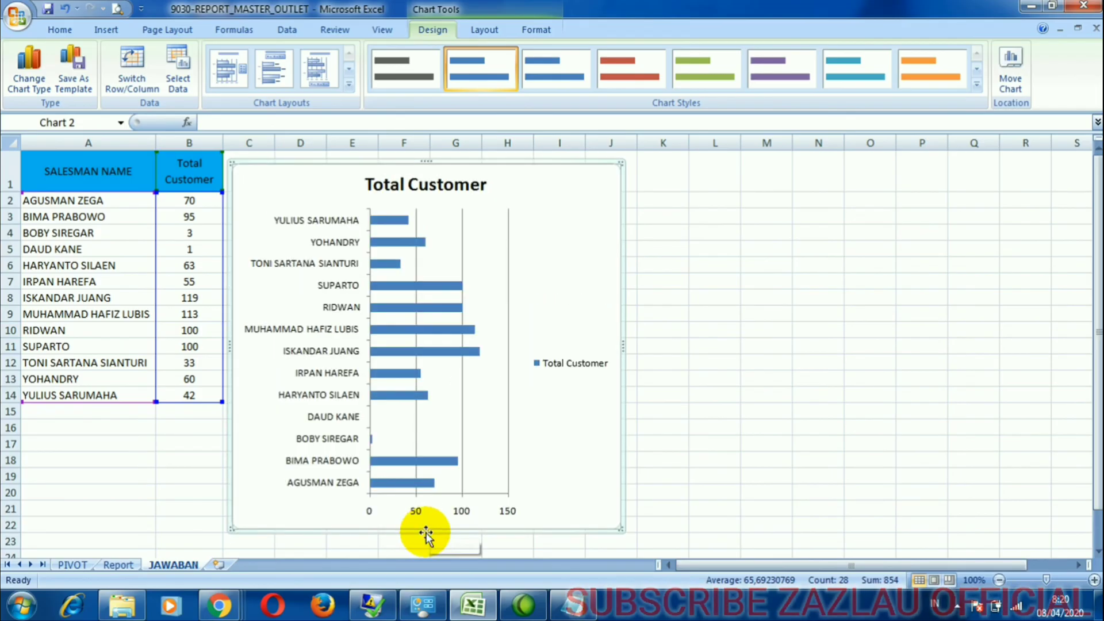
pyautogui.moveTo(427, 530); pyautogui.dragTo(426, 540)
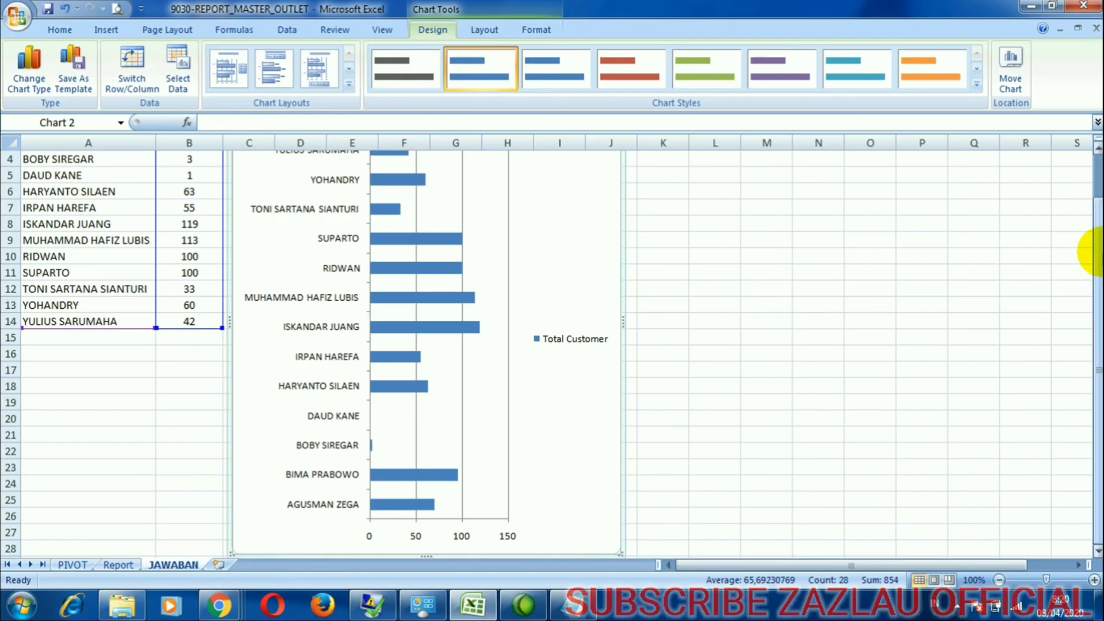
pyautogui.moveTo(1098, 215); pyautogui.dragTo(1099, 195)
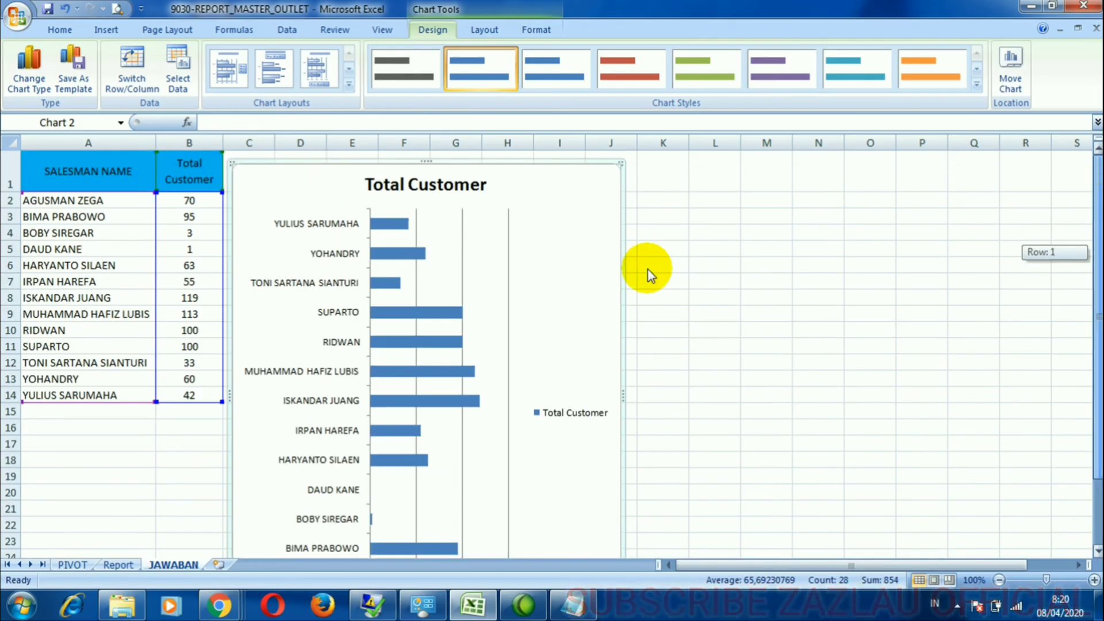
# Apply the red chart style to the bar chart and widen the chart to about 14.9 cm, ending at column K.
pyautogui.click(651, 77)
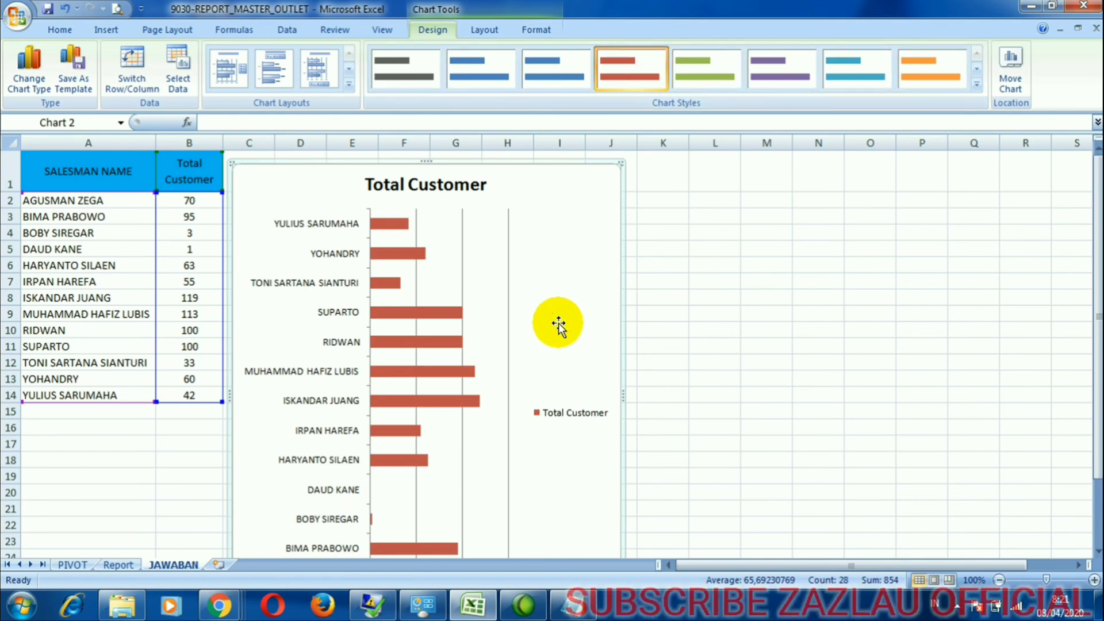
pyautogui.click(662, 213)
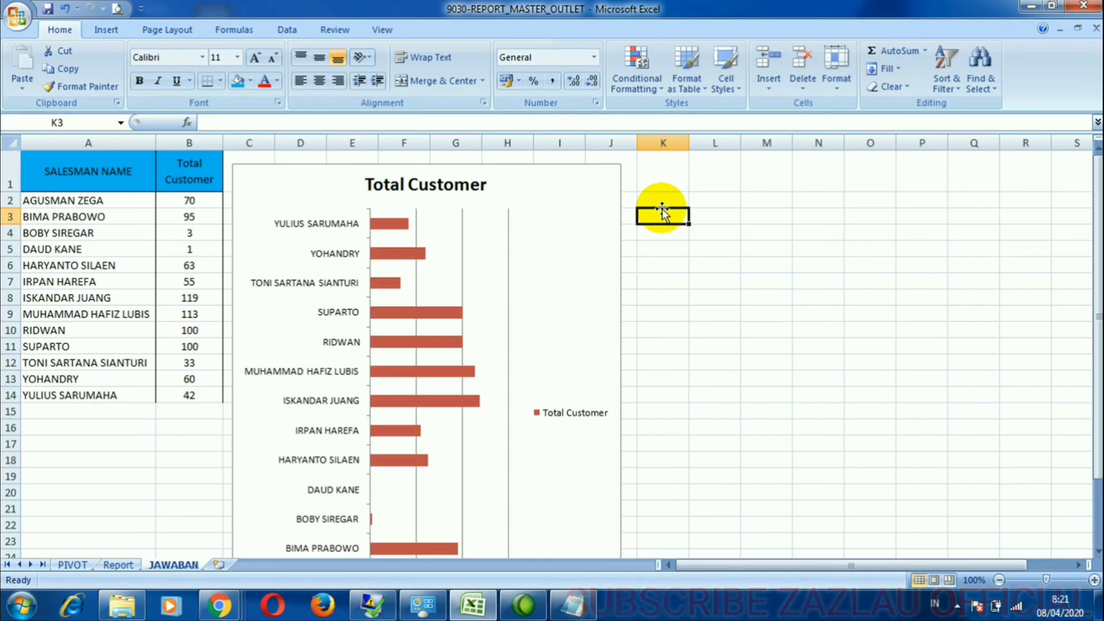
pyautogui.click(582, 502)
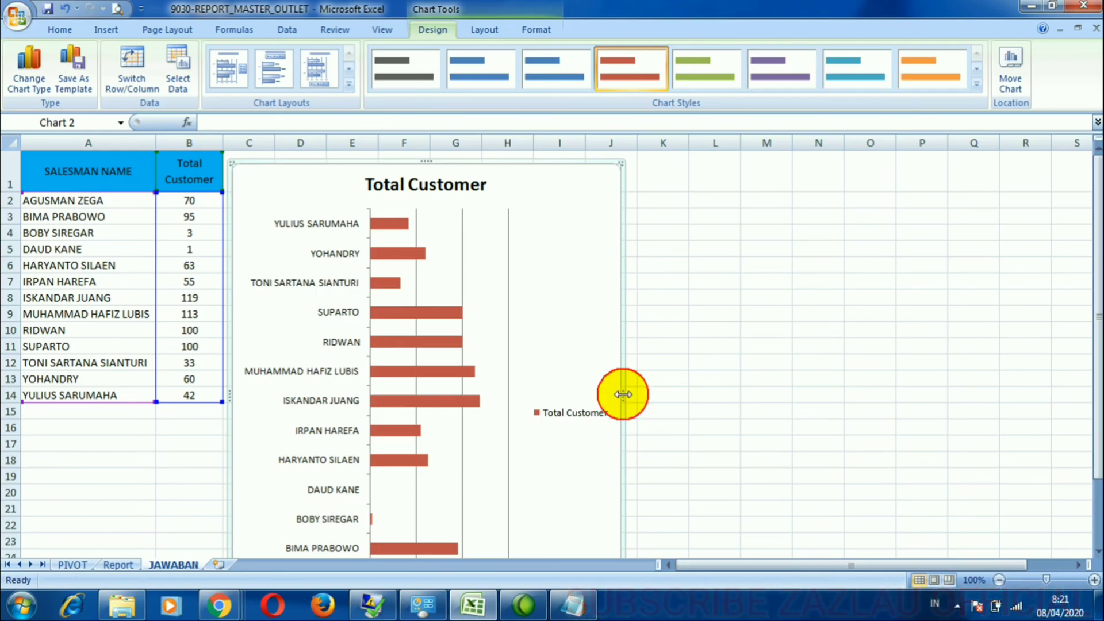
pyautogui.moveTo(623, 395); pyautogui.dragTo(689, 392)
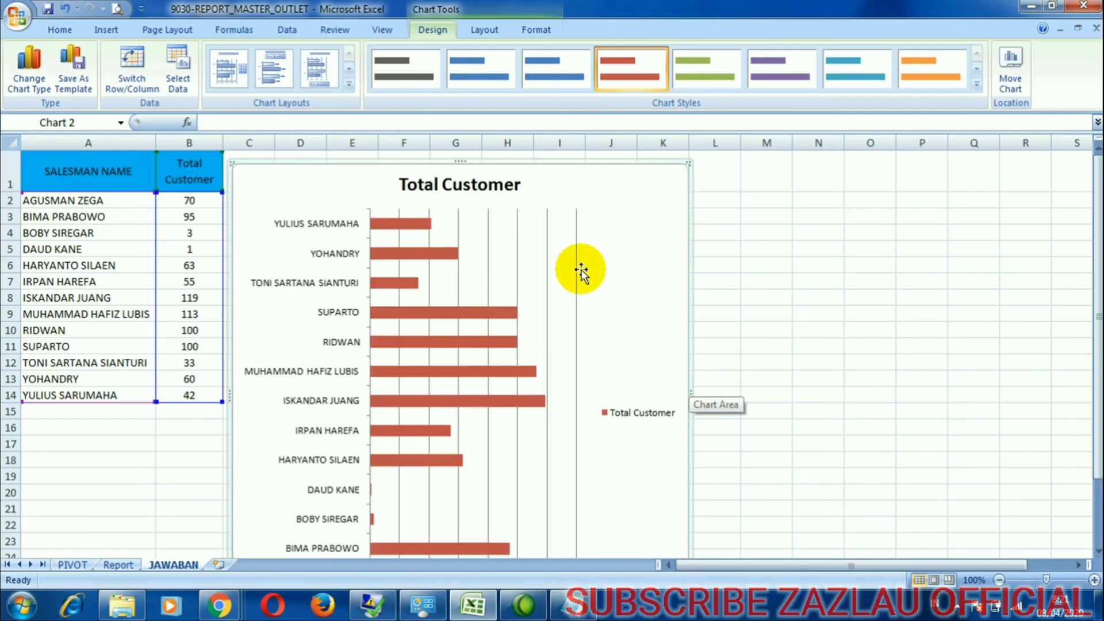
# Apply chart Layout 4 to the bar chart, showing data labels at the bar ends without a title or gridlines.
pyautogui.click(63, 29)
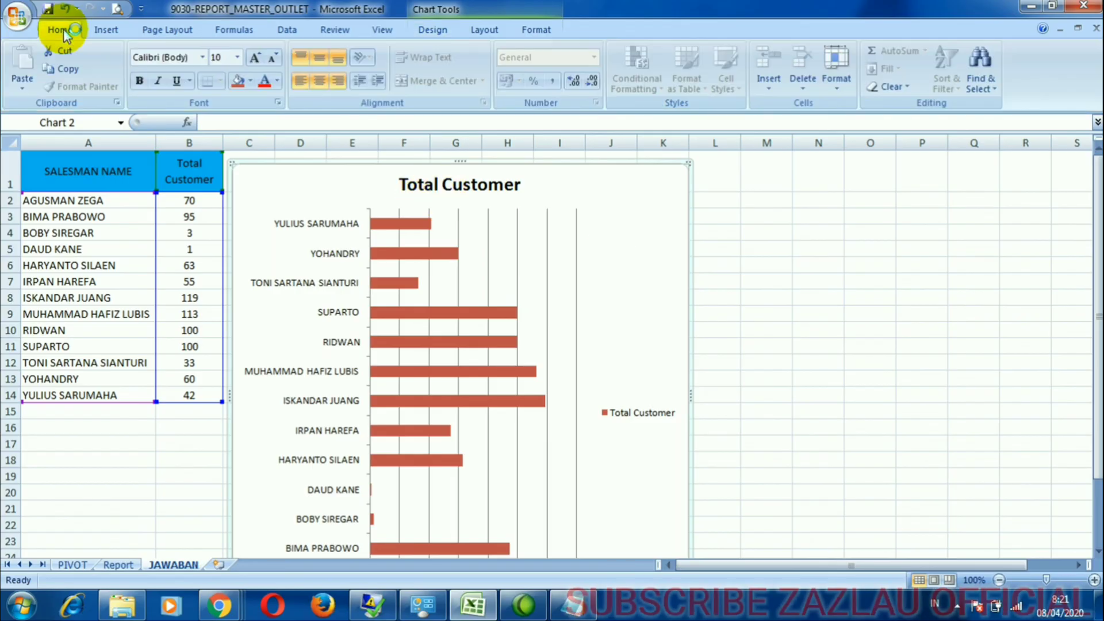
pyautogui.click(537, 30)
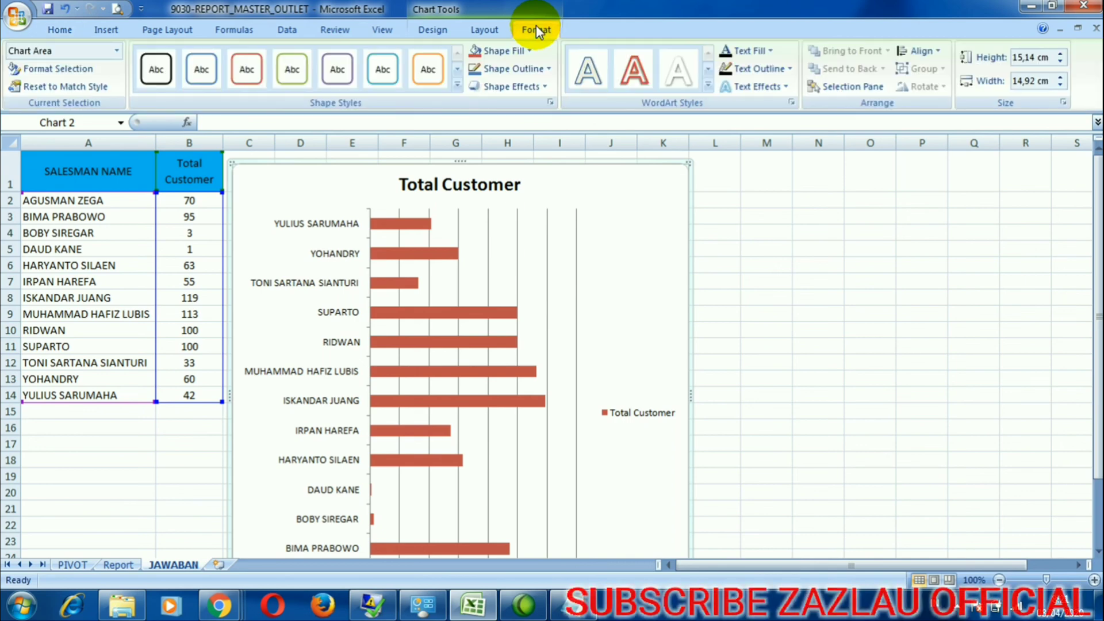
pyautogui.click(484, 29)
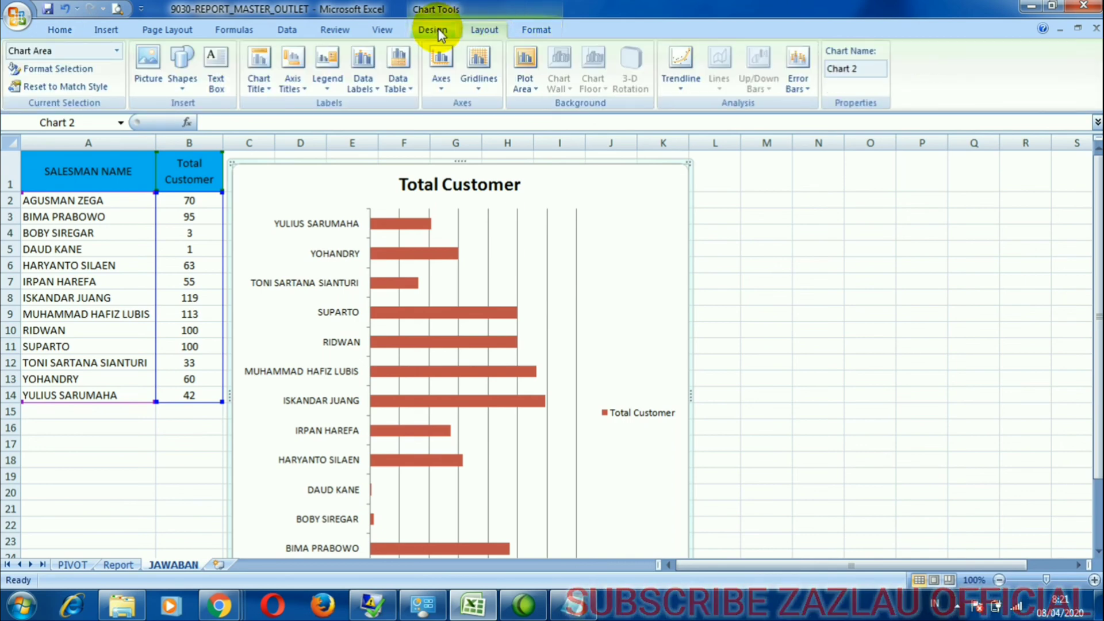
pyautogui.click(439, 30)
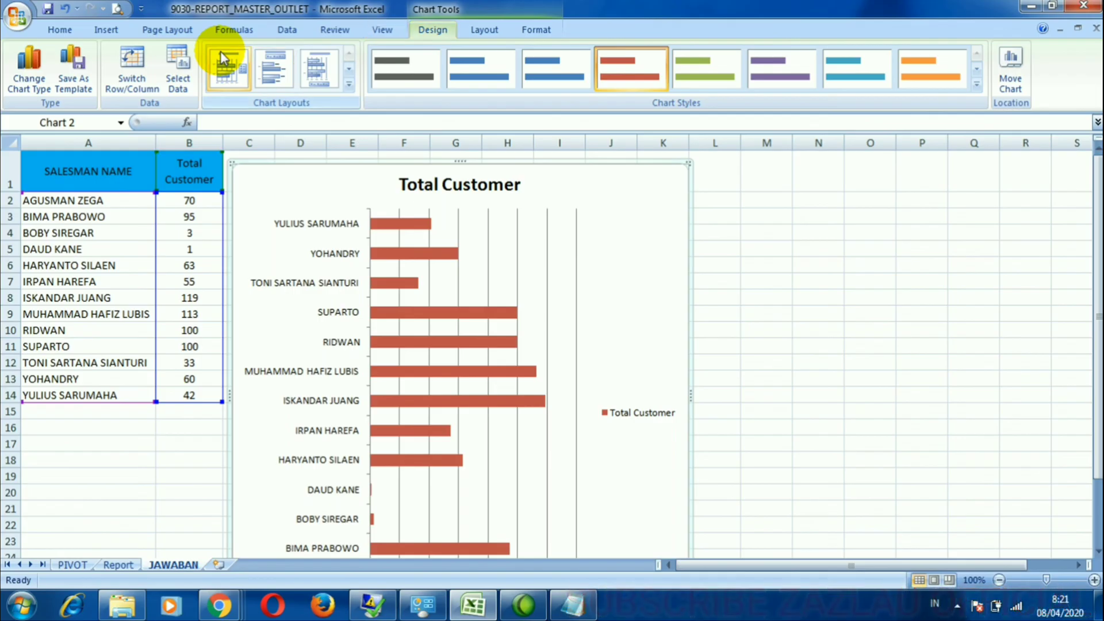
pyautogui.click(350, 85)
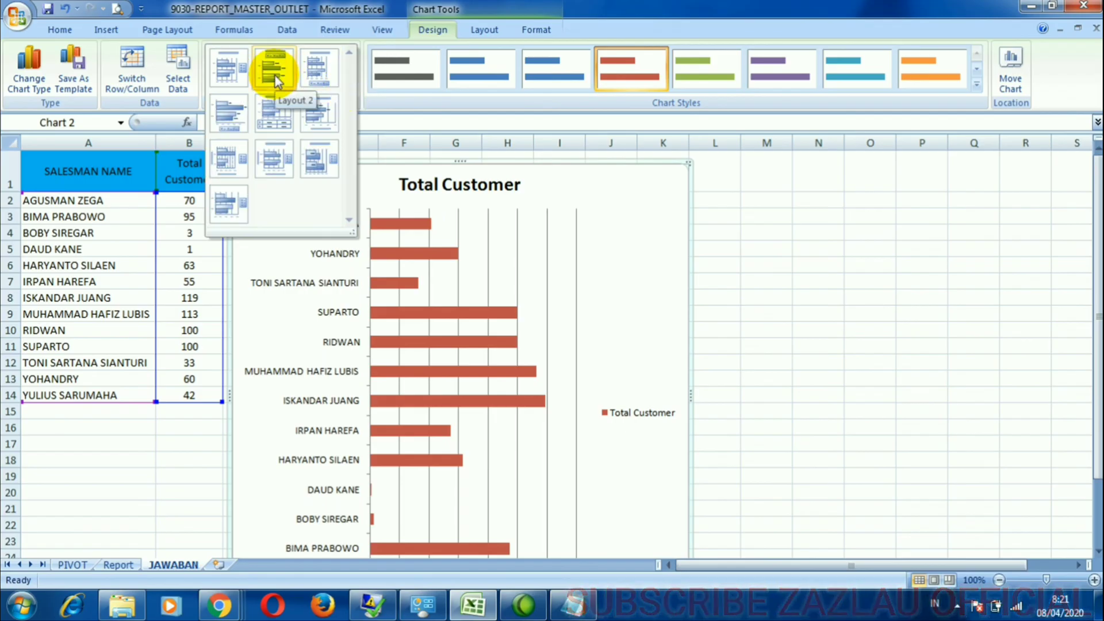
pyautogui.click(242, 111)
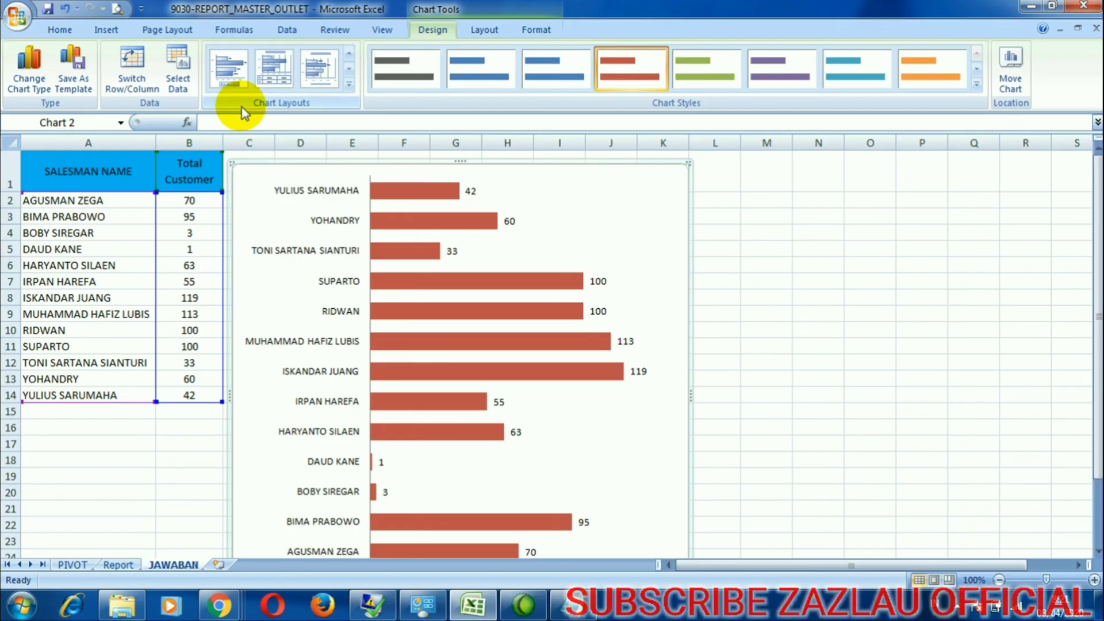
pyautogui.moveTo(1097, 233)
pyautogui.mouseDown()
pyautogui.moveTo(1097, 263)
pyautogui.moveTo(1097, 233)
pyautogui.mouseUp()
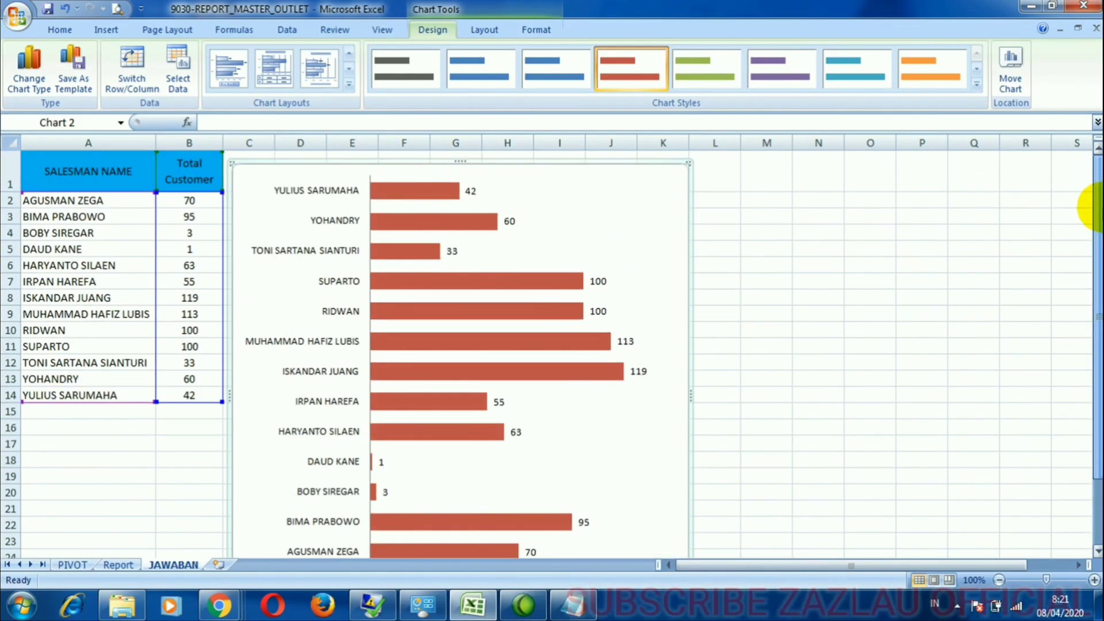
pyautogui.click(724, 257)
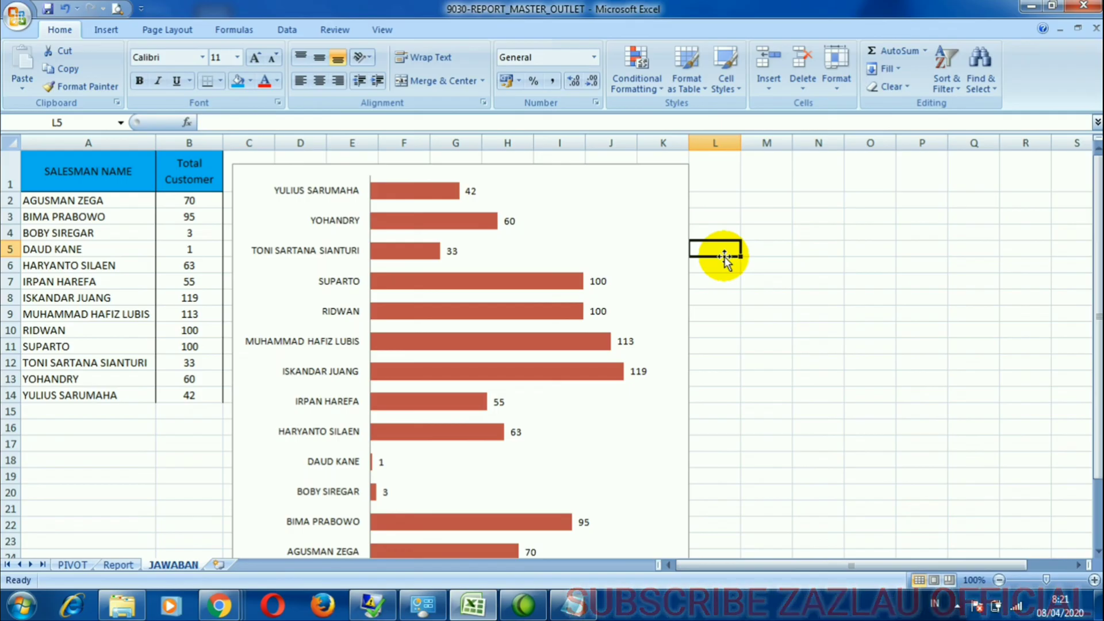
pyautogui.click(661, 201)
pyautogui.click(747, 217)
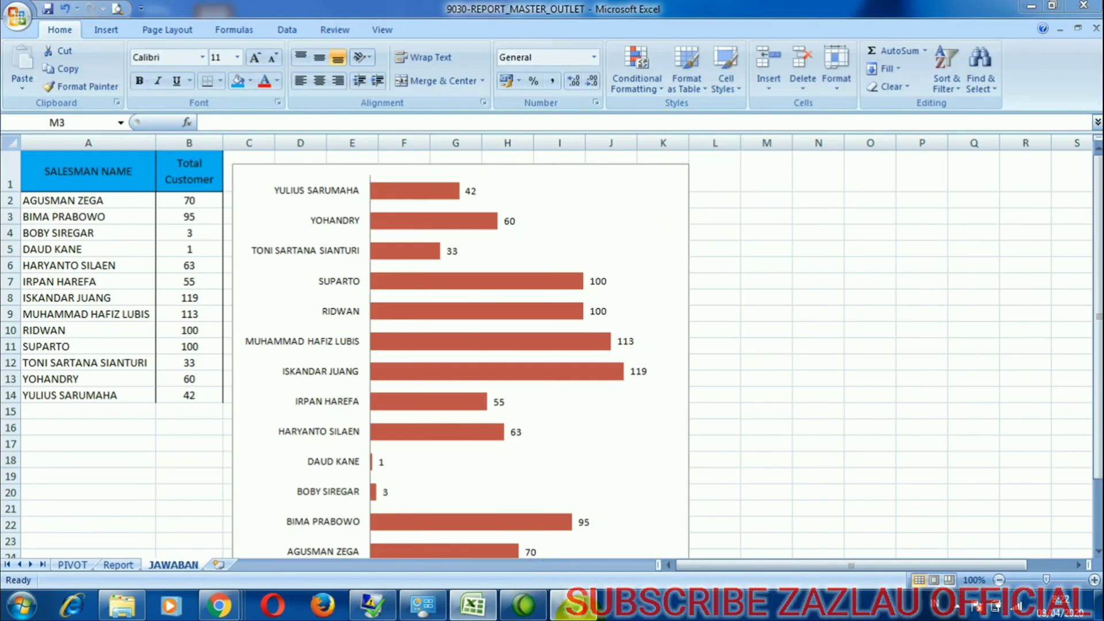
# Reread the task text in Notepad and compare it with the table and bar chart on the JAWABAN sheet.
pyautogui.click(574, 604)
pyautogui.click(482, 208)
pyautogui.moveTo(482, 208); pyautogui.dragTo(248, 167)
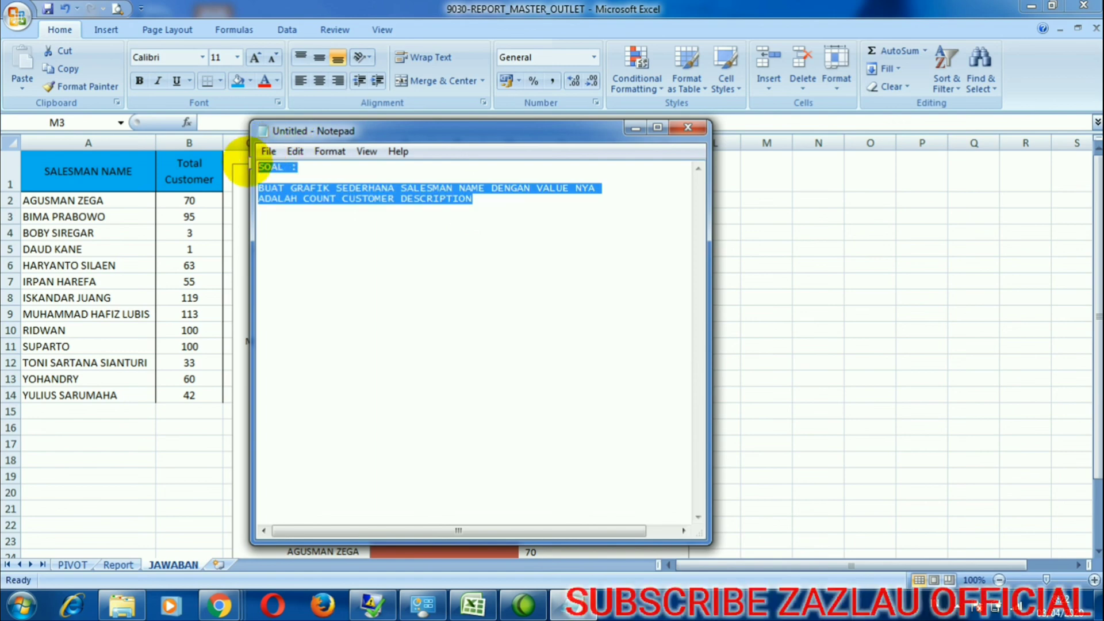
pyautogui.click(485, 207)
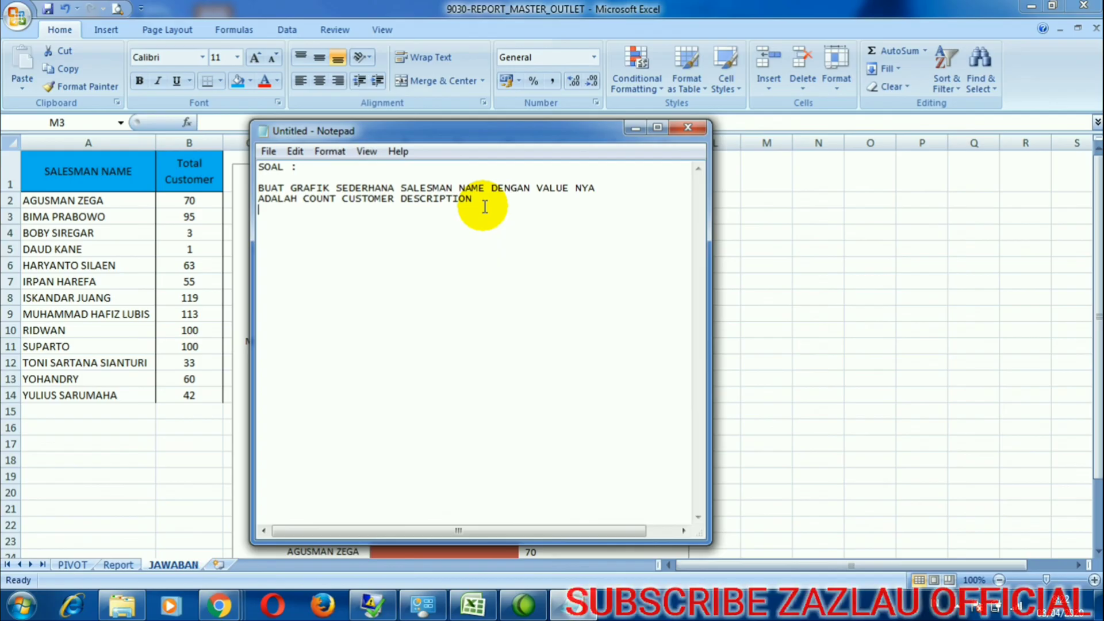
pyautogui.click(186, 296)
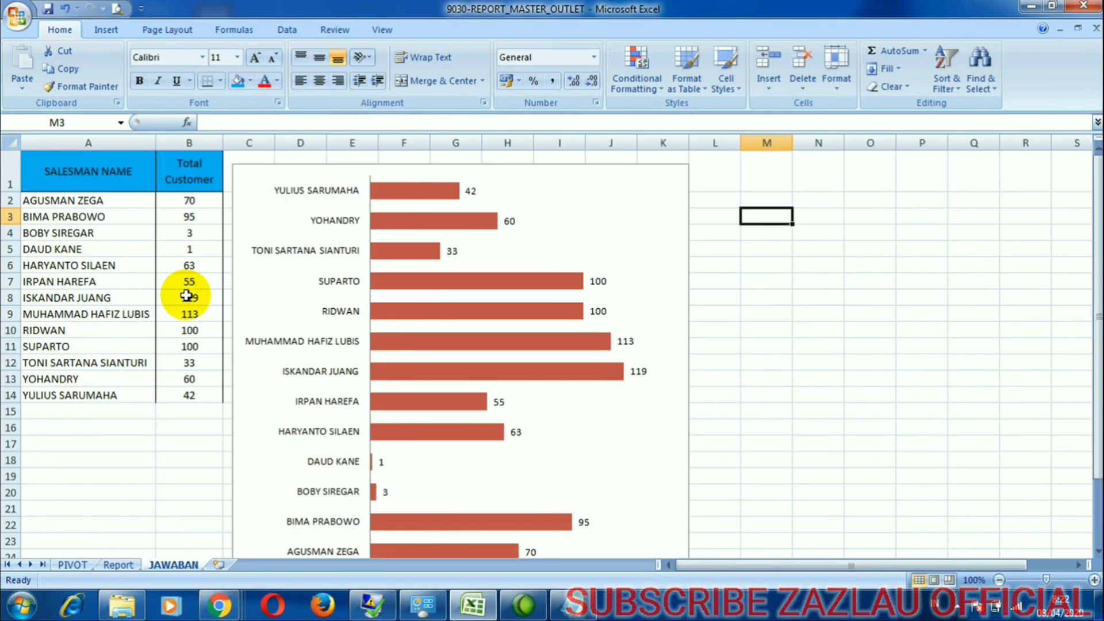
pyautogui.click(566, 610)
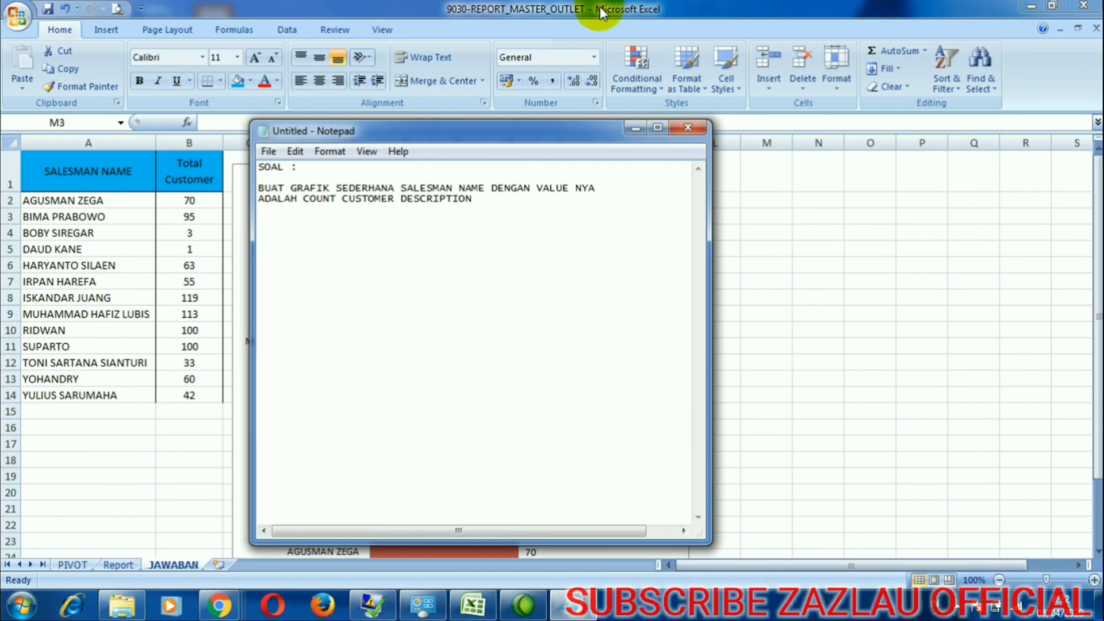
pyautogui.click(550, 16)
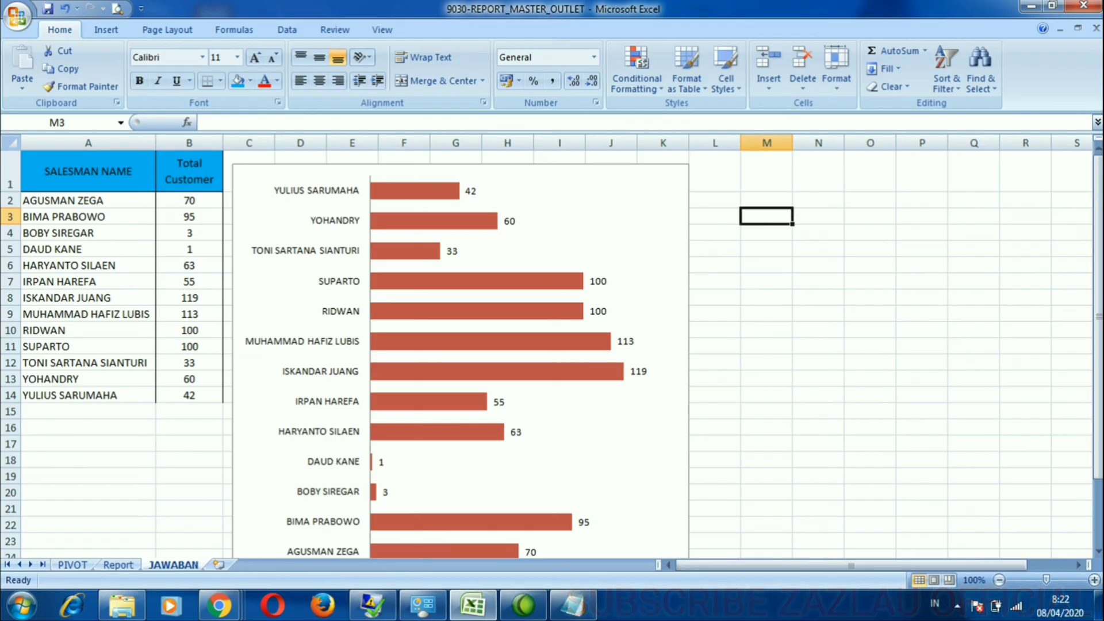
pyautogui.click(748, 281)
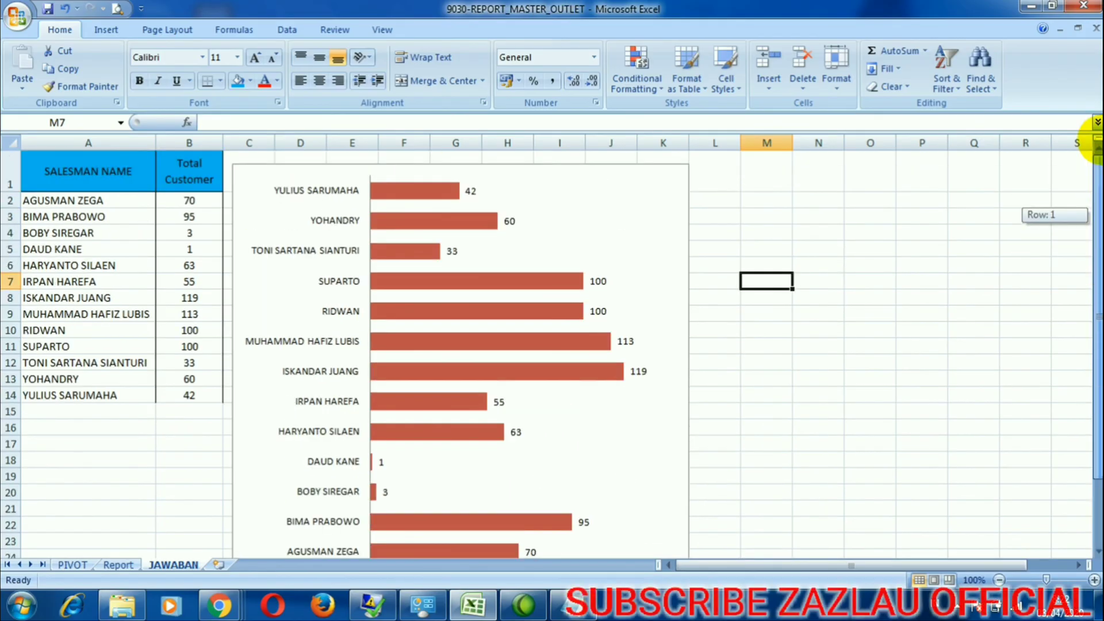